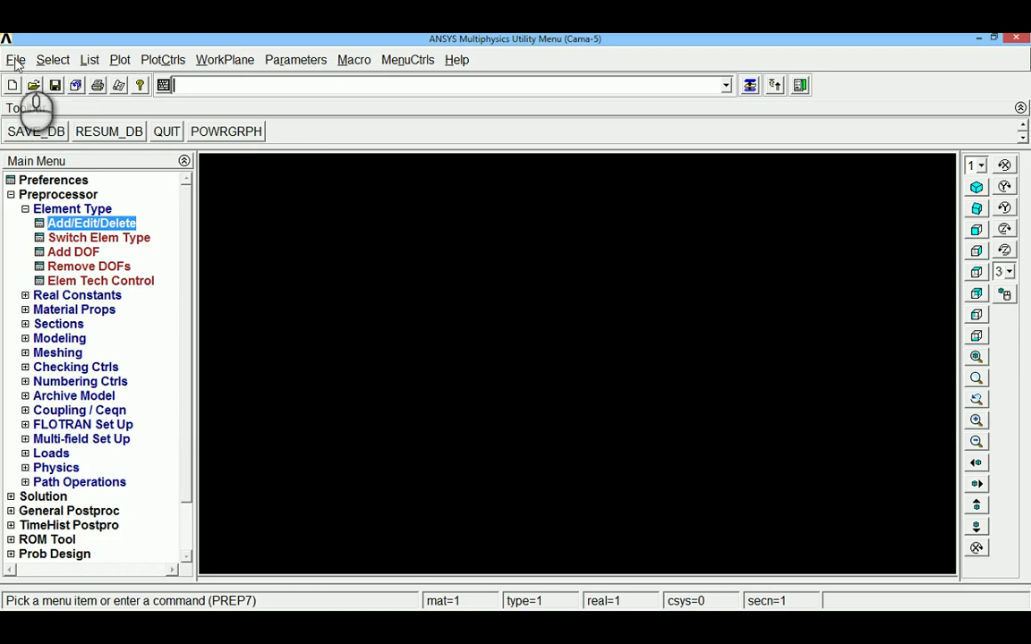
click(16, 59)
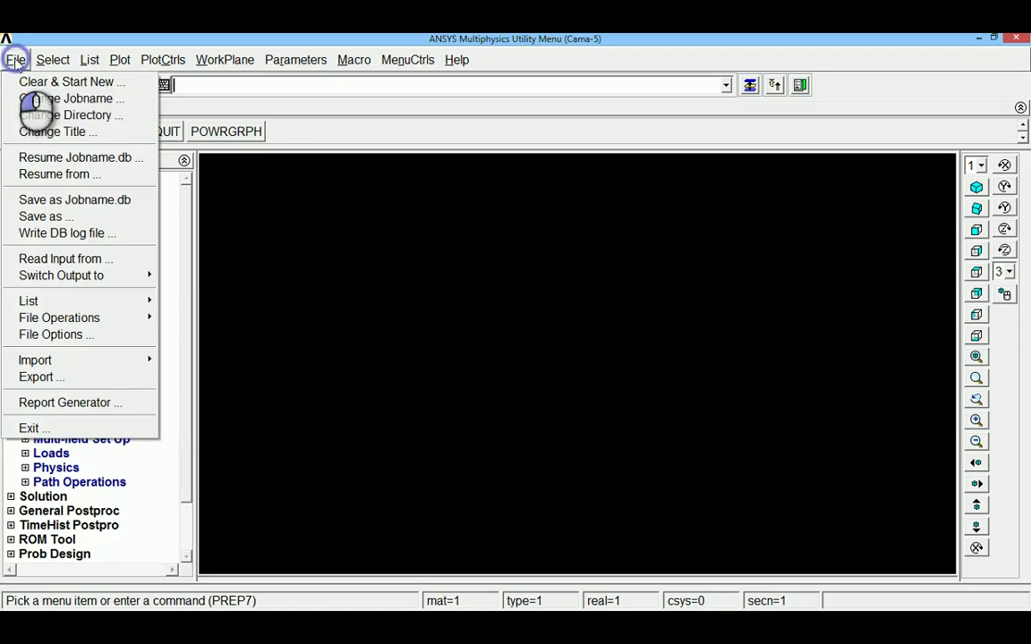
click(64, 115)
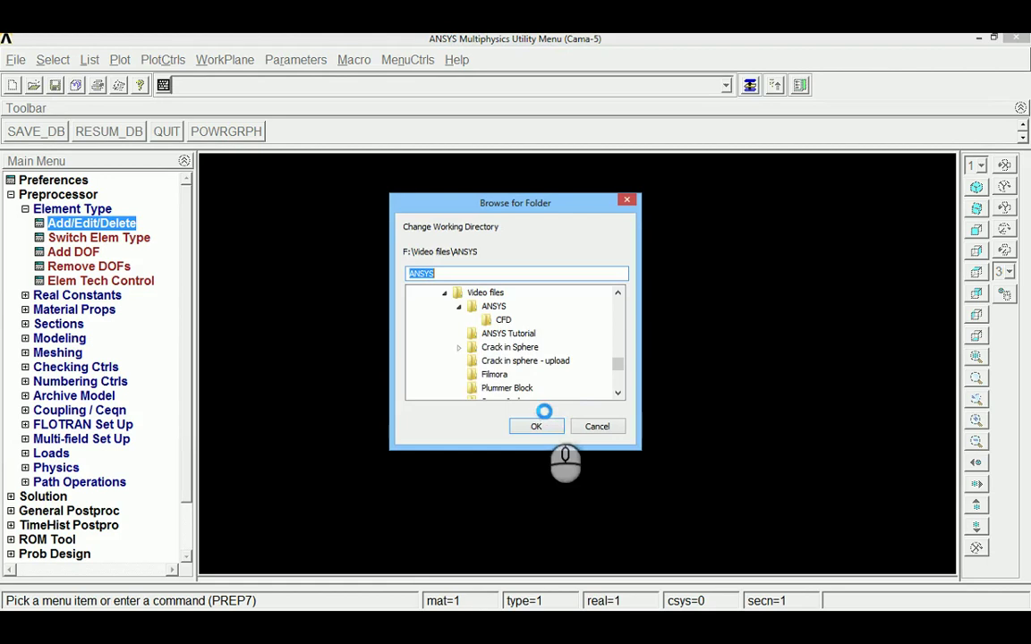
click(592, 427)
click(17, 59)
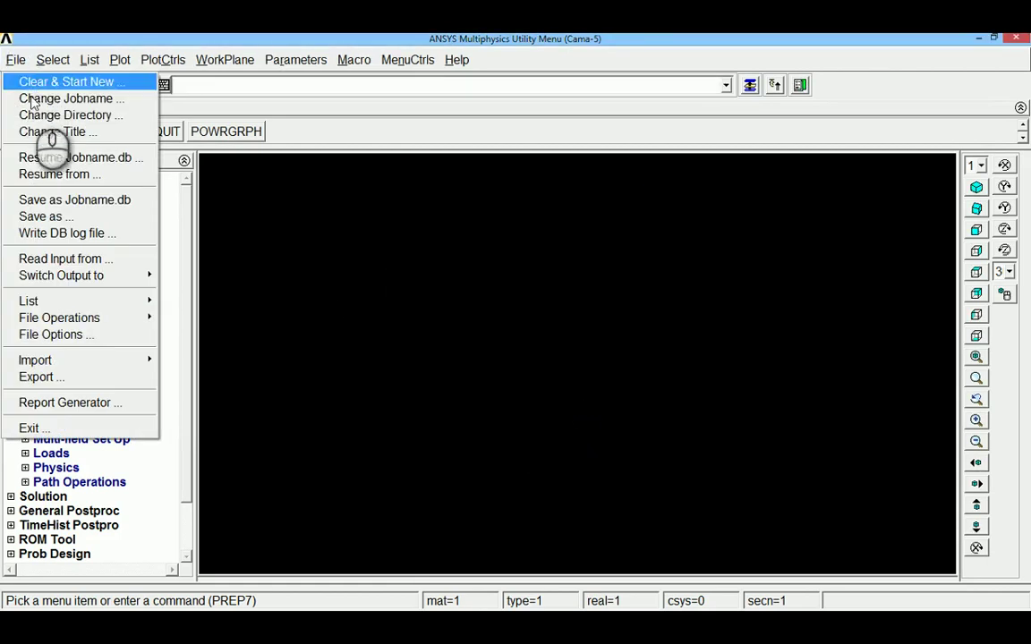
click(32, 100)
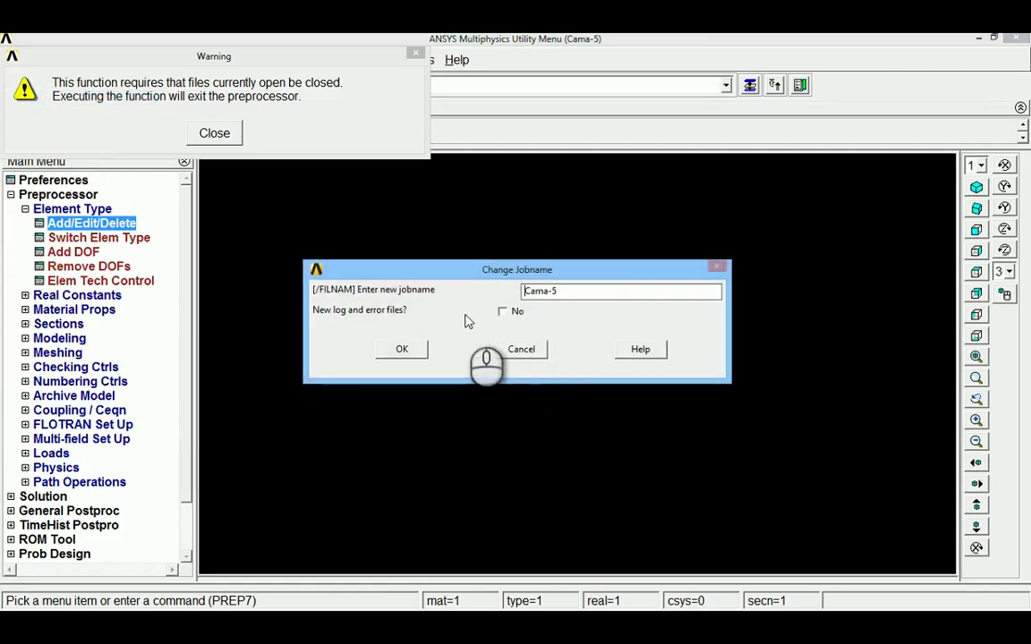
click(521, 349)
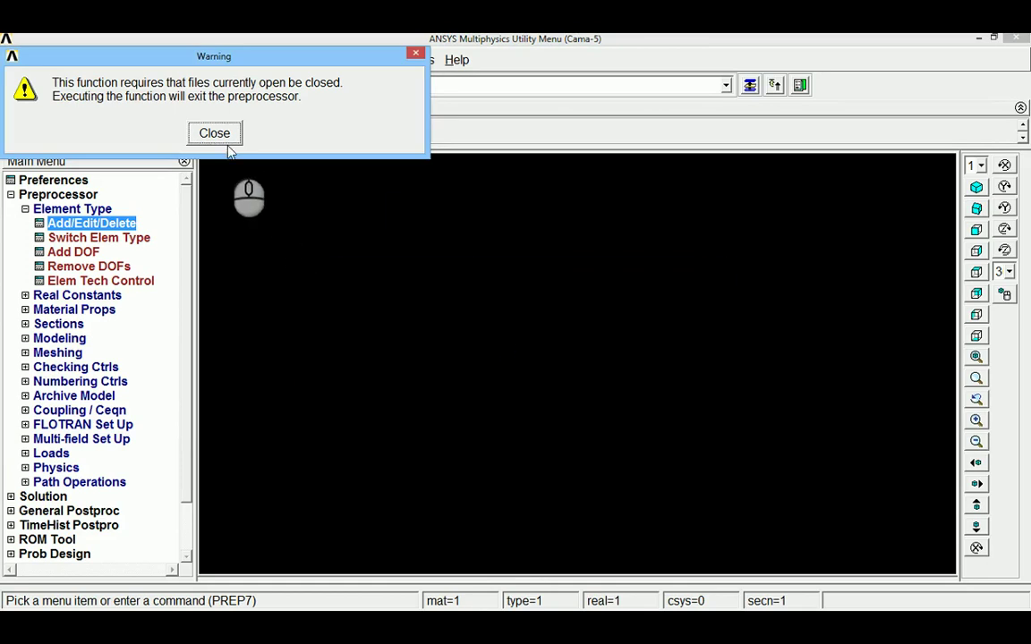
click(224, 139)
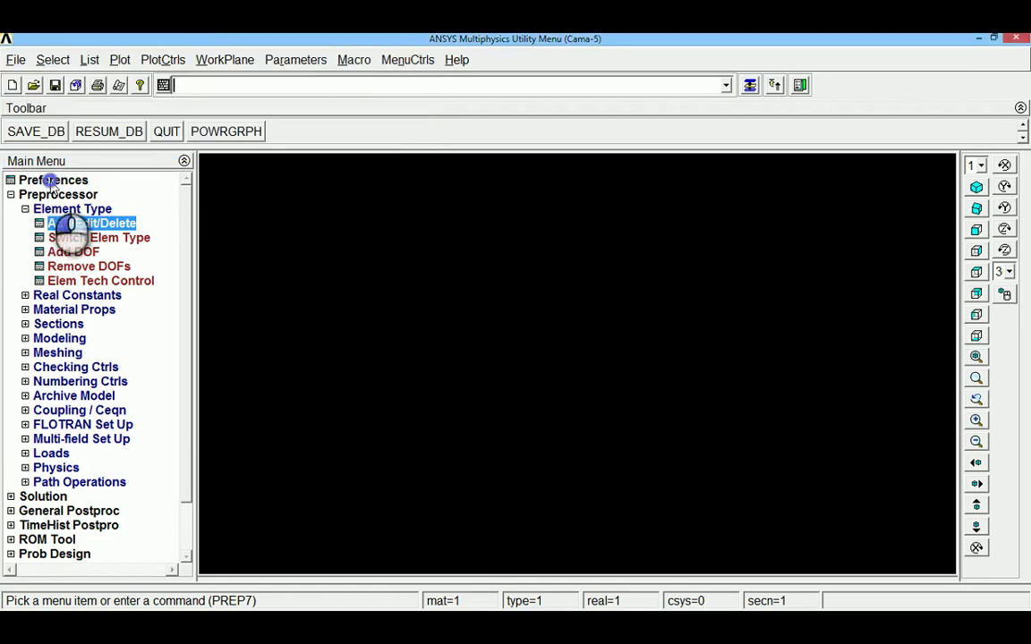
Step: Restrict the GUI filtering preferences to the Thermal discipline
click(52, 181)
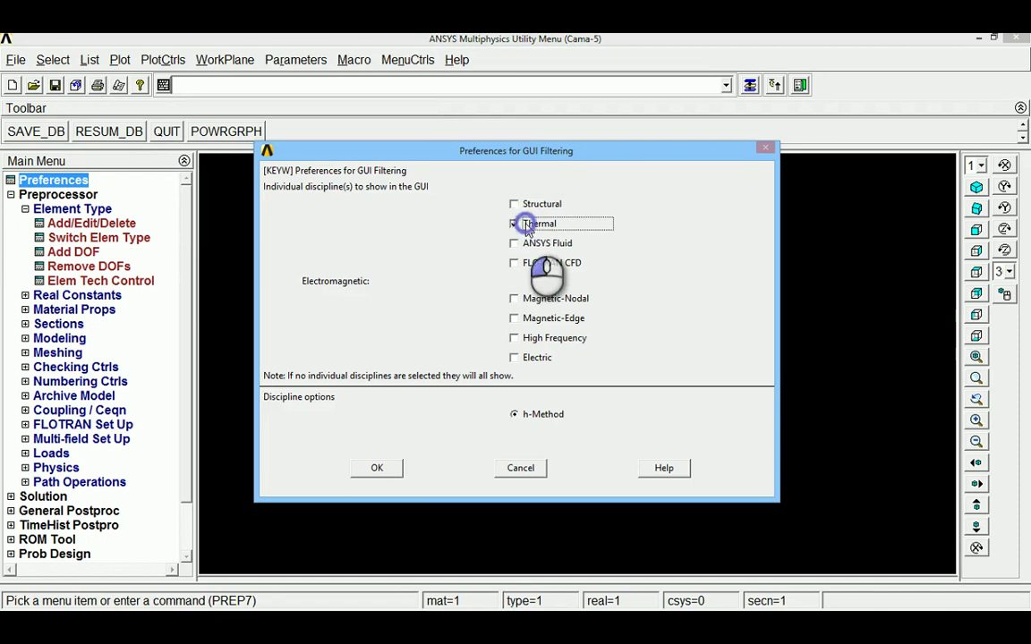
click(384, 468)
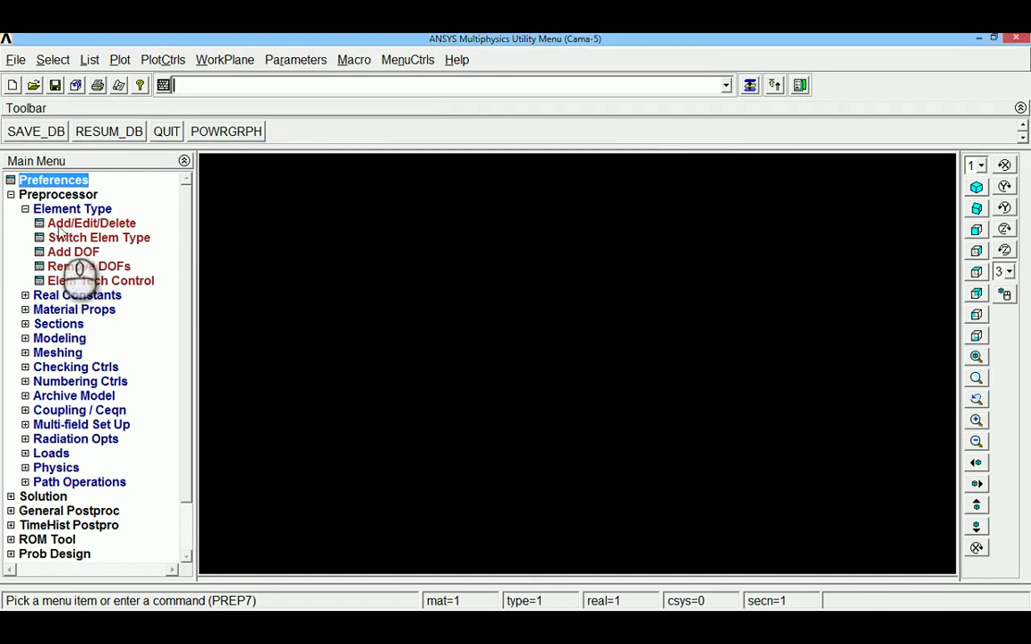
Step: Define two thermal link element types: 3D conduction 33 as type 1 and convection 34 as type 2
click(26, 210)
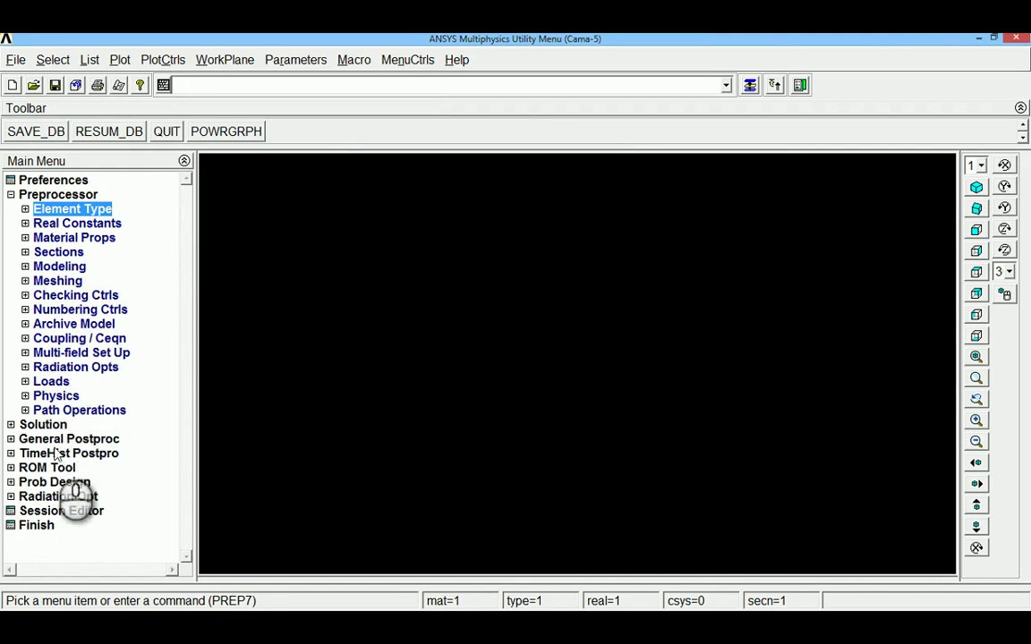
click(25, 209)
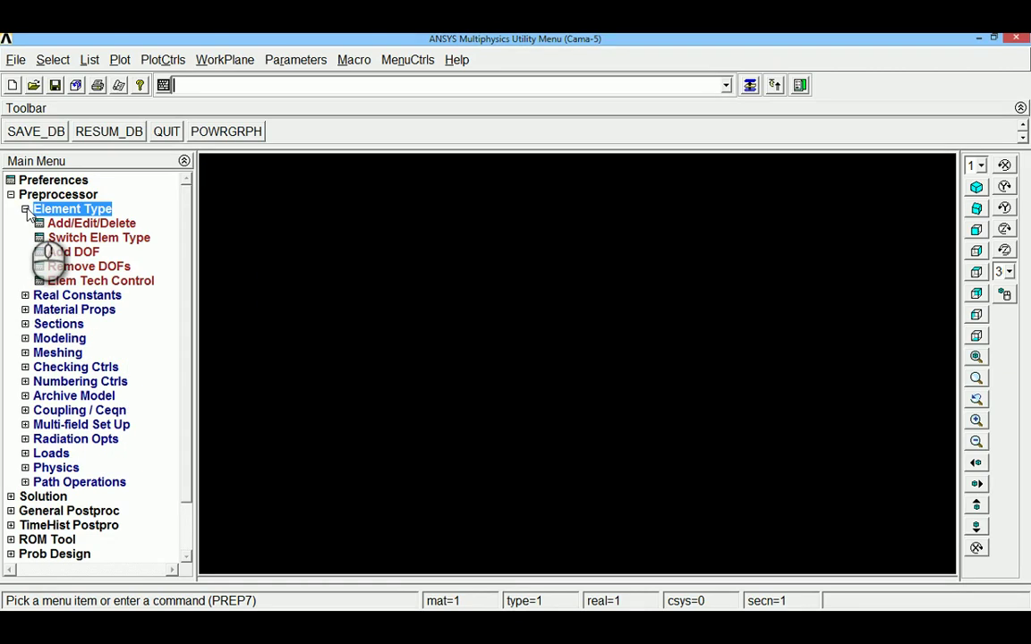
click(89, 222)
click(116, 417)
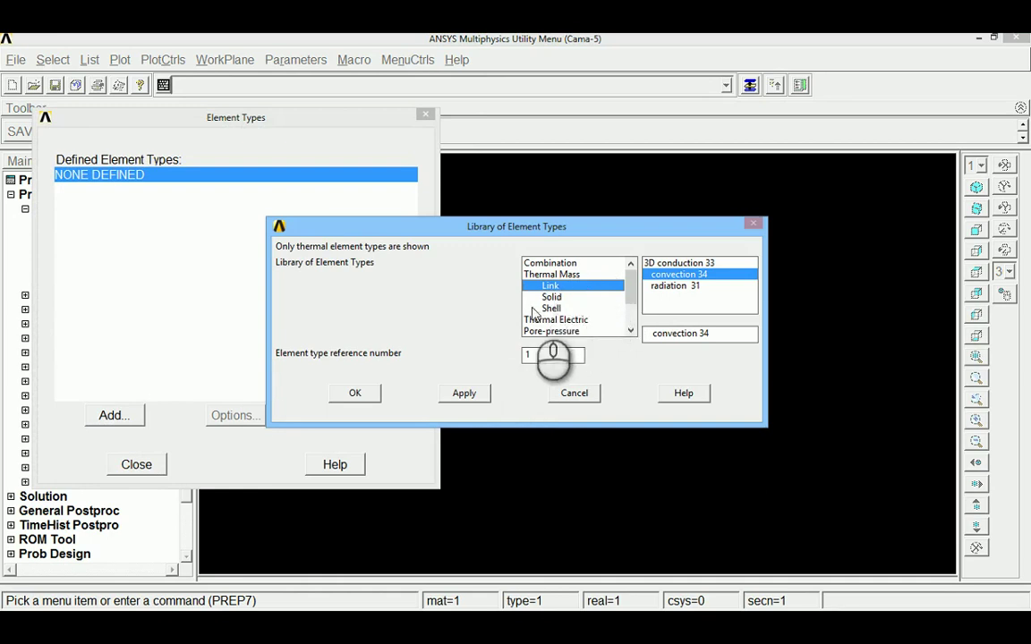
click(678, 263)
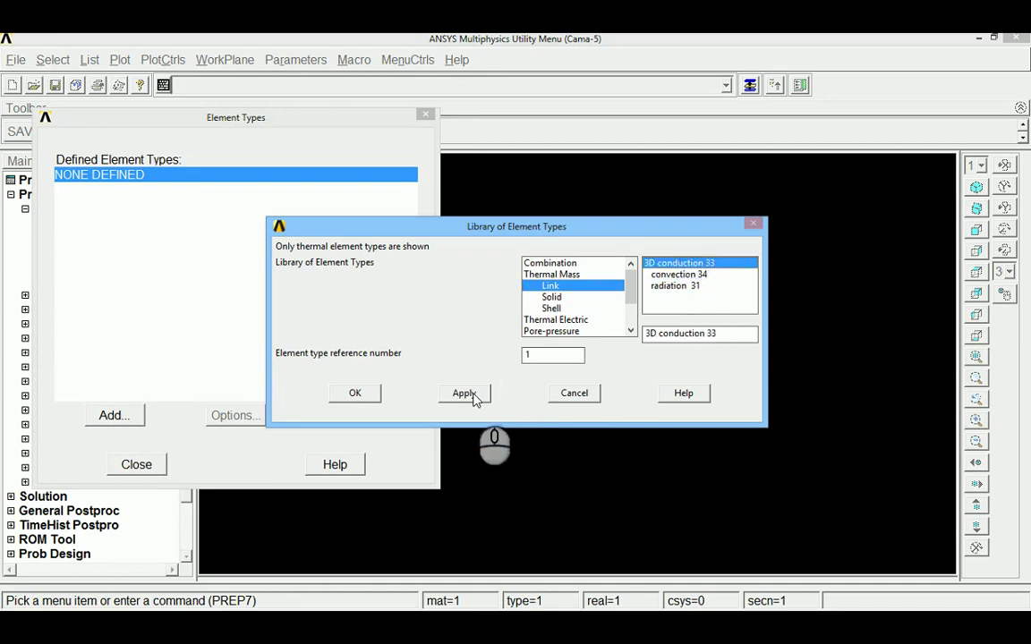
click(474, 400)
click(672, 274)
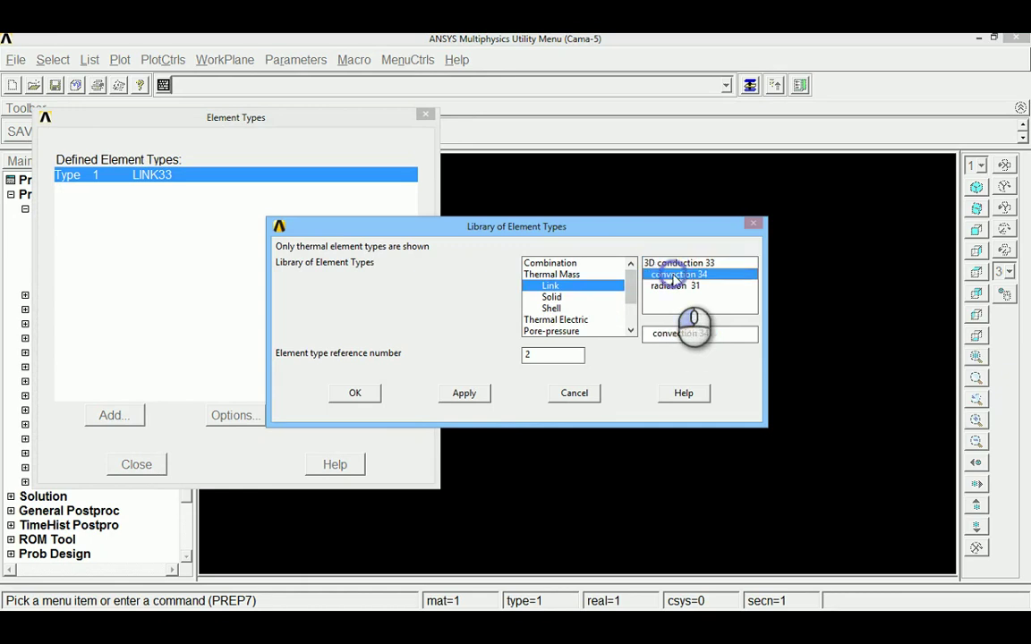
click(358, 393)
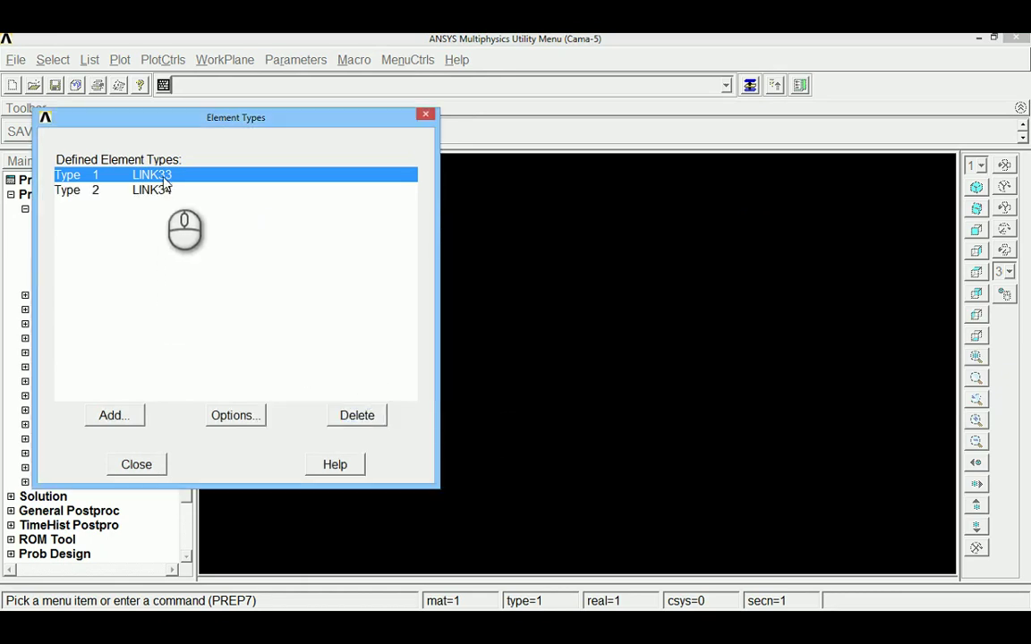
Step: Add another 3D conduction 33 link element with reference number 3 and close the element type definitions
click(114, 415)
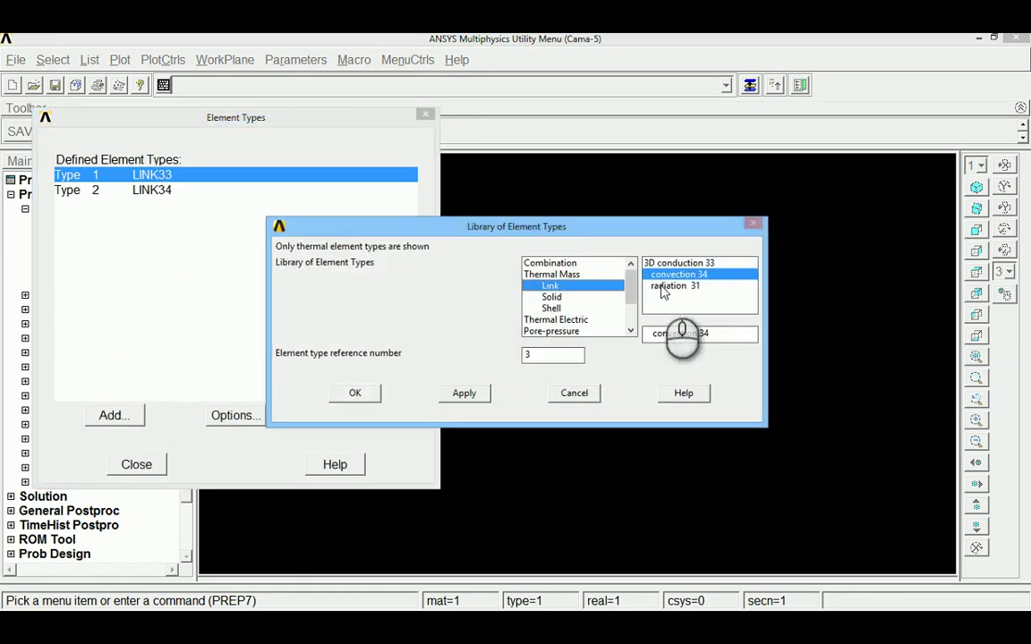
click(699, 264)
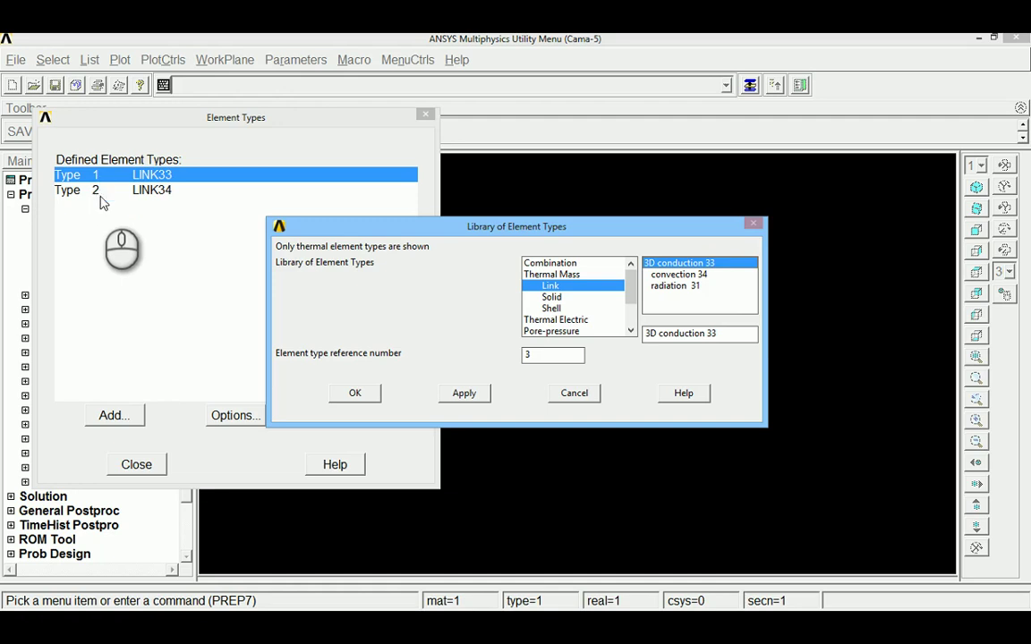
click(351, 392)
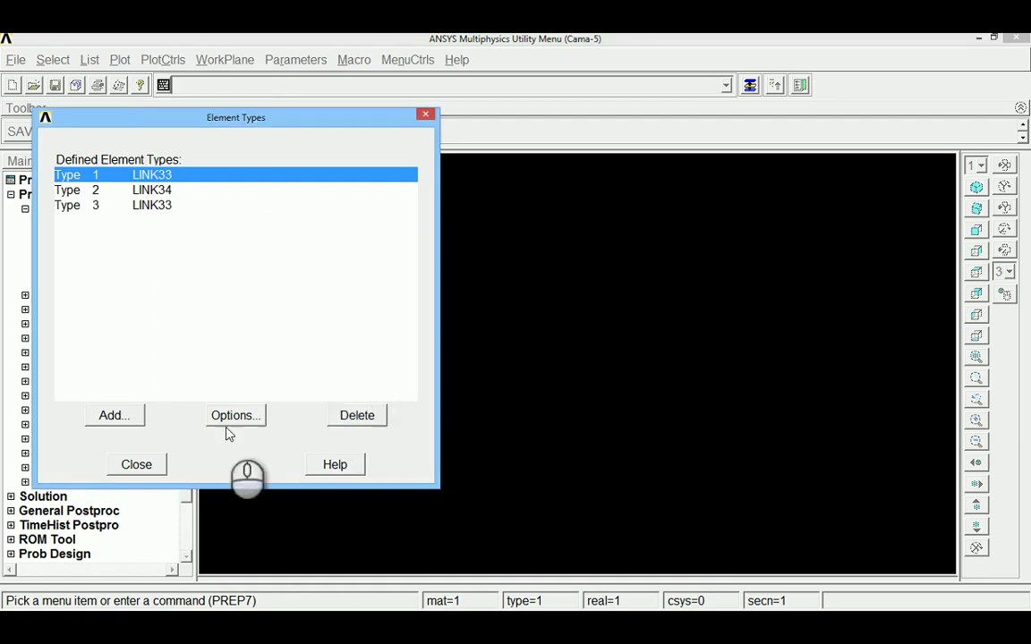
click(137, 465)
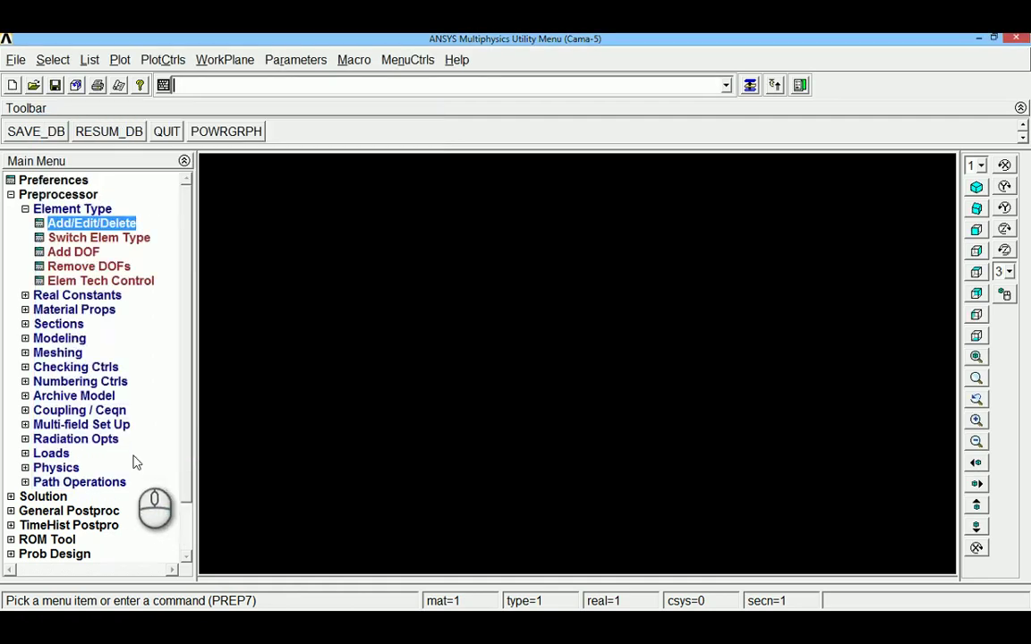
click(56, 295)
click(84, 238)
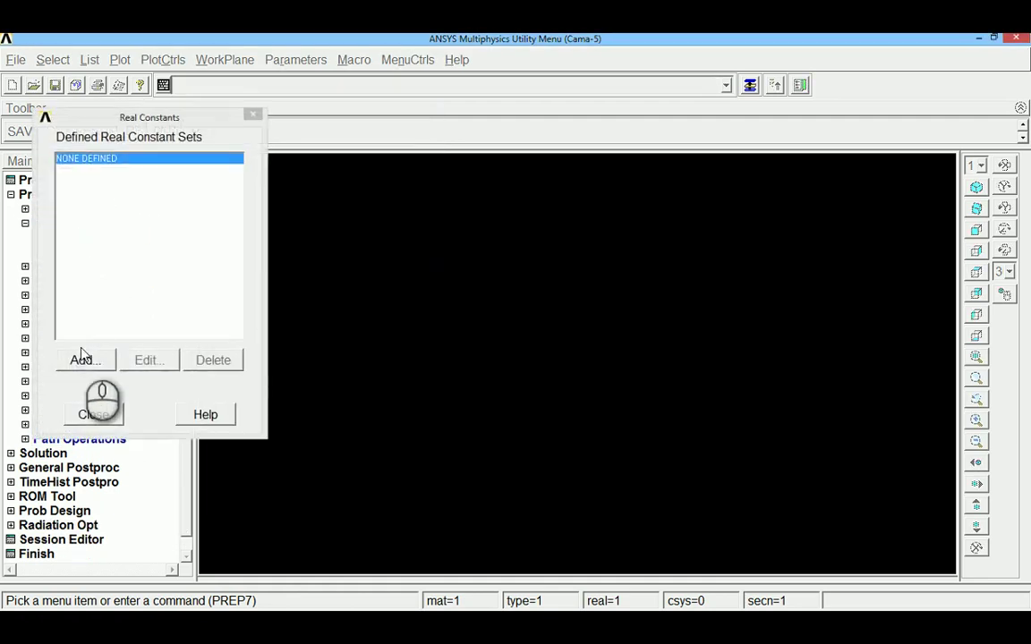
click(82, 357)
click(143, 172)
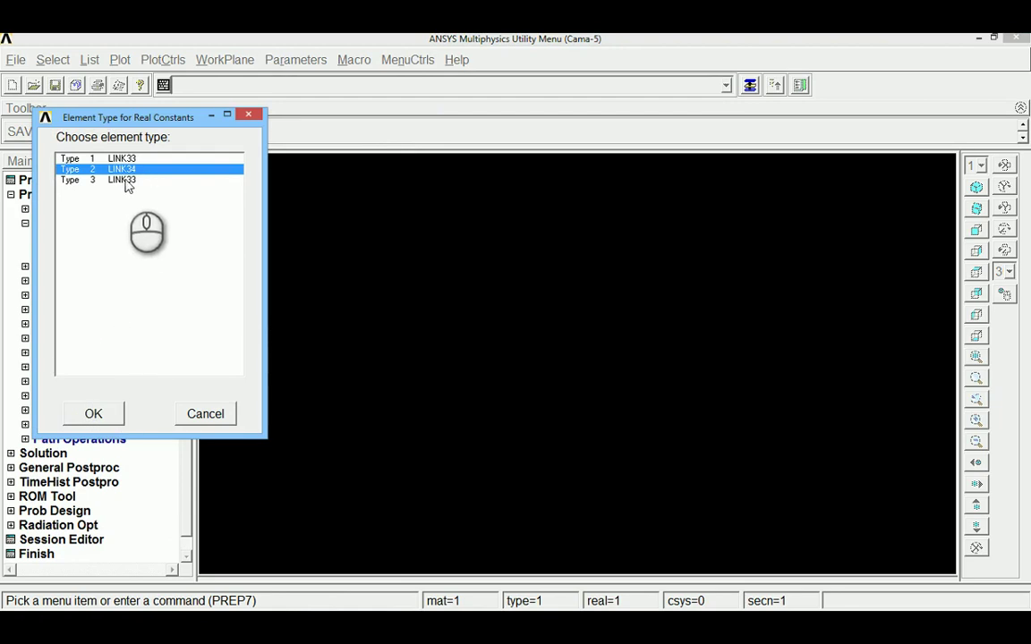
click(116, 179)
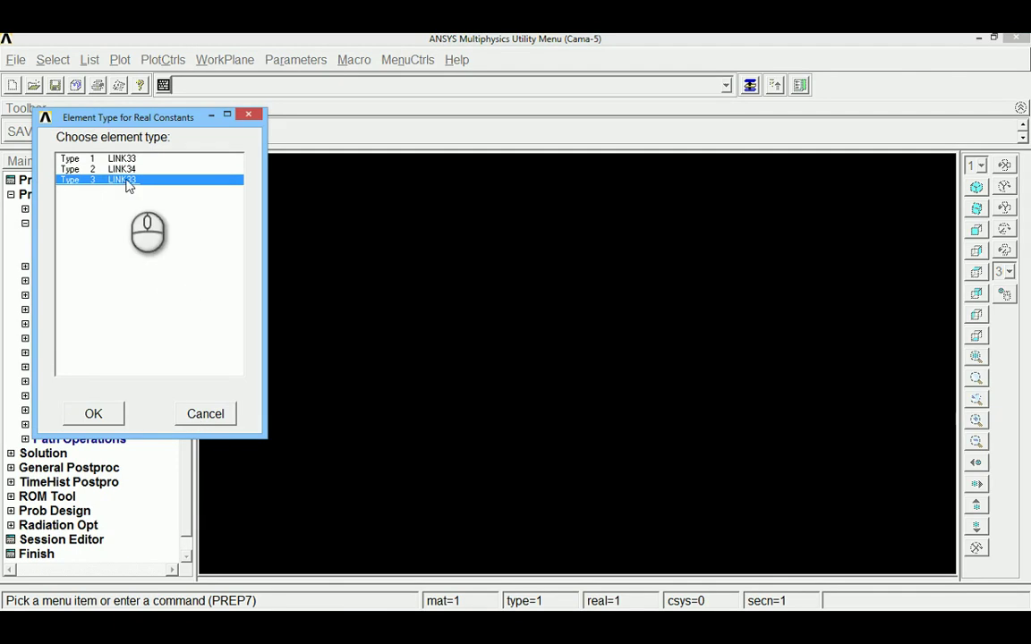
click(201, 415)
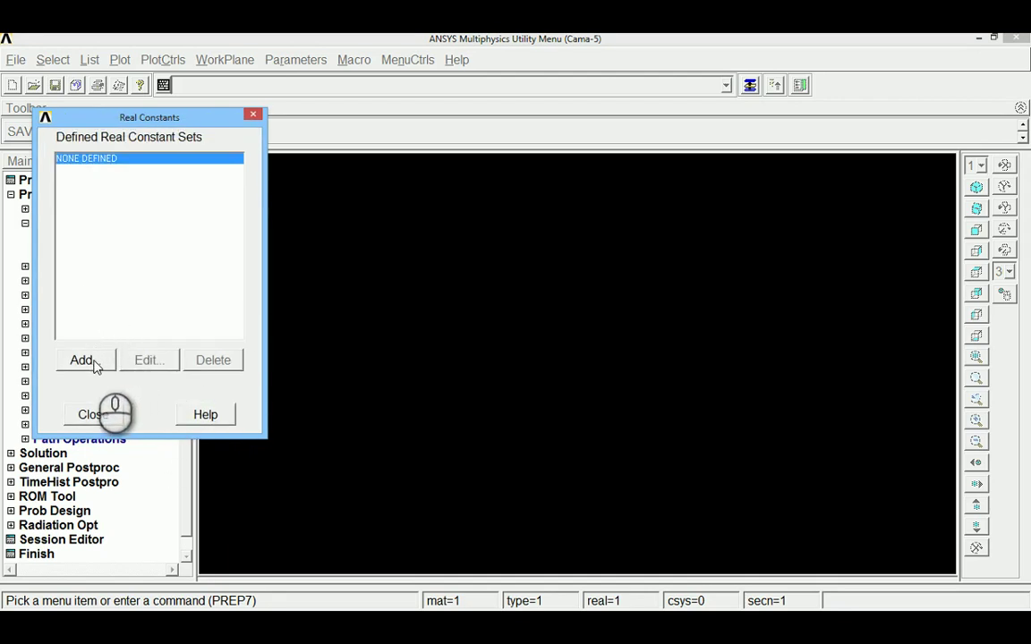
click(111, 416)
Step: Delete element type 3 from the defined element types
click(73, 208)
click(85, 223)
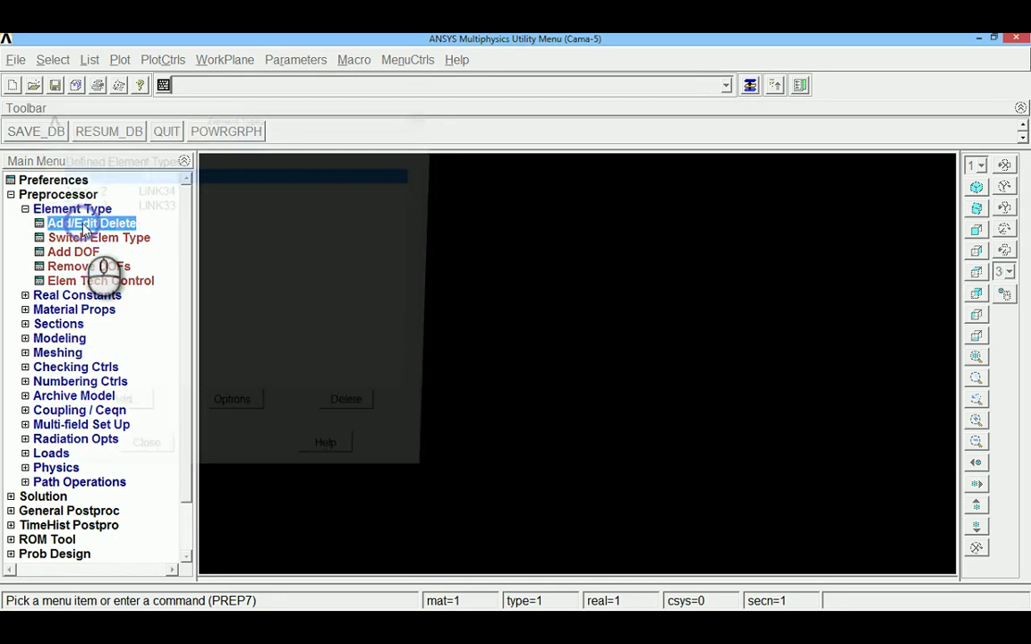
click(152, 207)
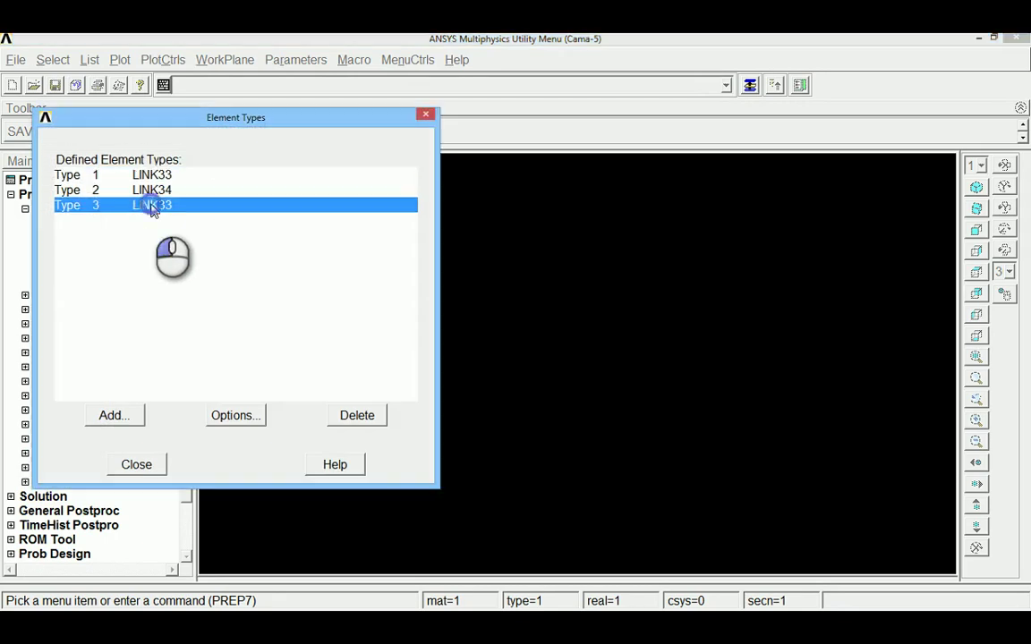
click(346, 417)
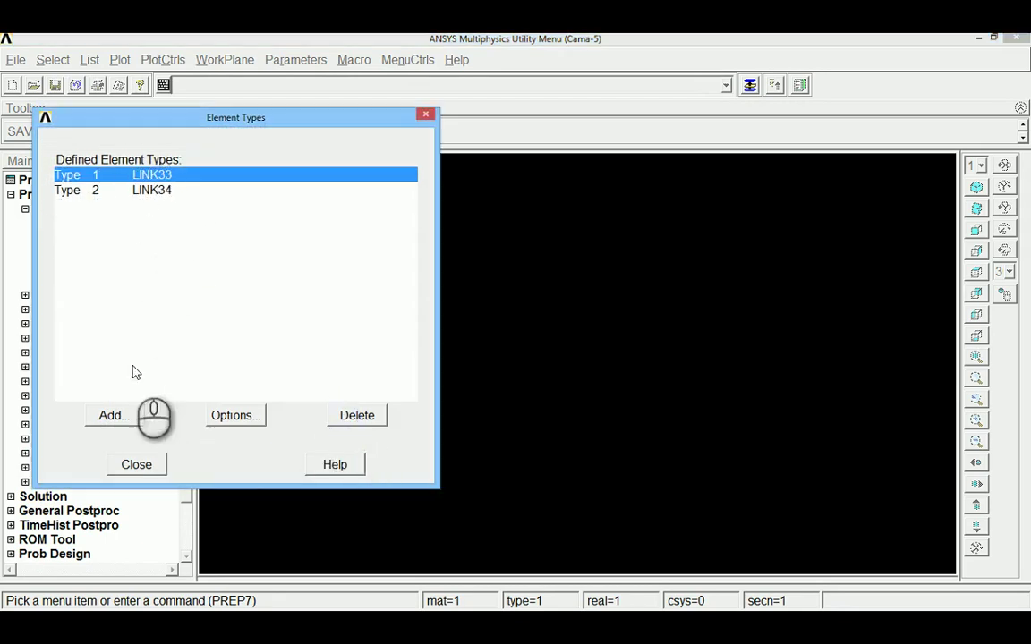
click(136, 465)
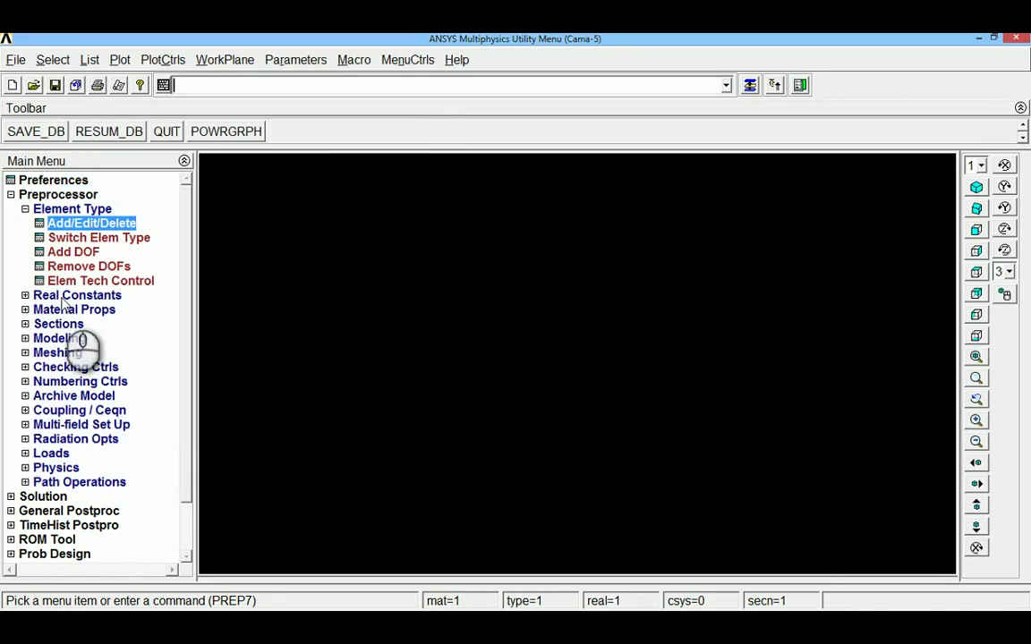
Step: Add real constant set 1 for the LINK33 element type with a cross-sectional area of 1
click(68, 296)
click(72, 237)
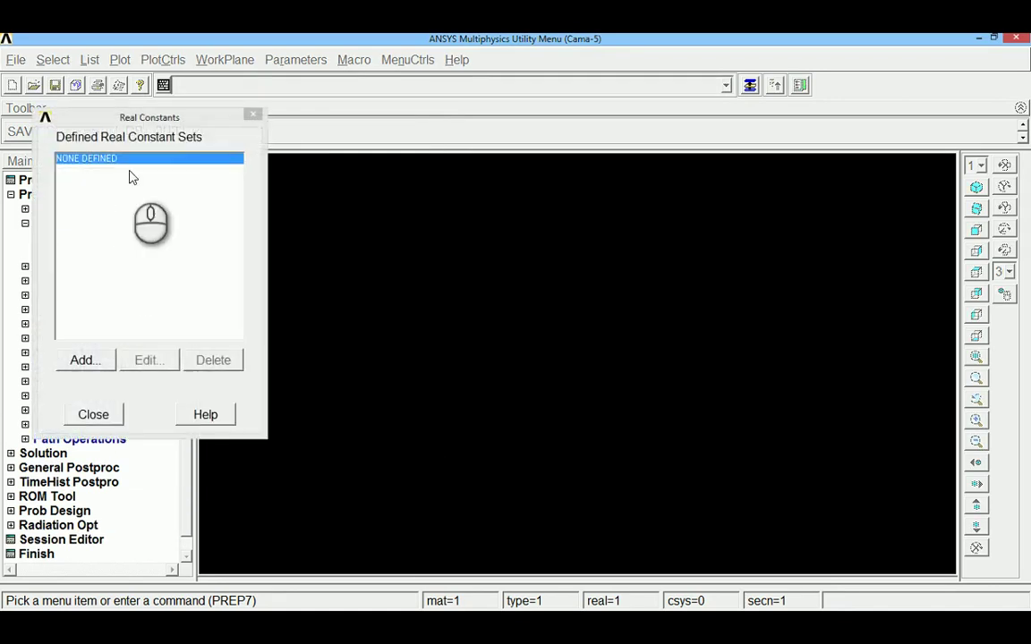
click(84, 360)
click(123, 170)
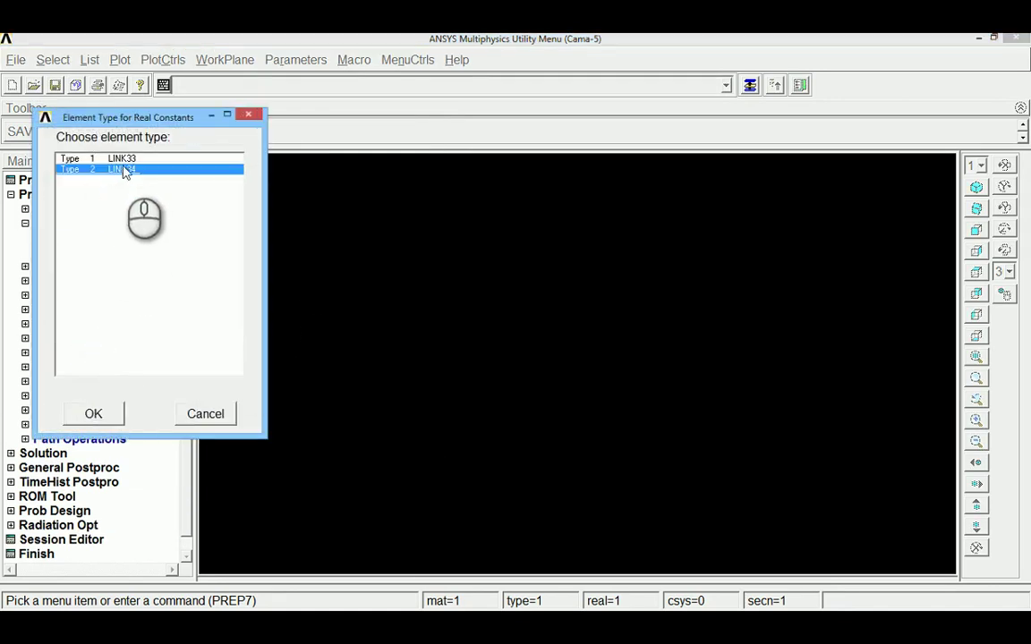
click(130, 160)
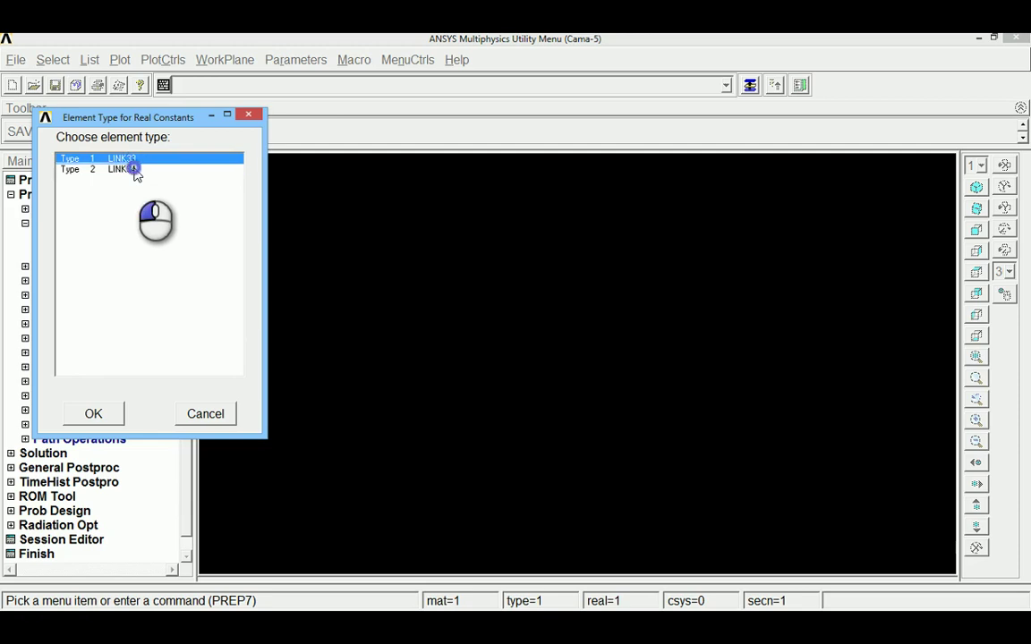
click(134, 170)
click(136, 160)
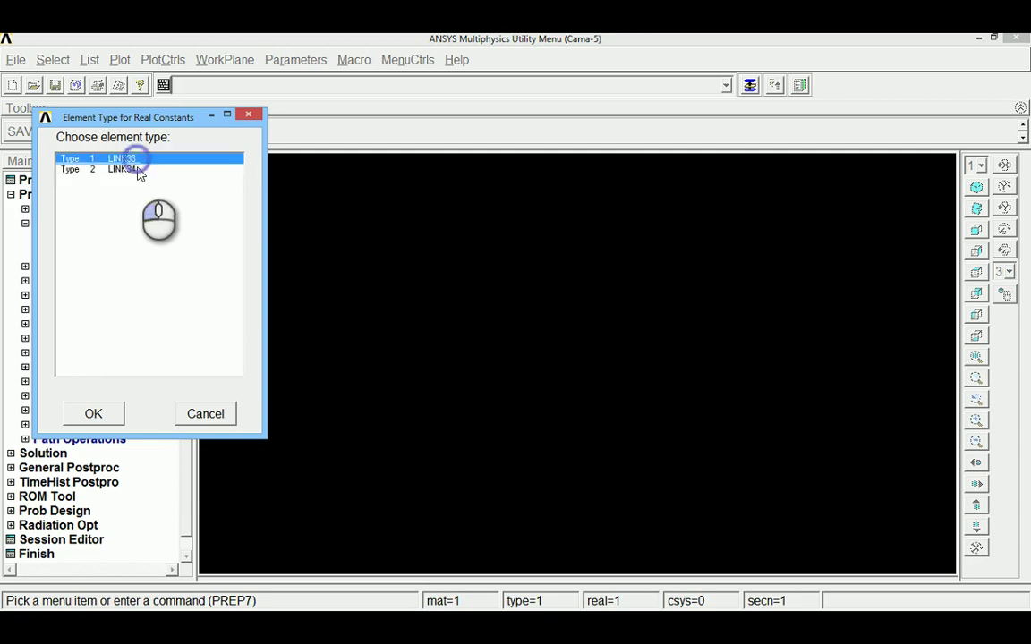
click(93, 414)
click(625, 315)
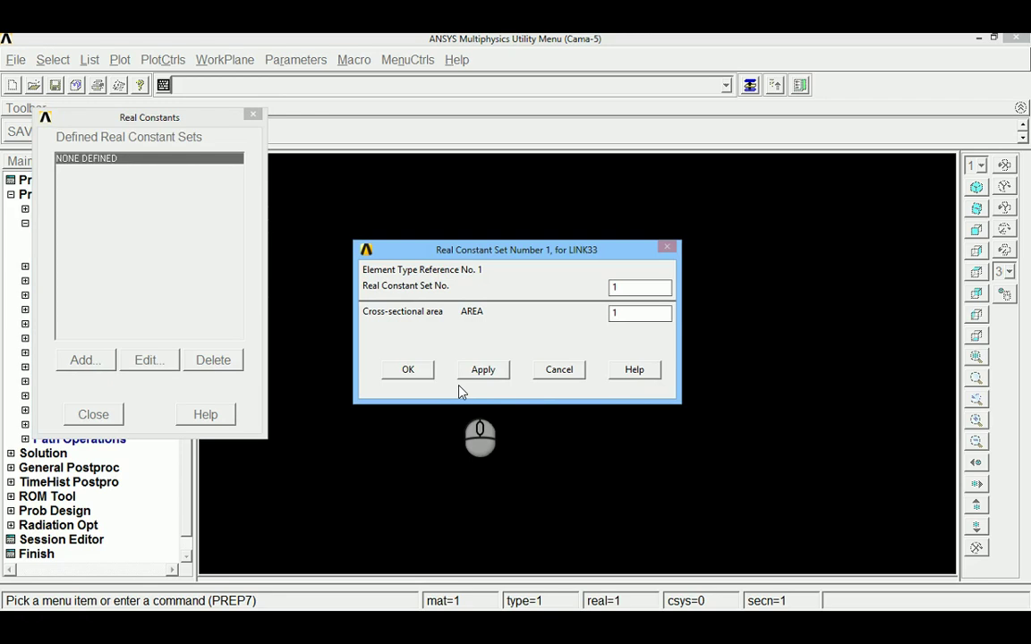
click(409, 370)
Step: Add real constant set 2 for the LINK34 element type with a convection surface area of 1, and finish the real constants
click(102, 360)
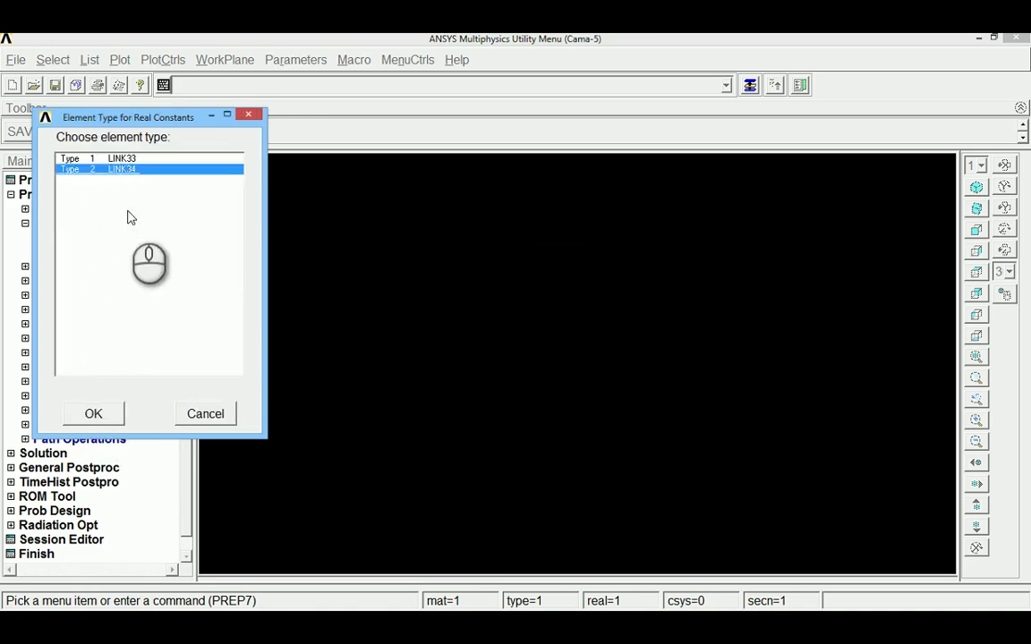
click(110, 412)
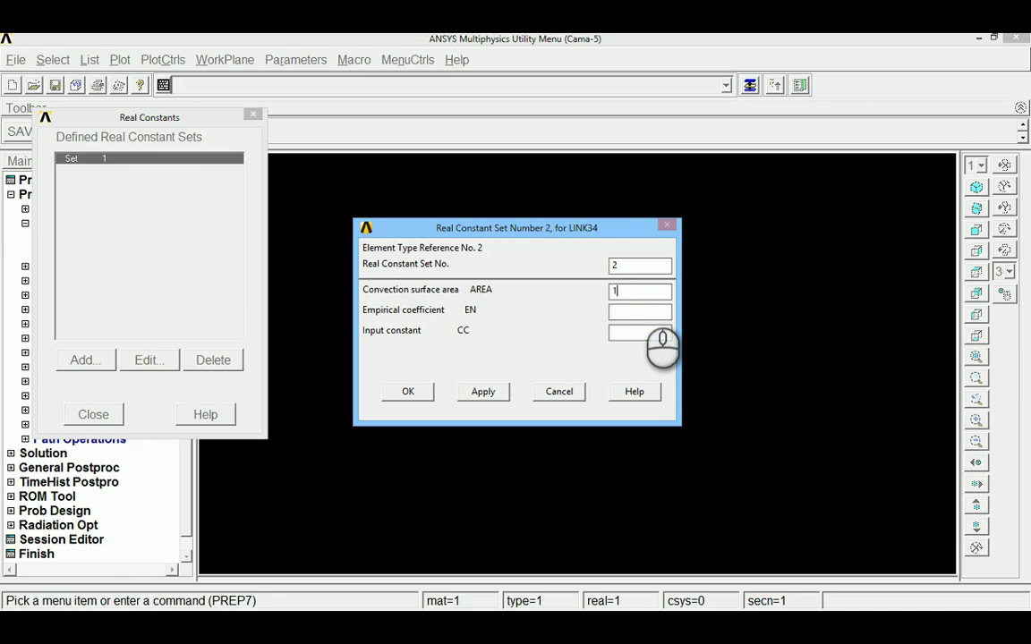
click(408, 392)
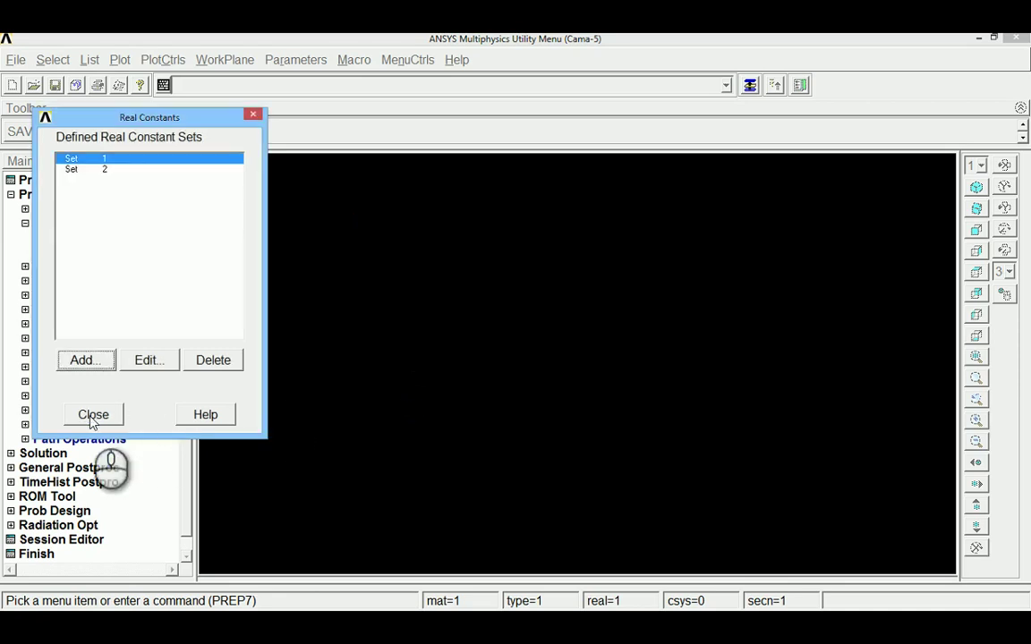
click(93, 414)
click(29, 223)
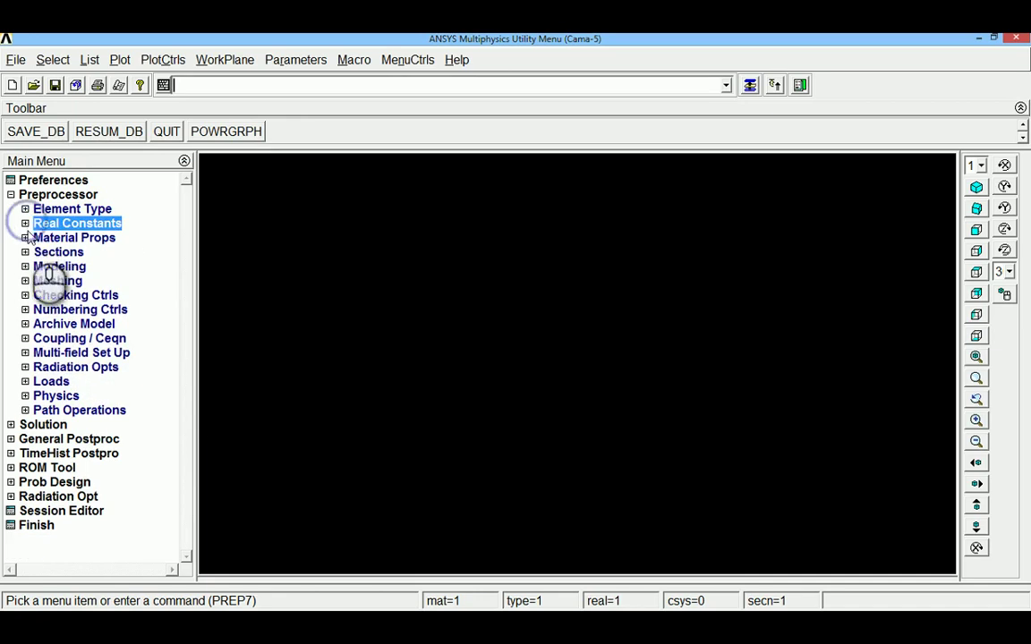
Step: Define an isotropic thermal conductivity (KXX) of 1.5 for material model 1
click(54, 238)
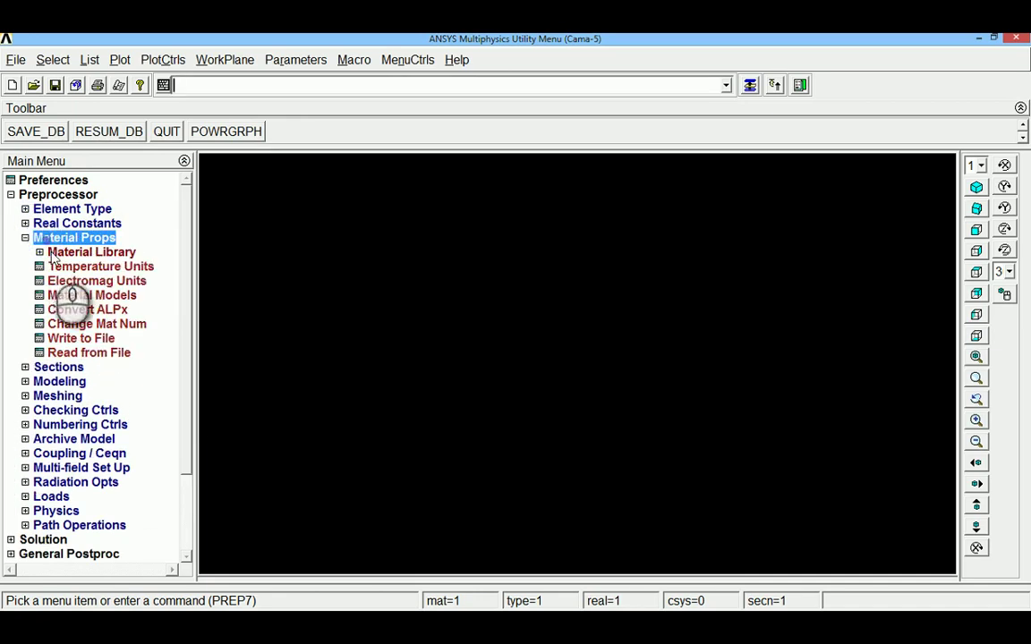
double_click(103, 296)
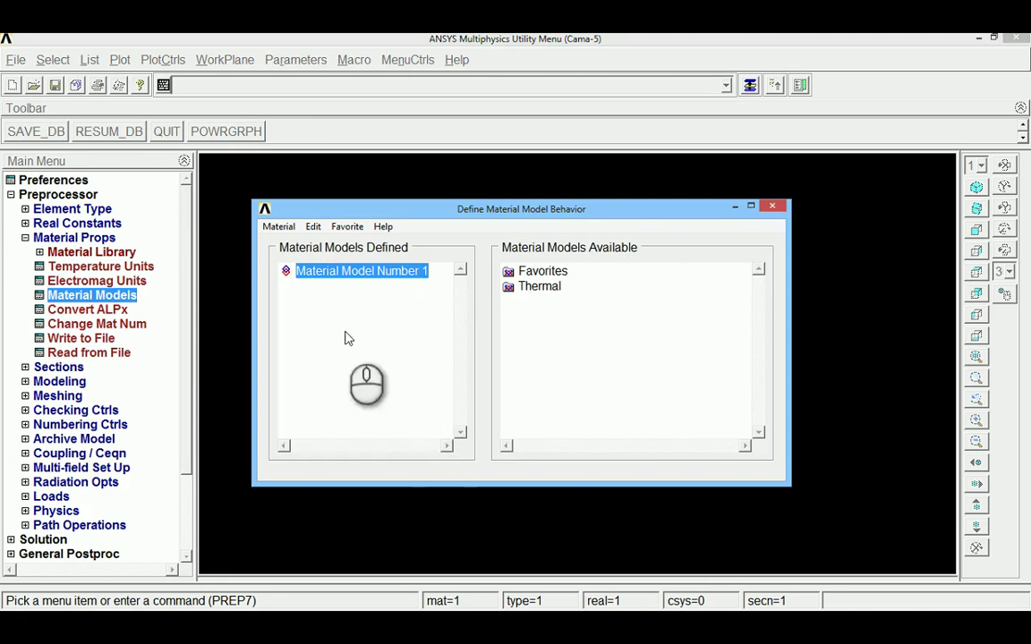
double_click(522, 286)
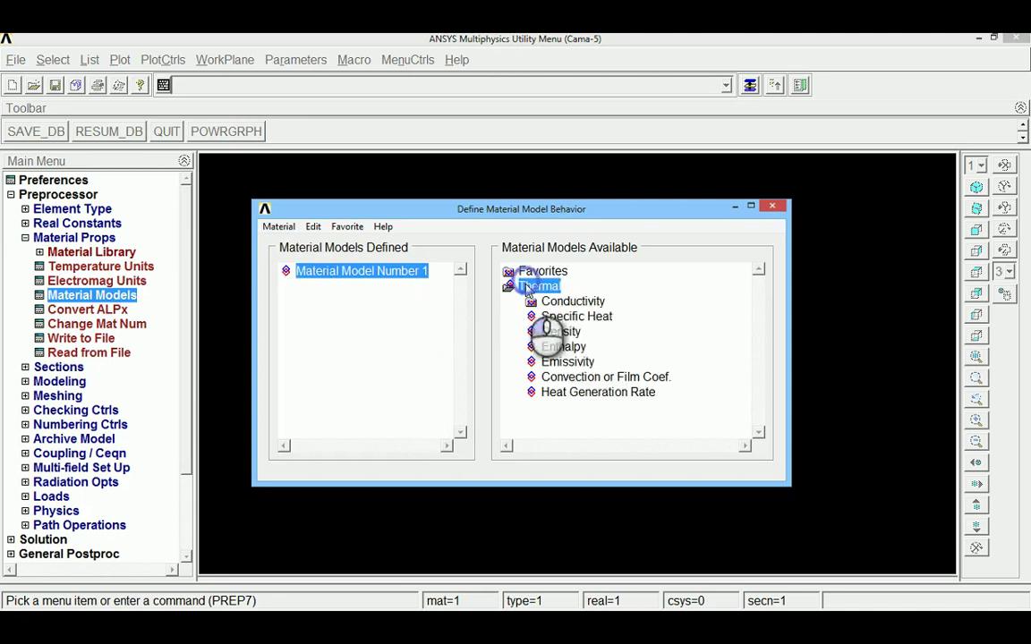
double_click(576, 304)
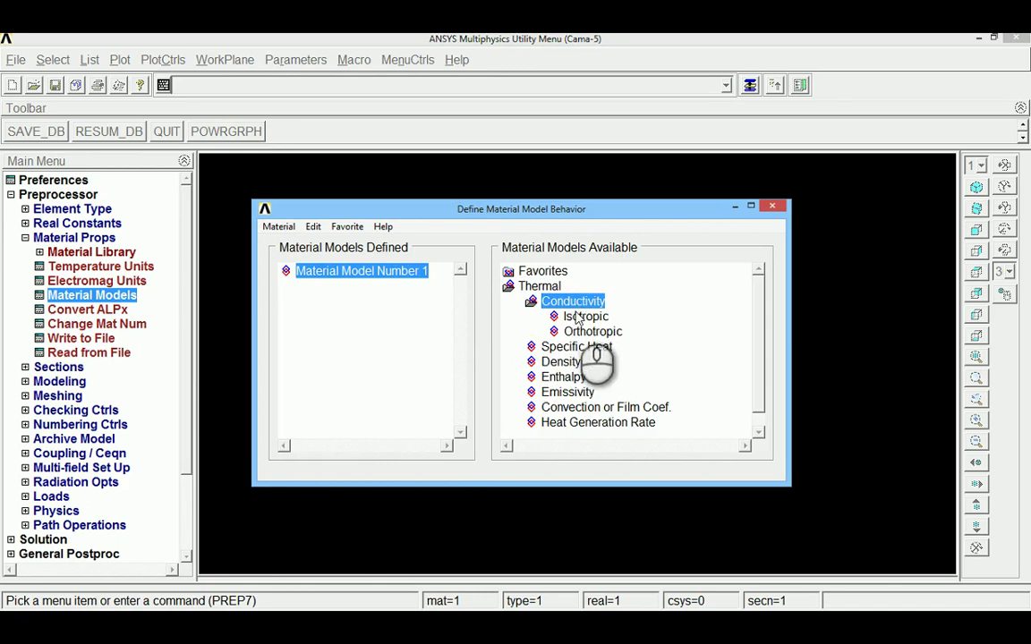
double_click(580, 316)
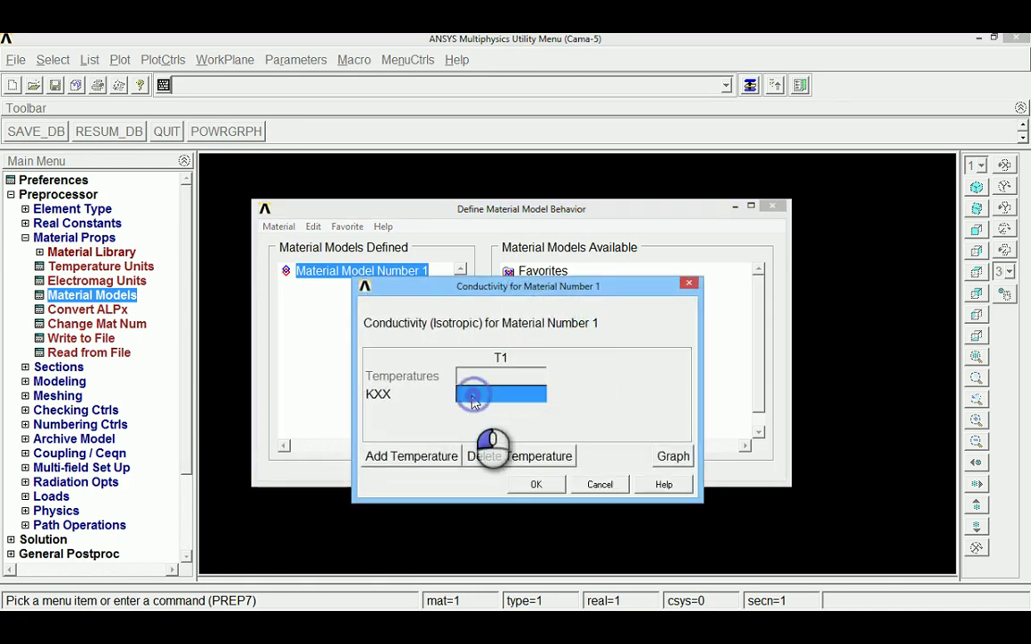
click(472, 396)
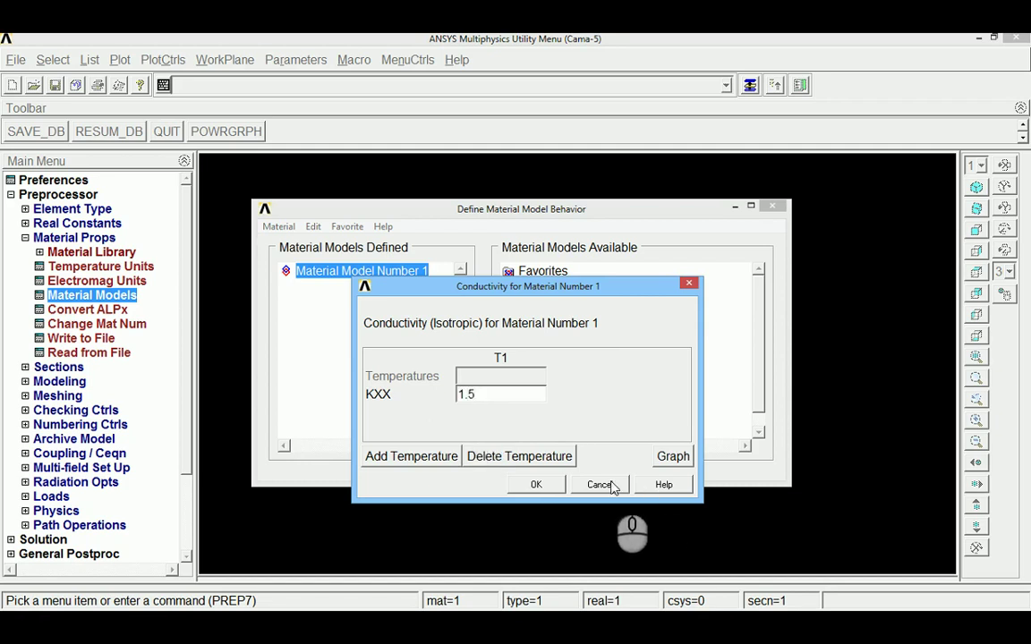
click(534, 485)
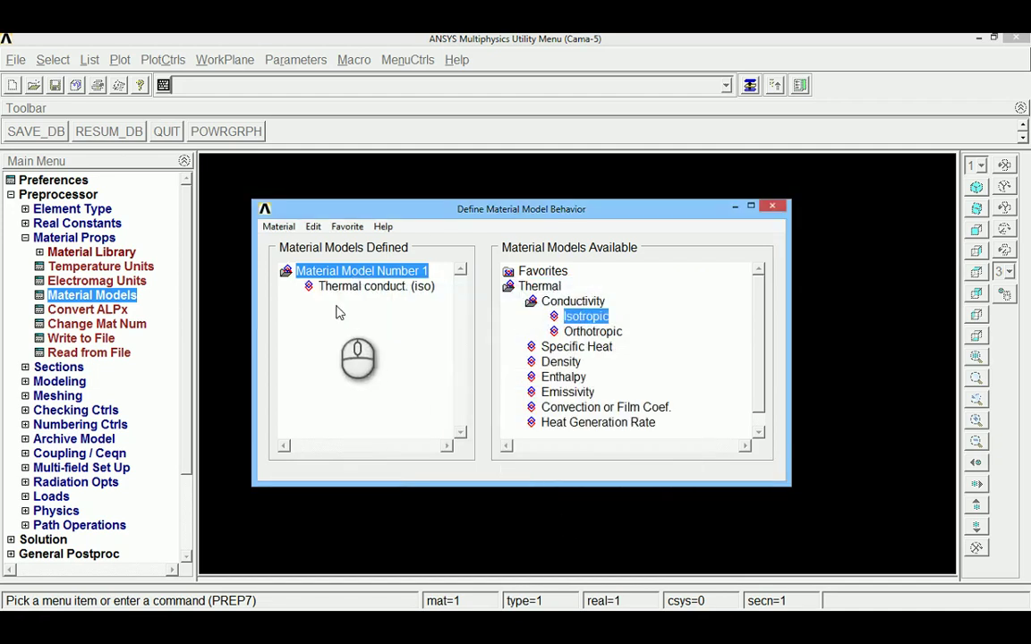
Step: Add material model 2 and define its isotropic thermal conductivity (KXX) as 1
click(279, 227)
click(305, 244)
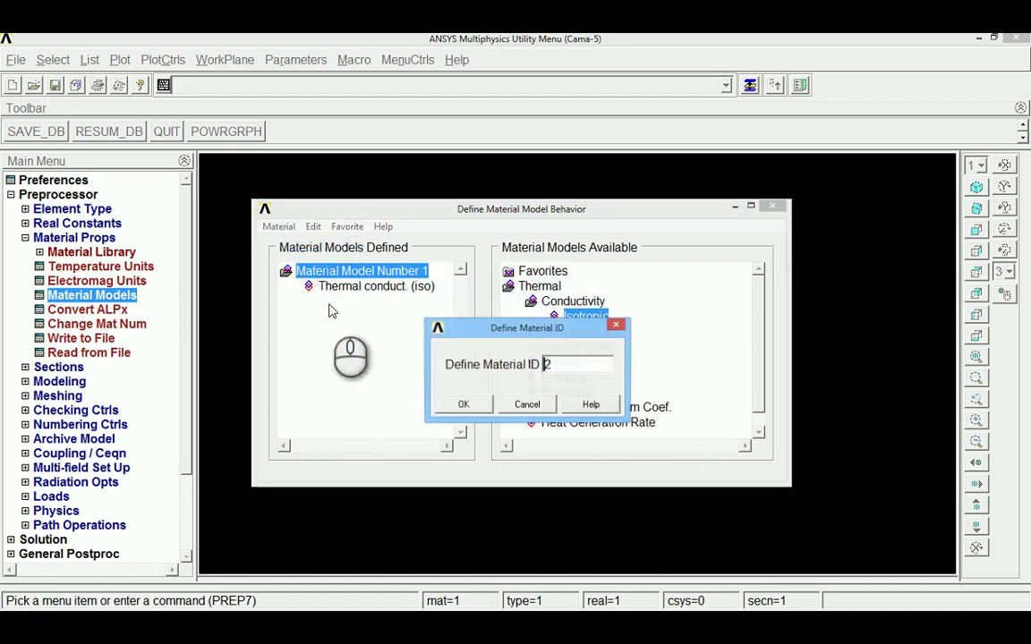
click(464, 405)
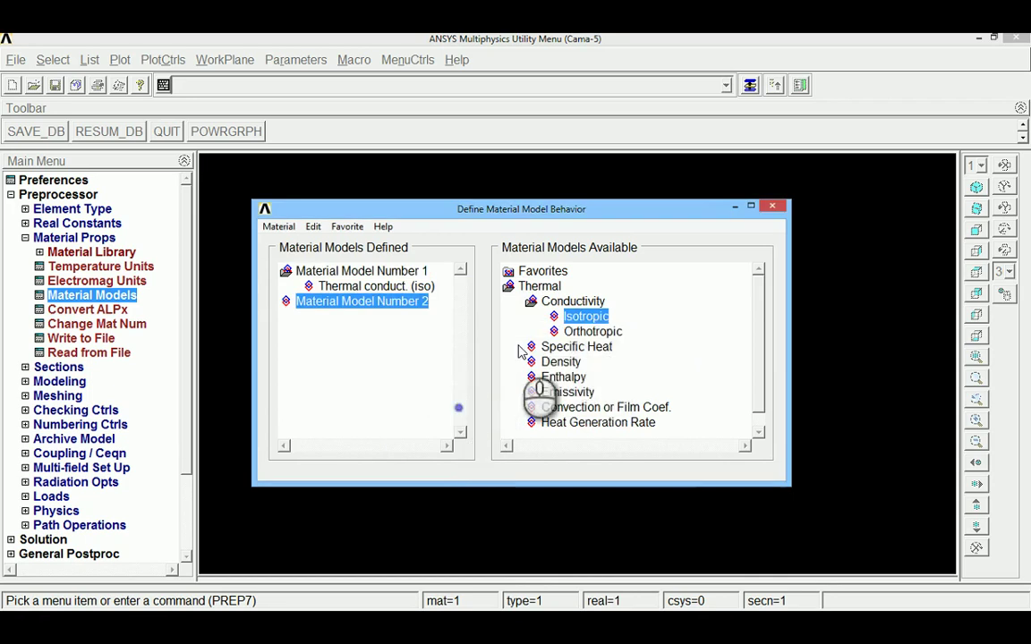
double_click(574, 315)
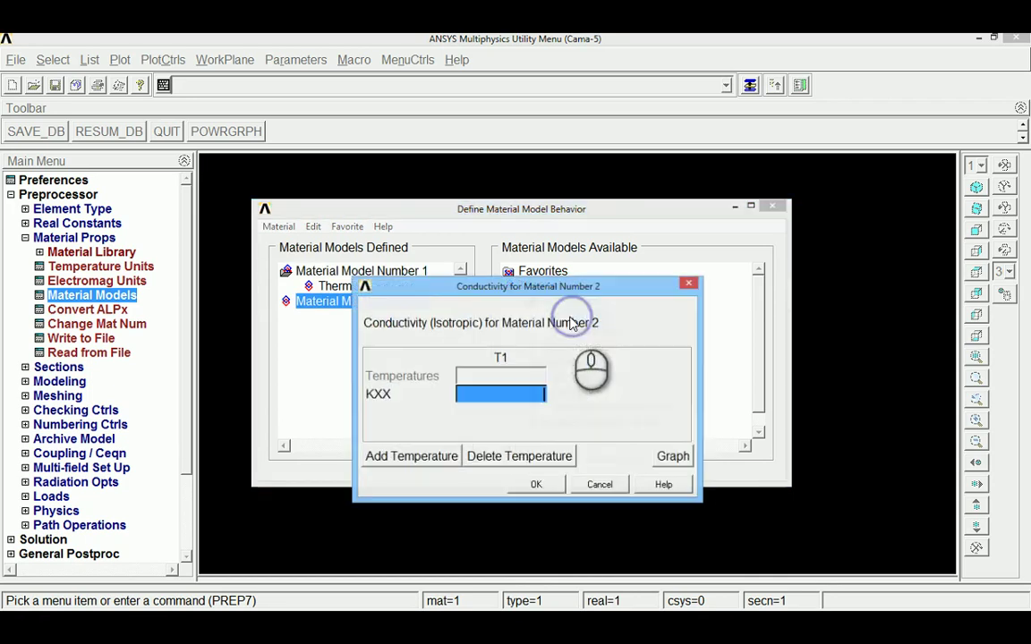
click(515, 394)
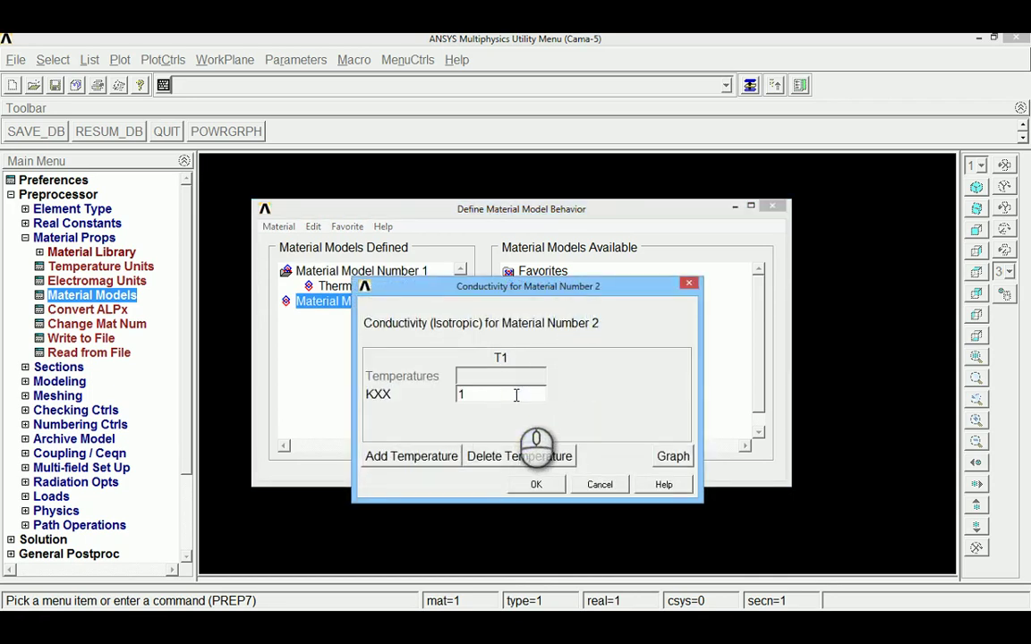
click(537, 486)
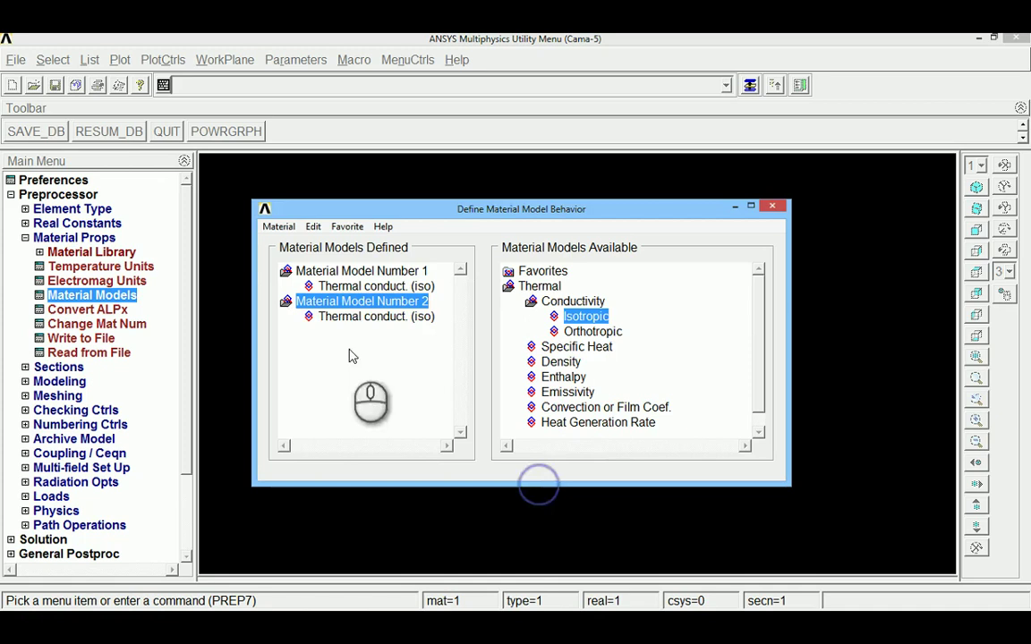
Step: Add material model 3 and define its isotropic thermal conductivity (KXX) as 4
click(278, 227)
click(305, 246)
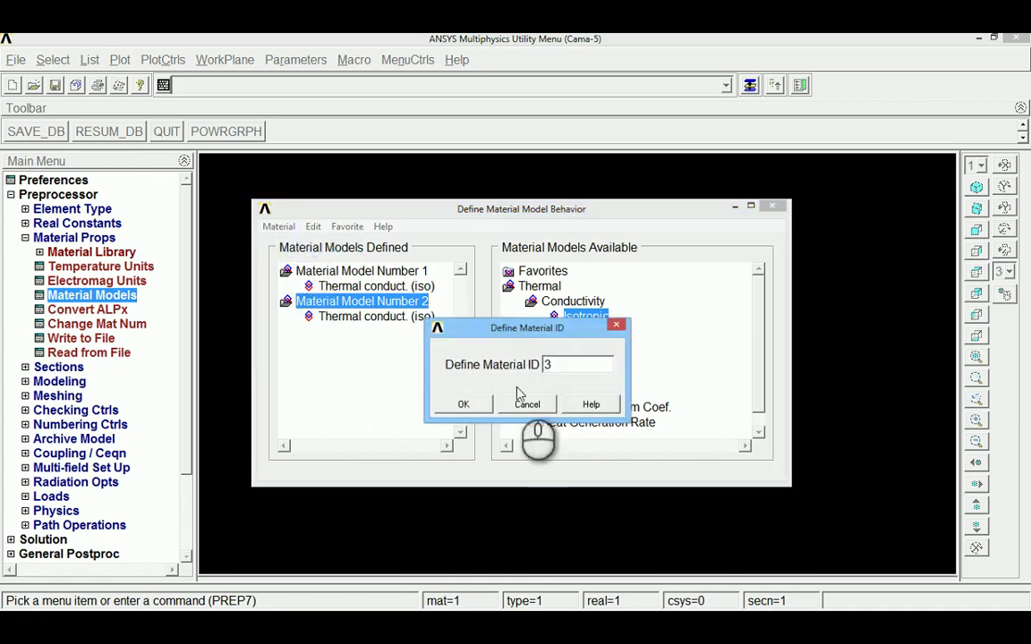
click(462, 403)
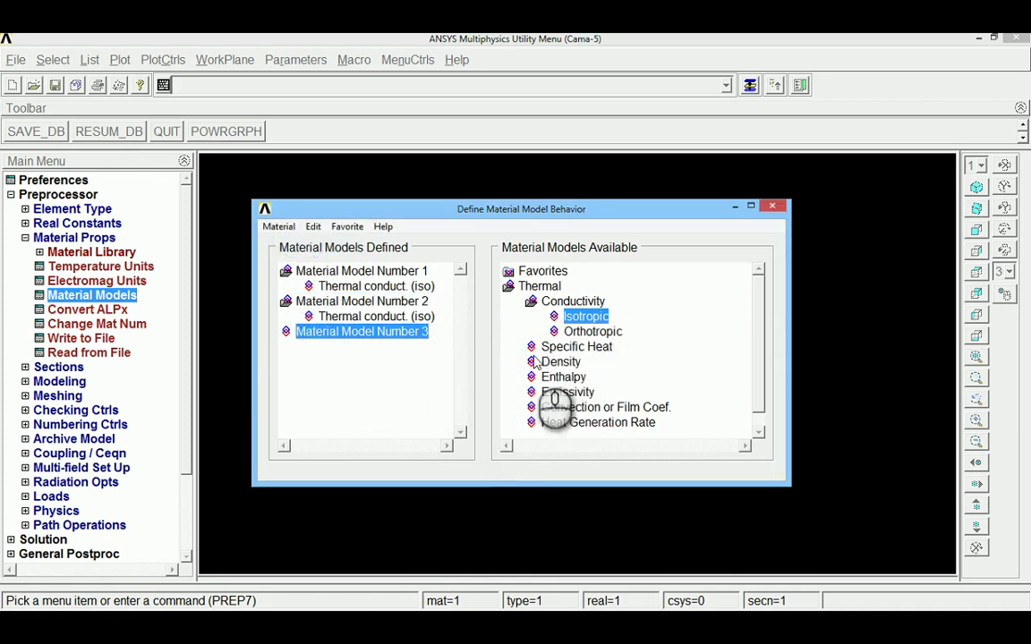
double_click(583, 319)
click(483, 397)
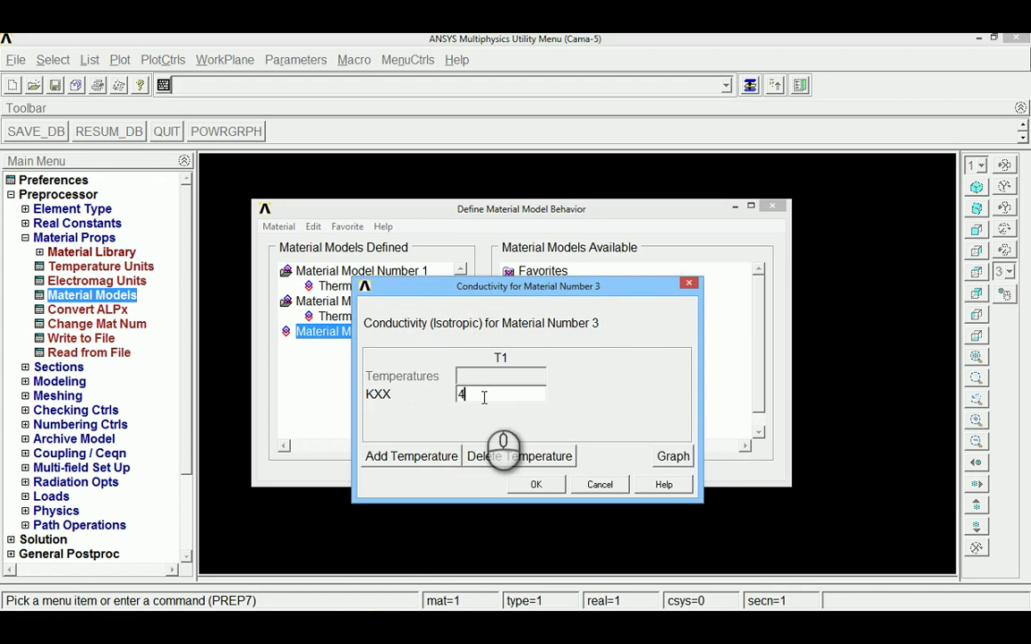
click(539, 485)
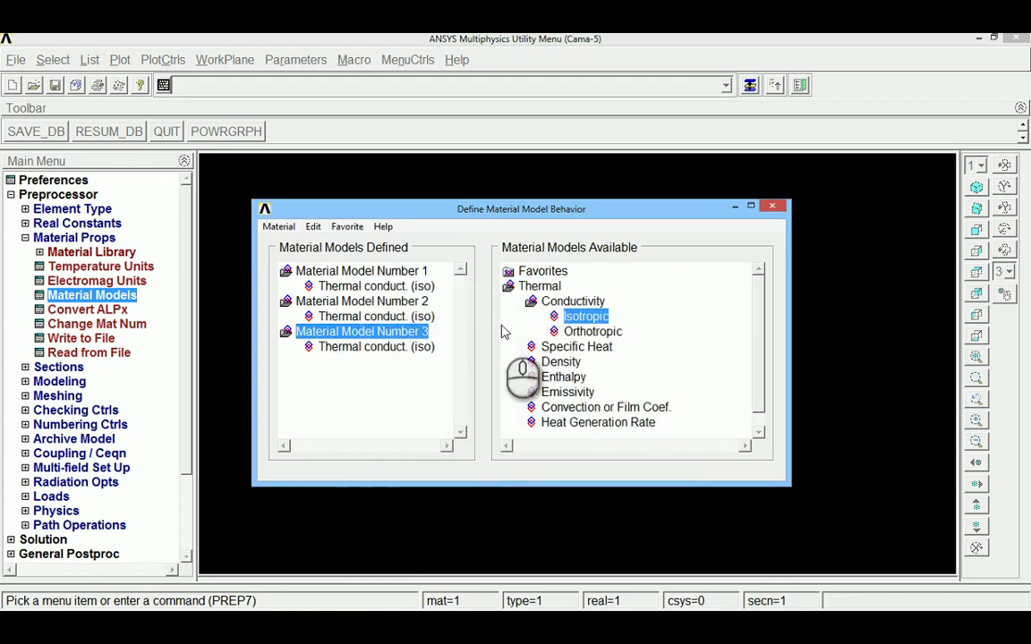
Step: Add material model 4 and define its convection or film coefficient (HF) as 35
click(279, 226)
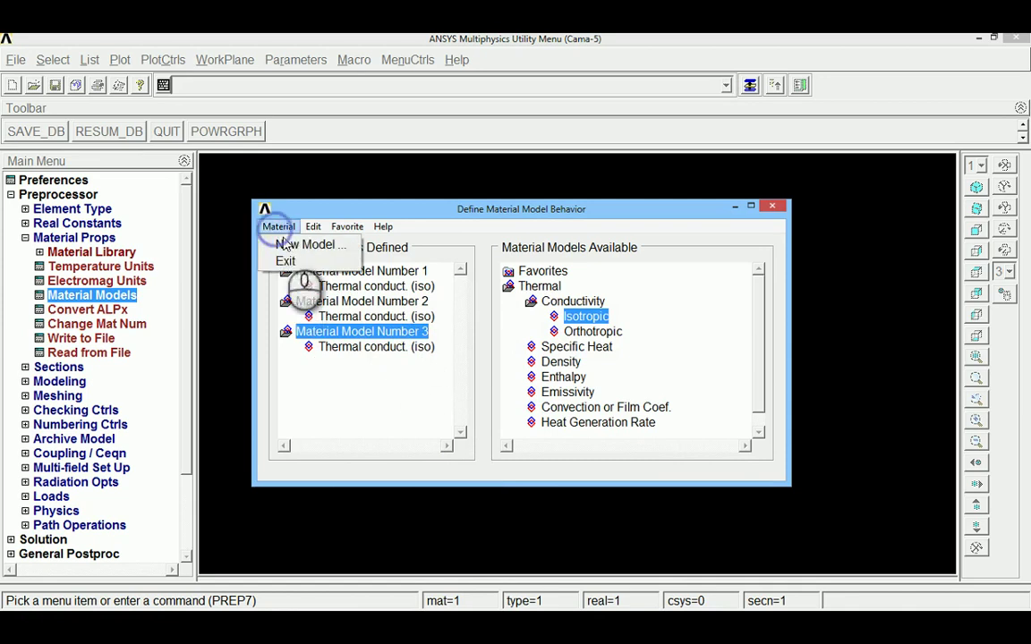
click(289, 247)
click(466, 405)
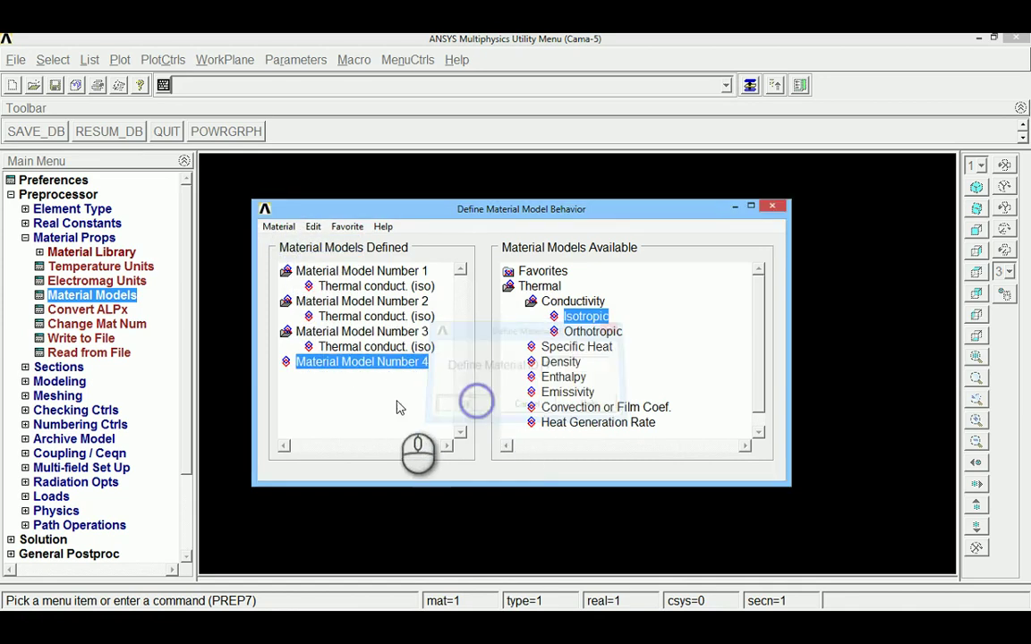
double_click(567, 408)
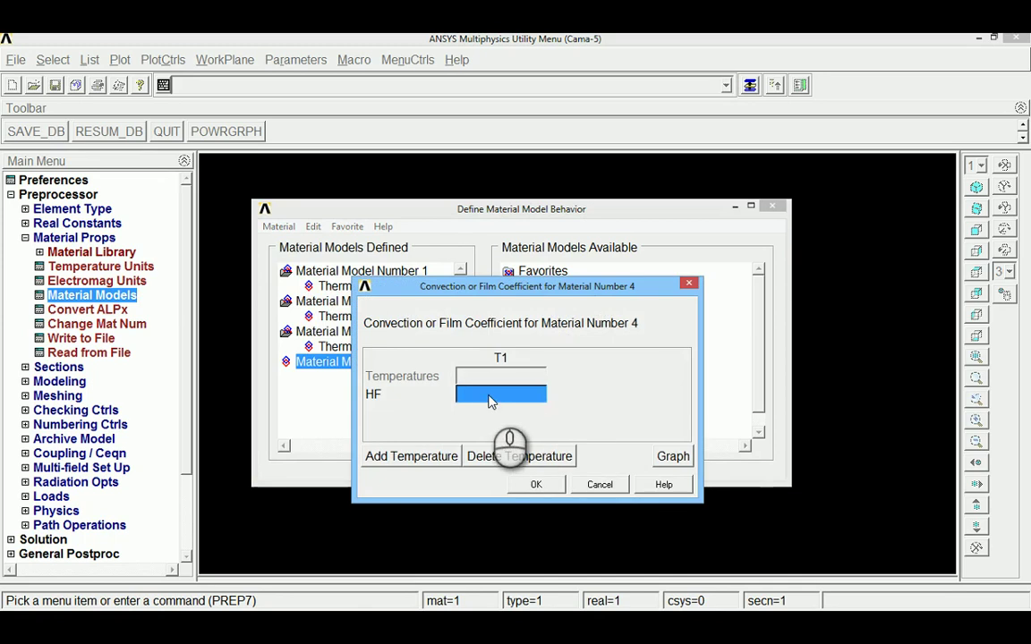
click(488, 394)
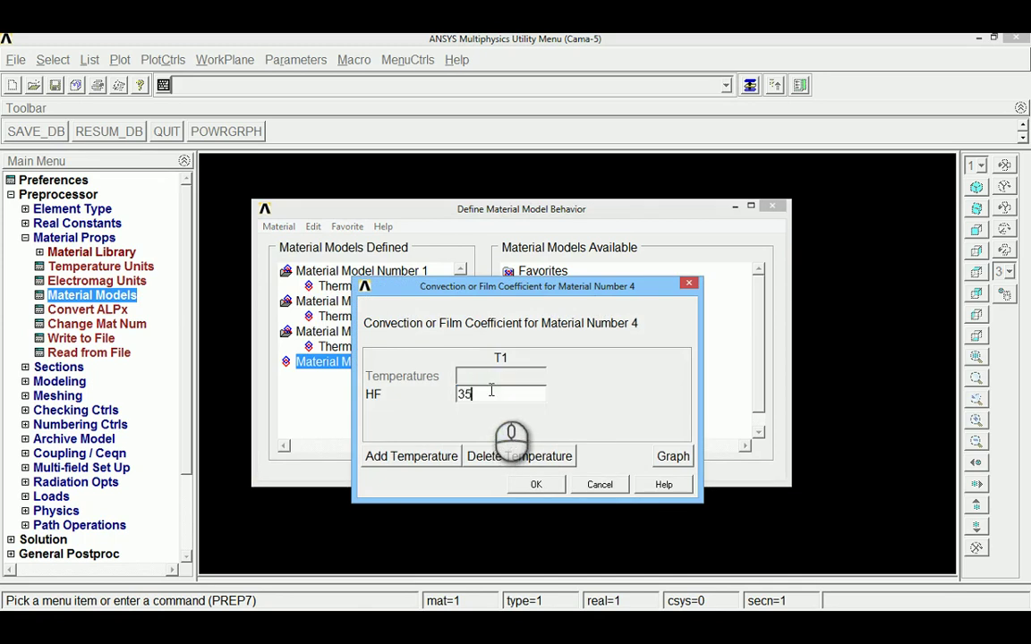
click(536, 484)
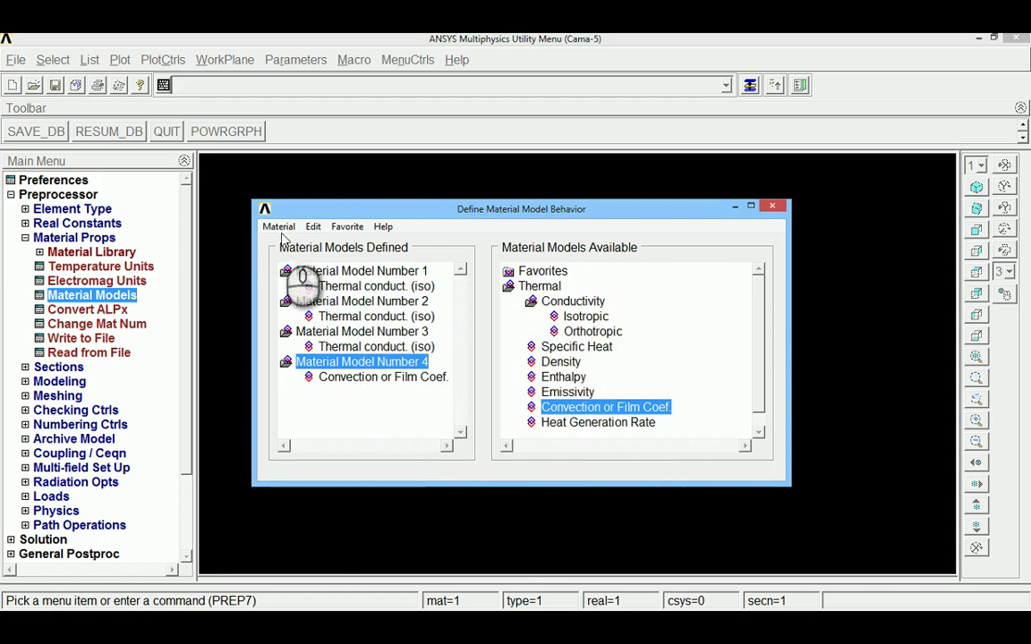
Step: Add material model 5 and define its convection or film coefficient (HF) as 35
click(279, 227)
click(287, 242)
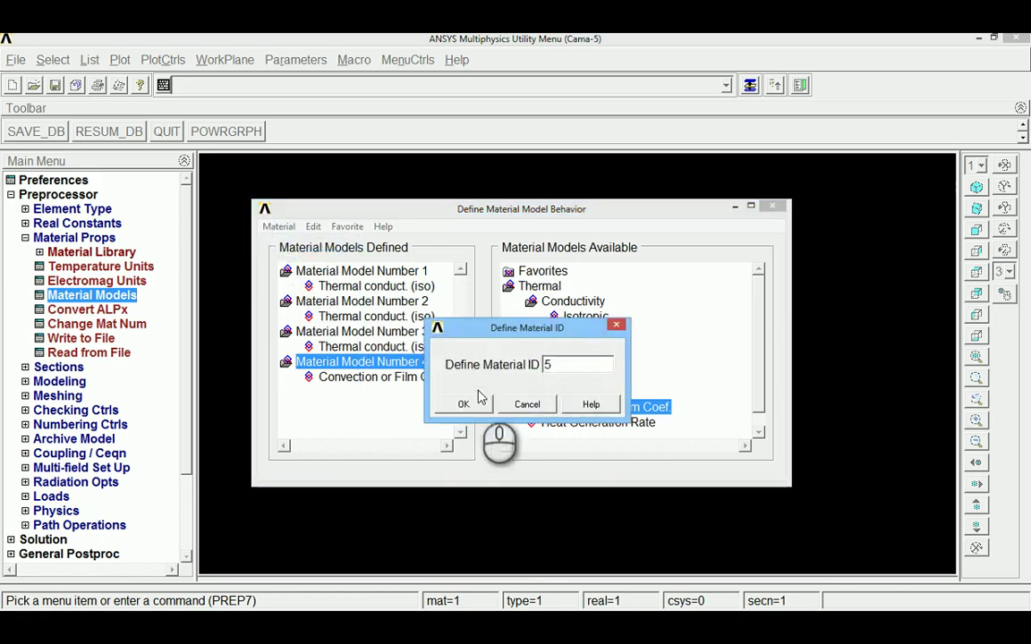
click(465, 404)
double_click(583, 407)
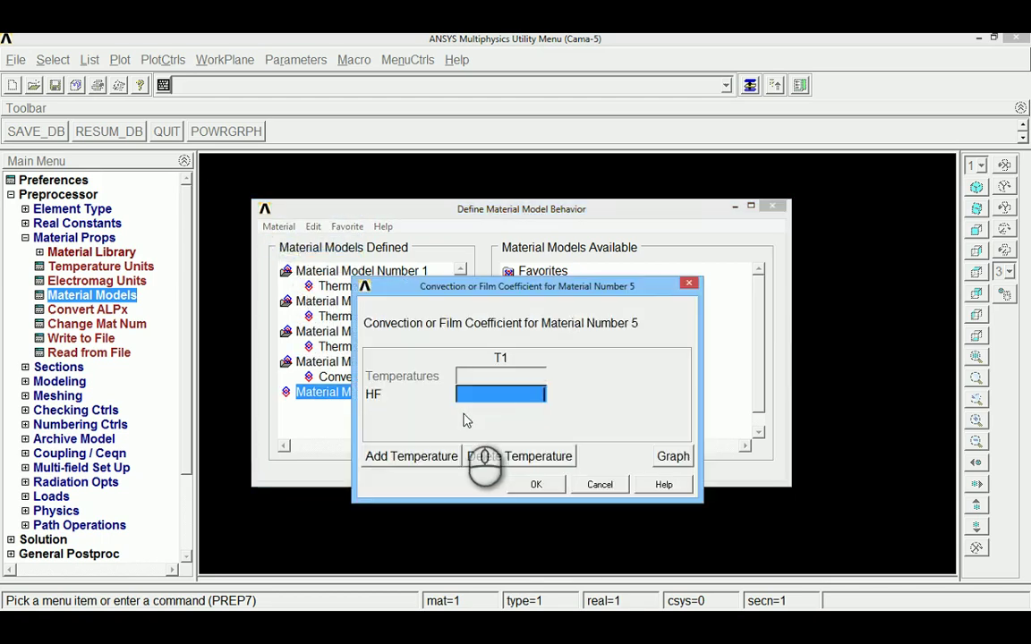
text(35)
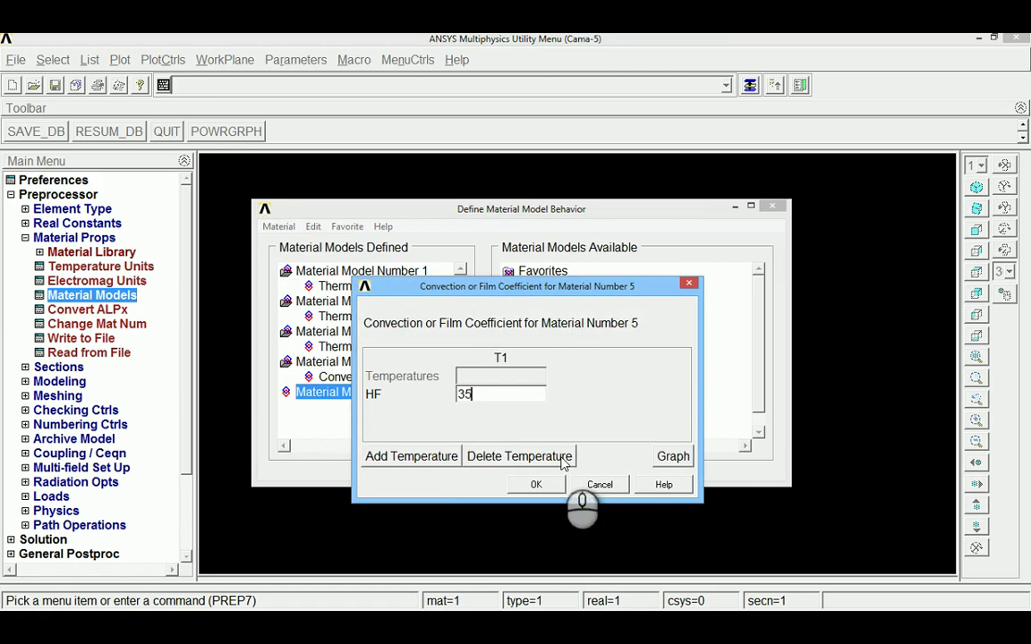
click(536, 485)
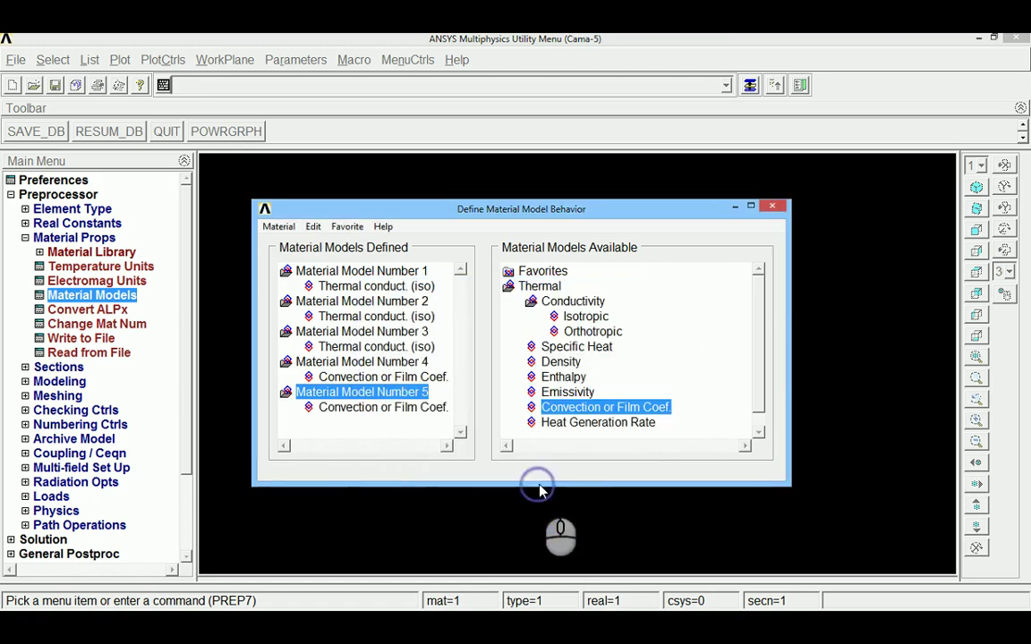
Step: Finish the material model definitions and close the material properties
click(275, 227)
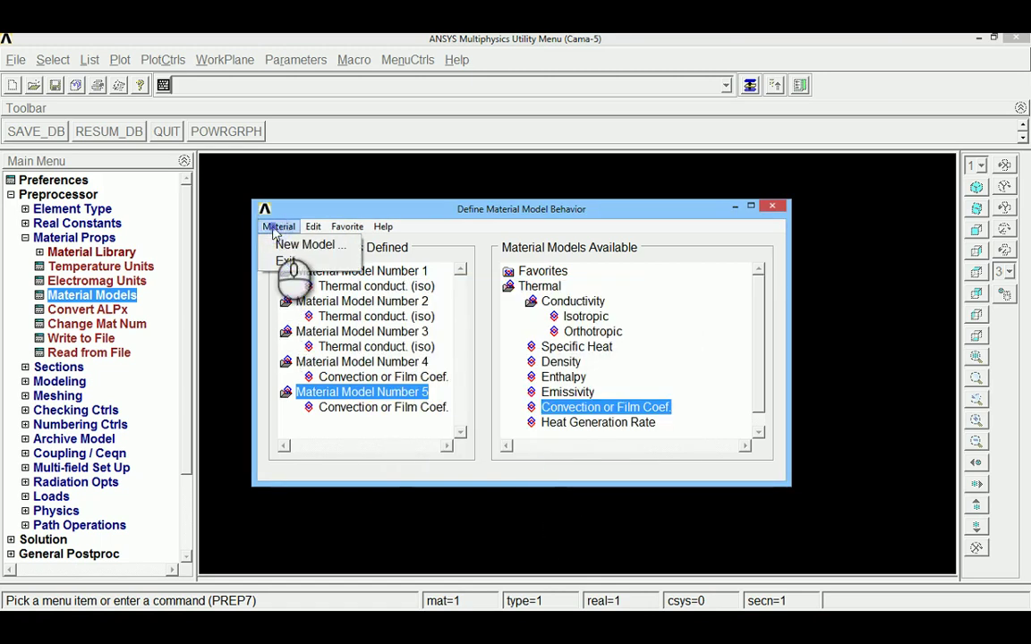
double_click(403, 273)
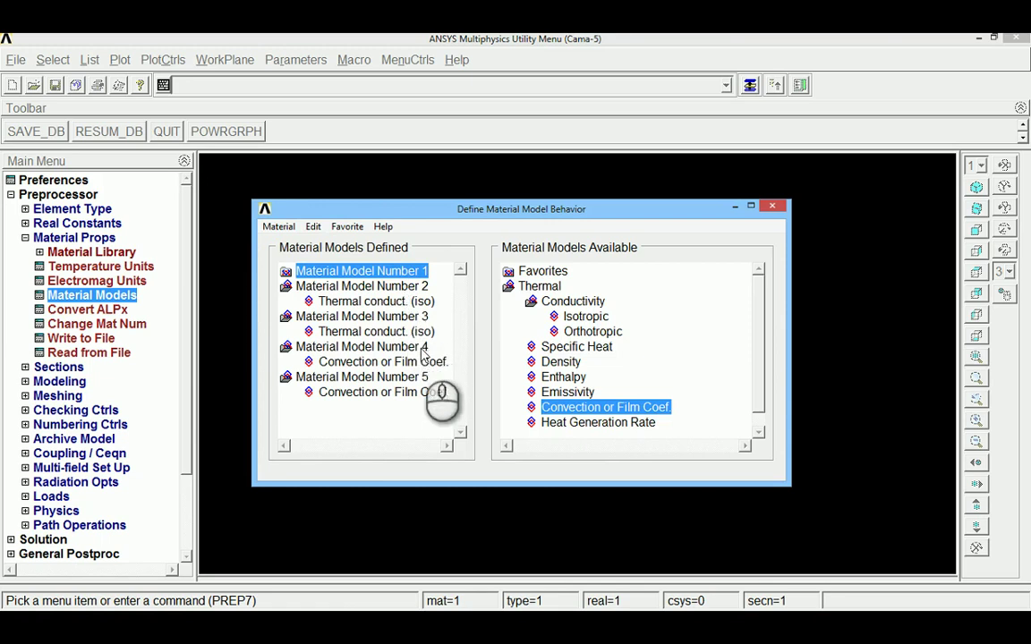
click(278, 227)
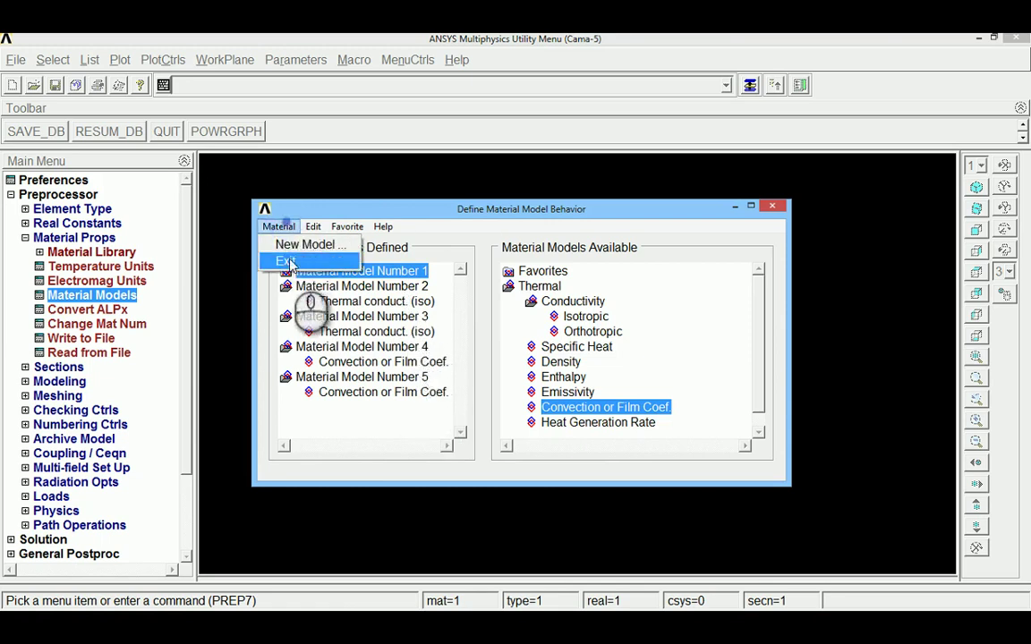
click(285, 261)
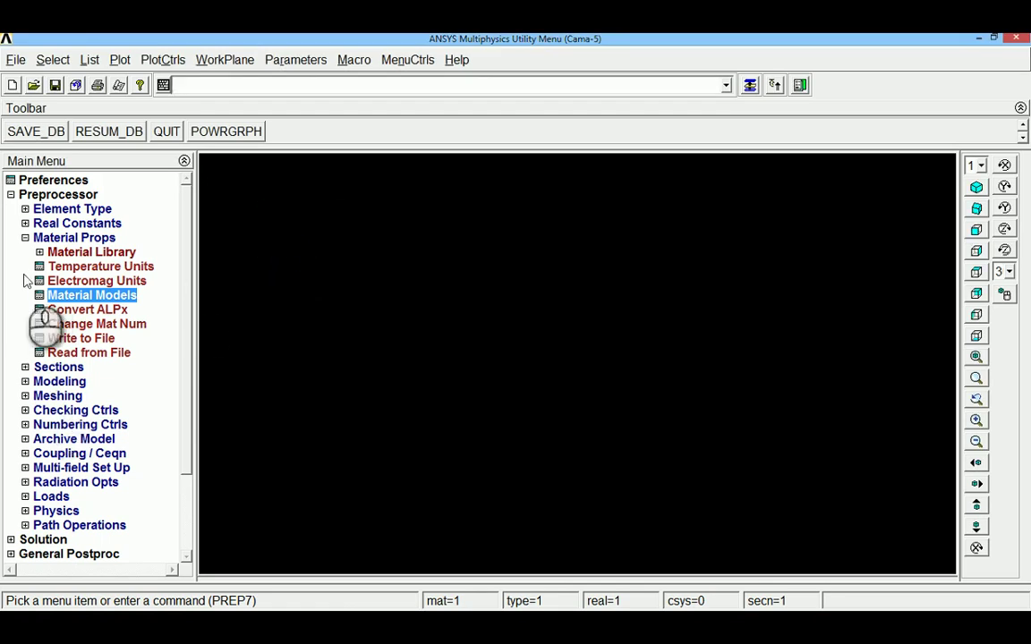
click(25, 237)
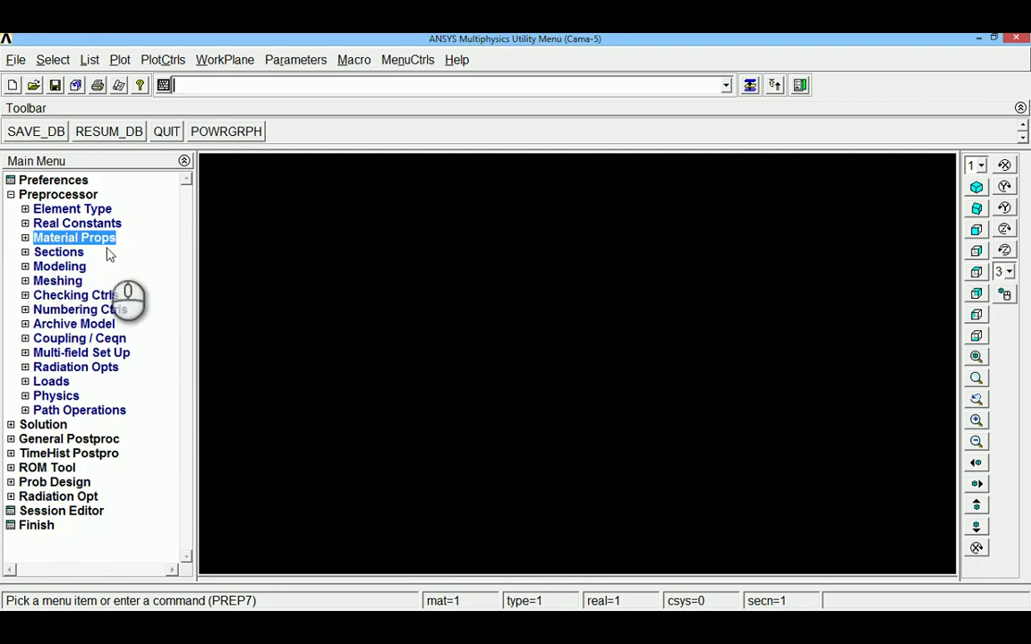
Step: Create the first keypoint in the active coordinate system, clearing the X value and leaving the keypoint number and location blank
click(40, 267)
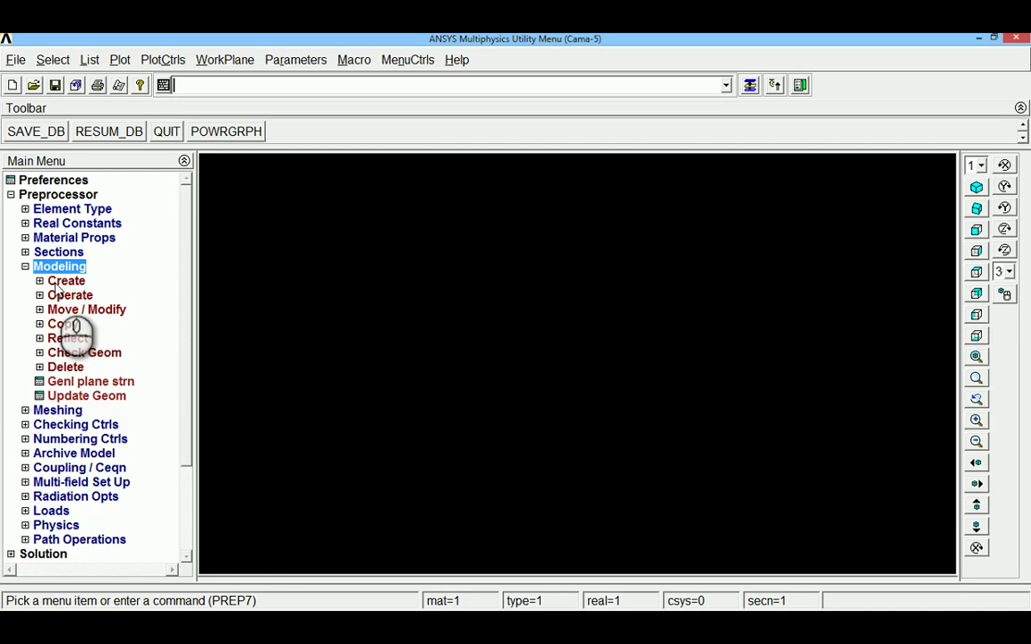
click(58, 283)
click(79, 297)
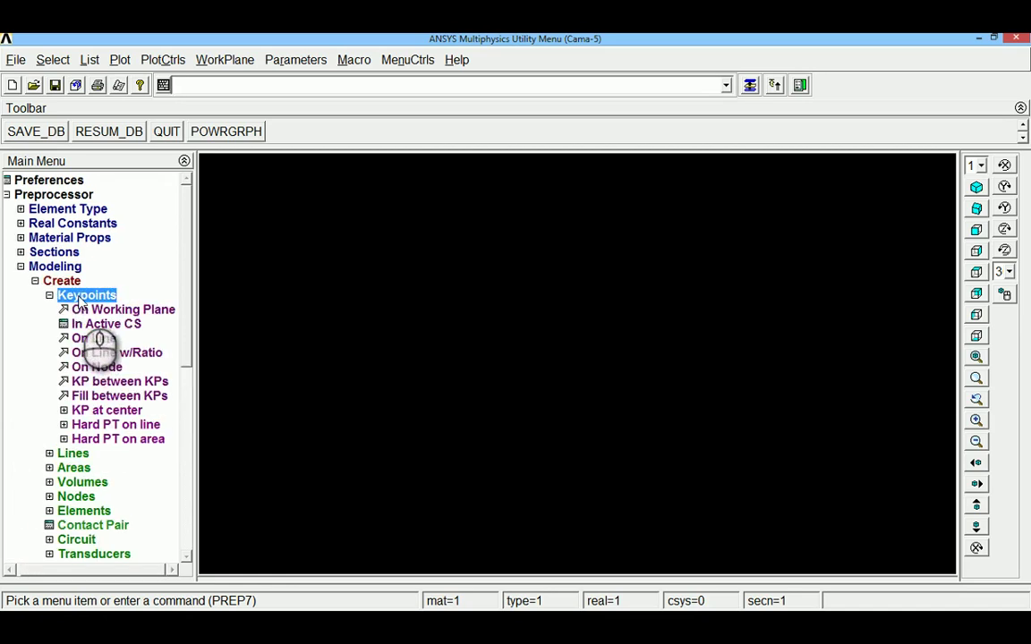
click(96, 326)
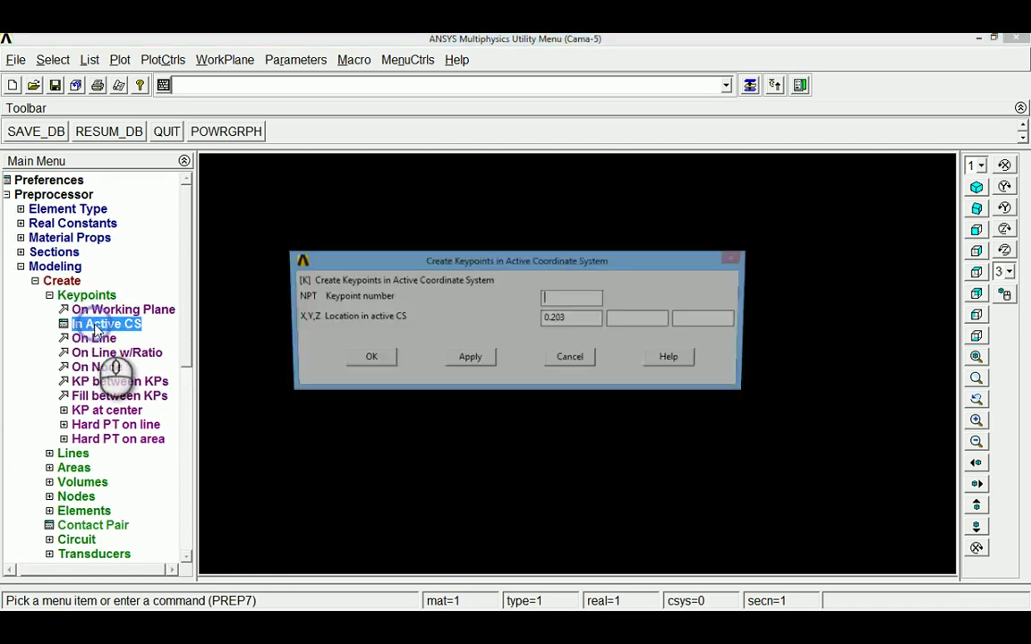
drag(577, 318, 534, 327)
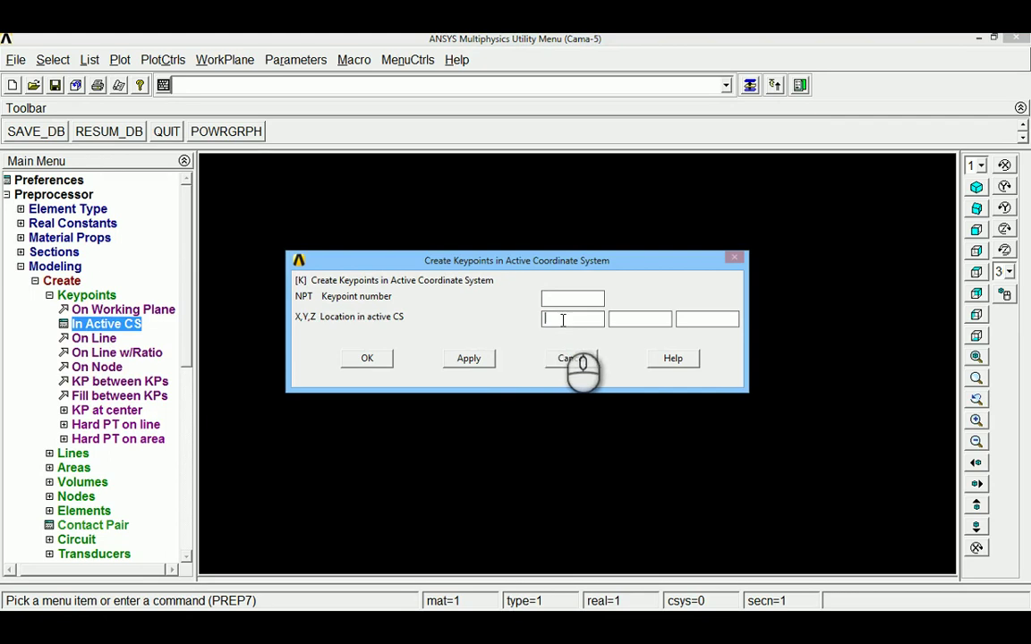
click(468, 359)
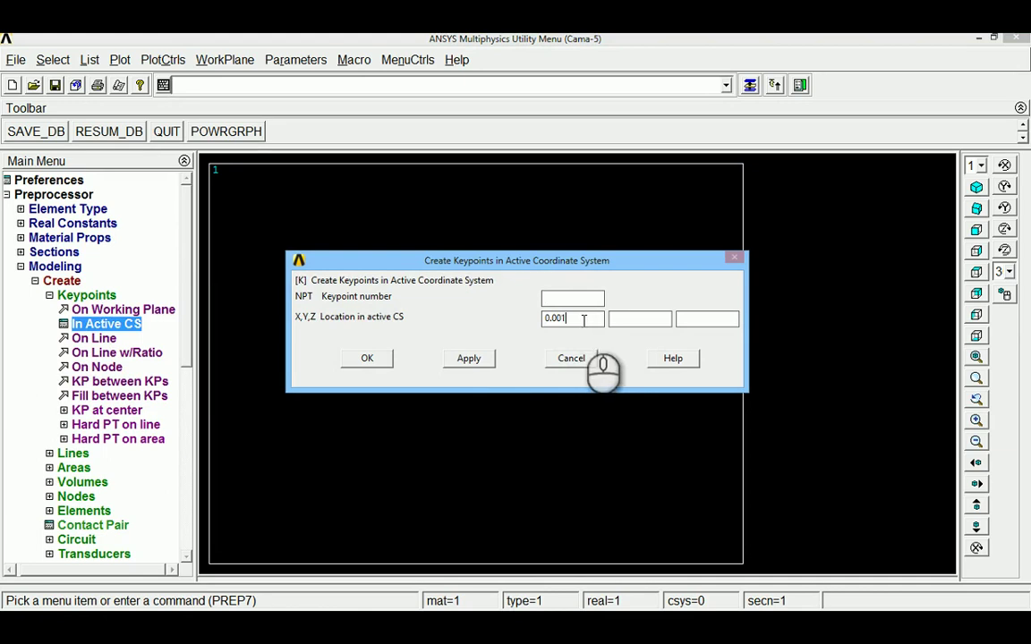
Step: Create three keypoints in the active coordinate system at X locations 0.001, 0.101 and 0.102
click(469, 359)
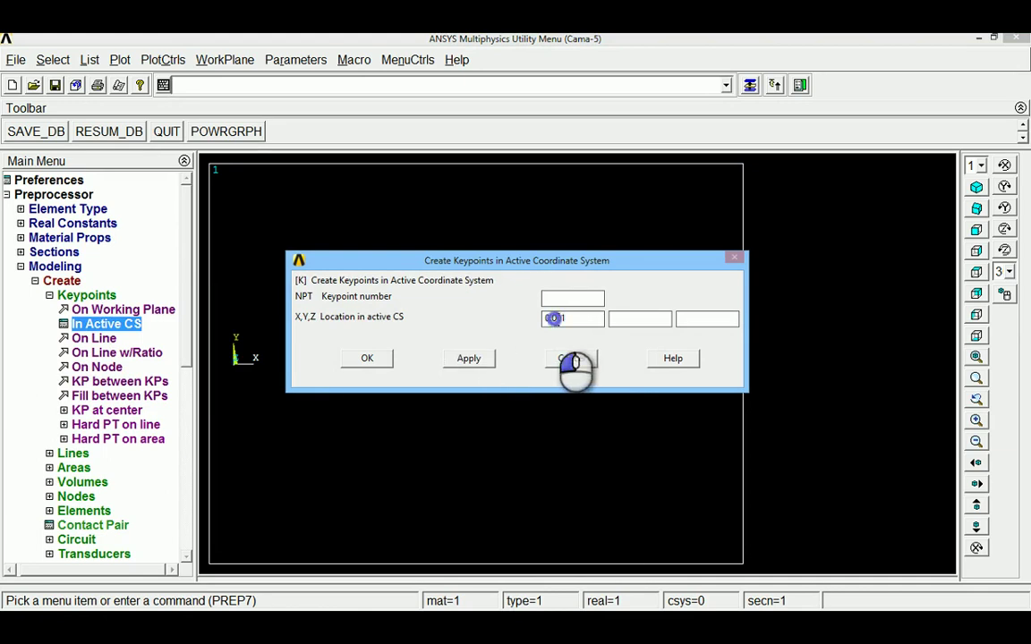
click(554, 318)
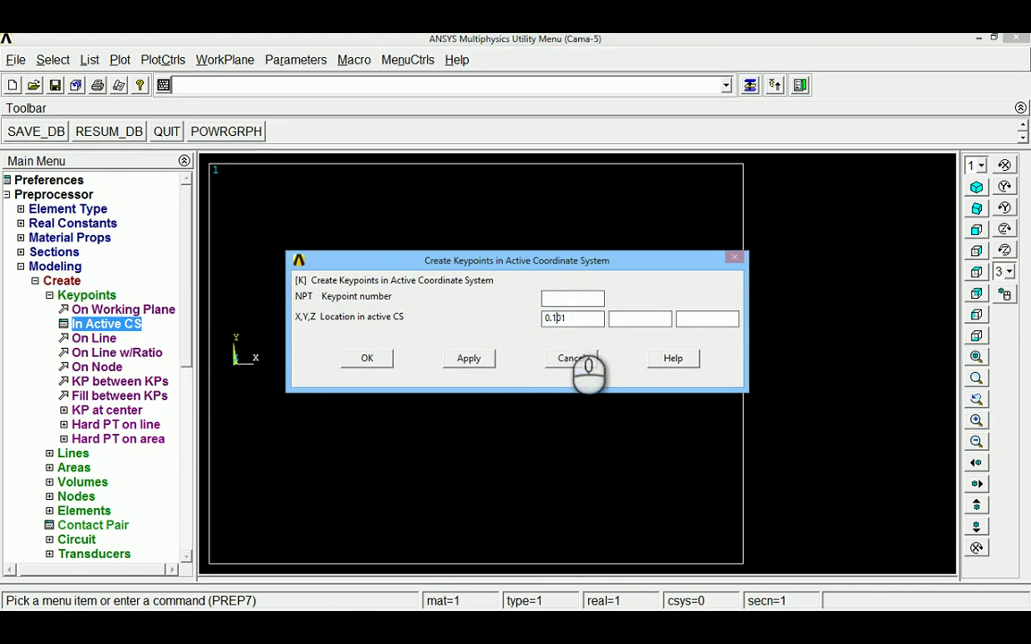
click(471, 359)
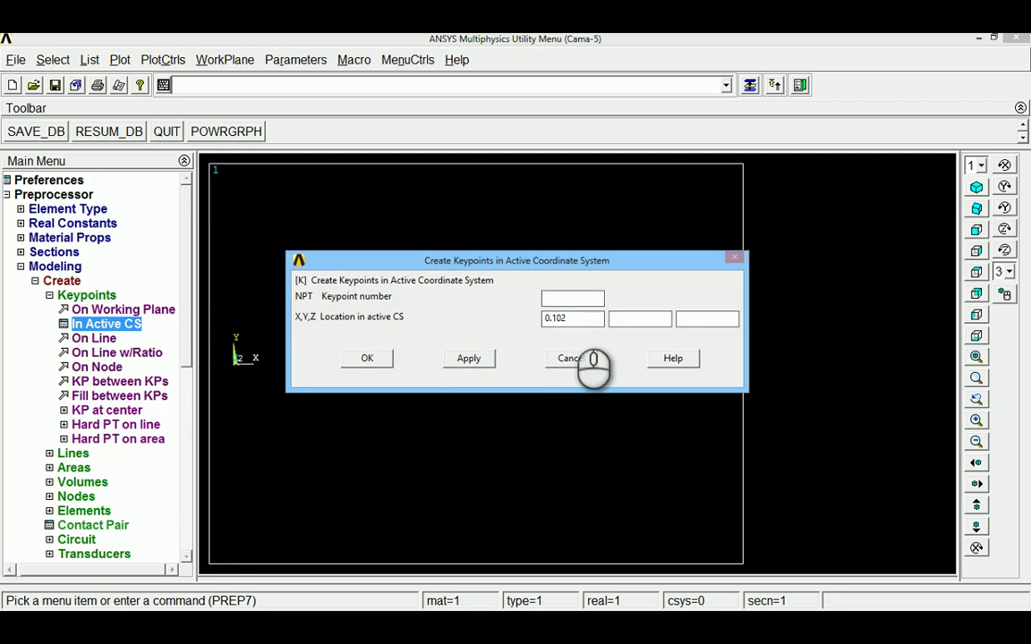
click(467, 357)
Step: Create the last two keypoints at X locations 0.202 and 0.203 and finish keypoint creation
click(555, 317)
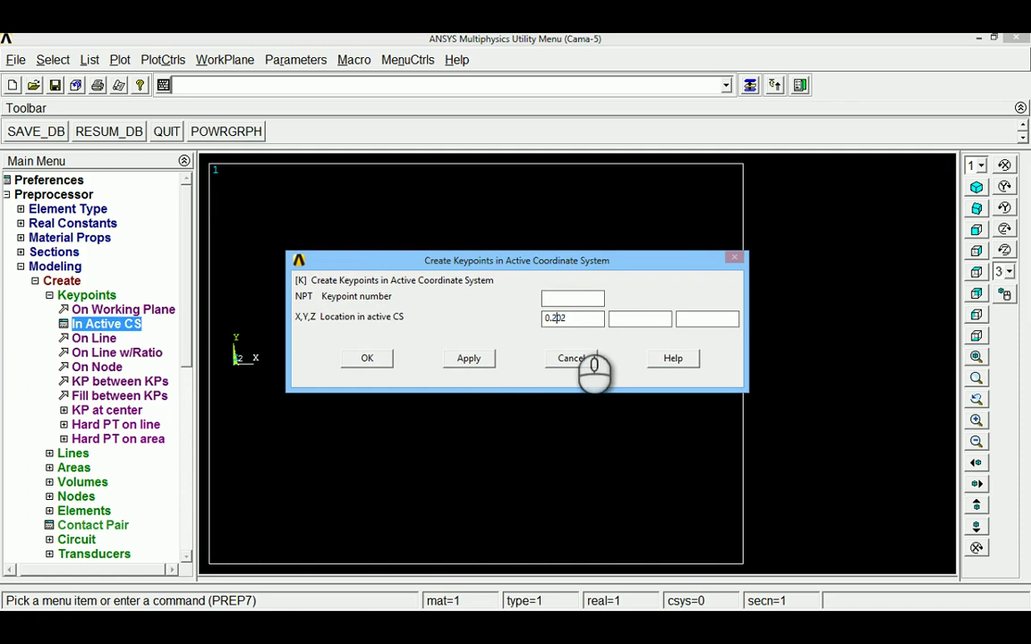
text(2)
click(469, 359)
click(574, 319)
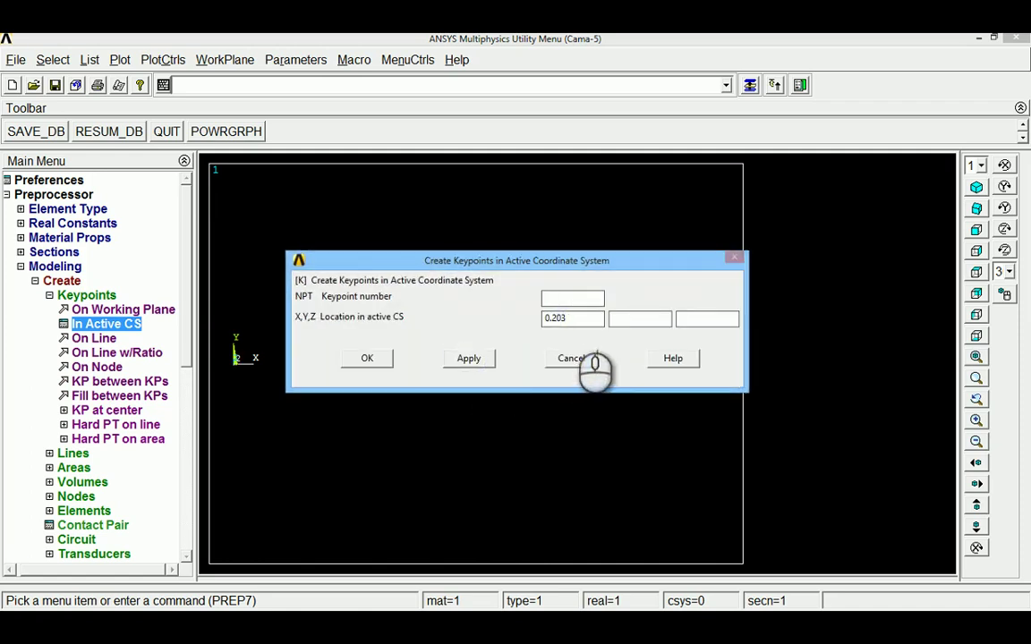
click(367, 359)
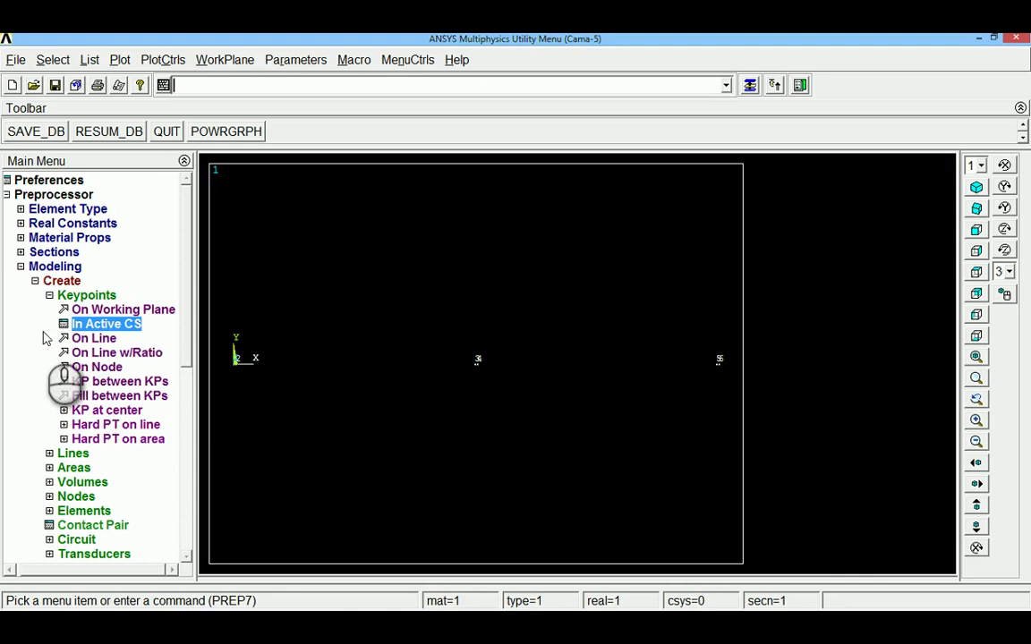
Step: Create straight lines joining each pair of consecutive keypoints along the X axis, from the first keypoint to the last
click(49, 294)
click(55, 311)
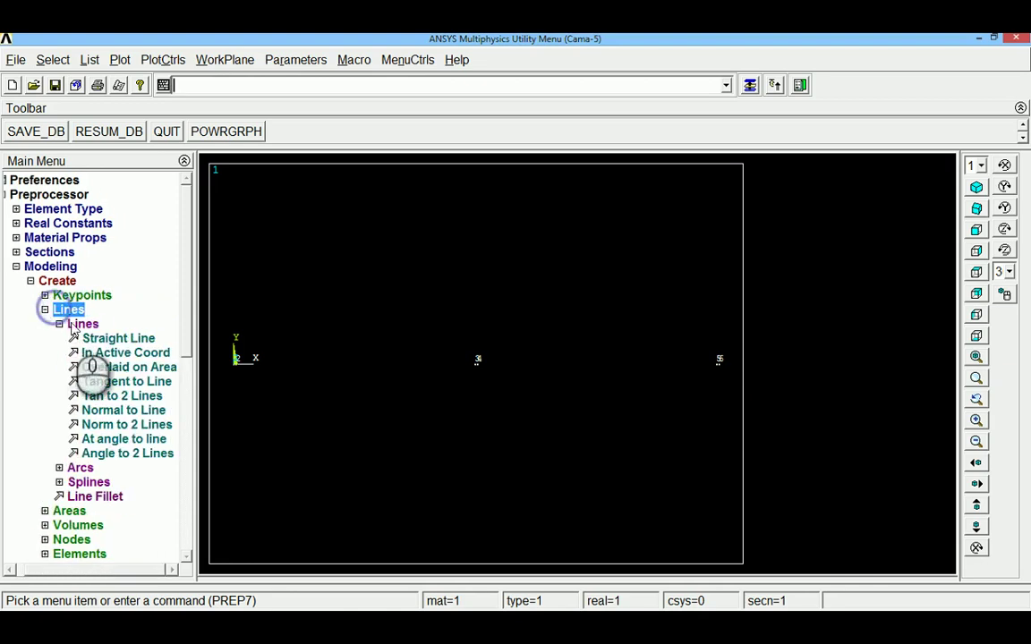
click(89, 338)
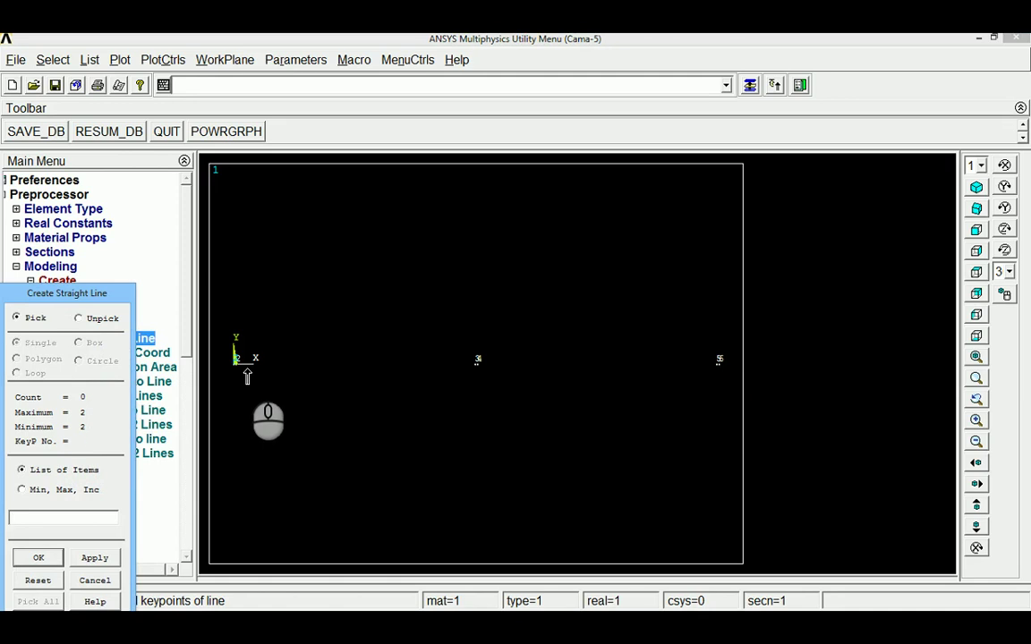
click(241, 367)
click(470, 374)
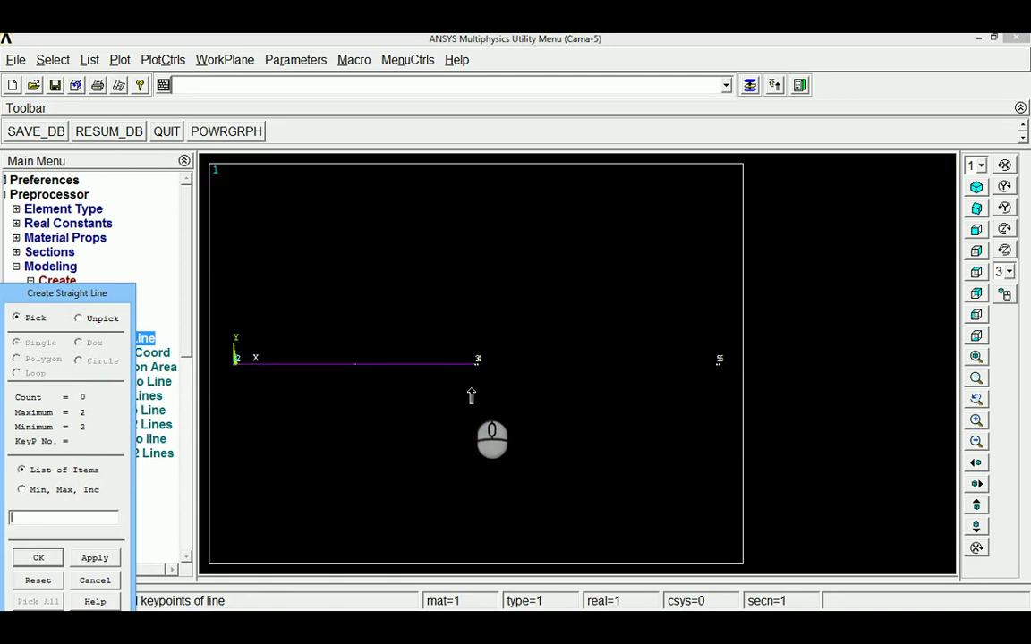
click(491, 373)
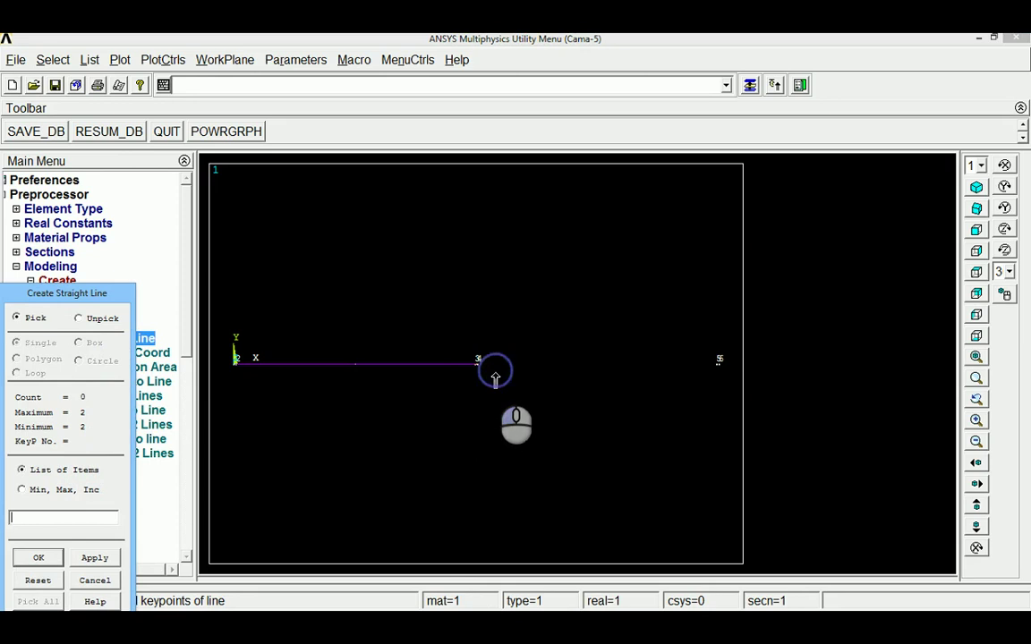
click(716, 367)
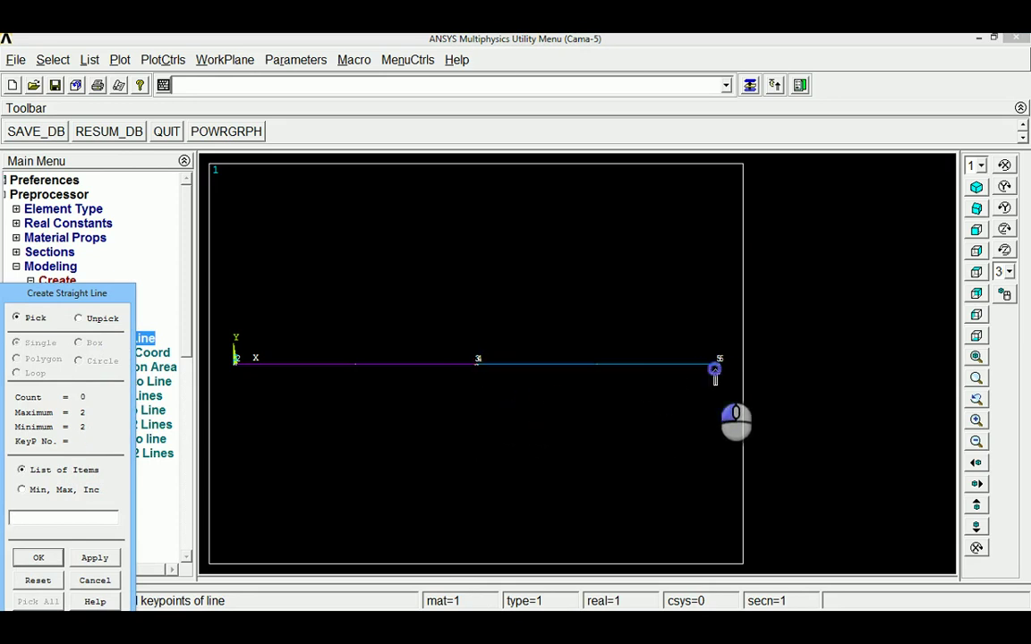
click(38, 557)
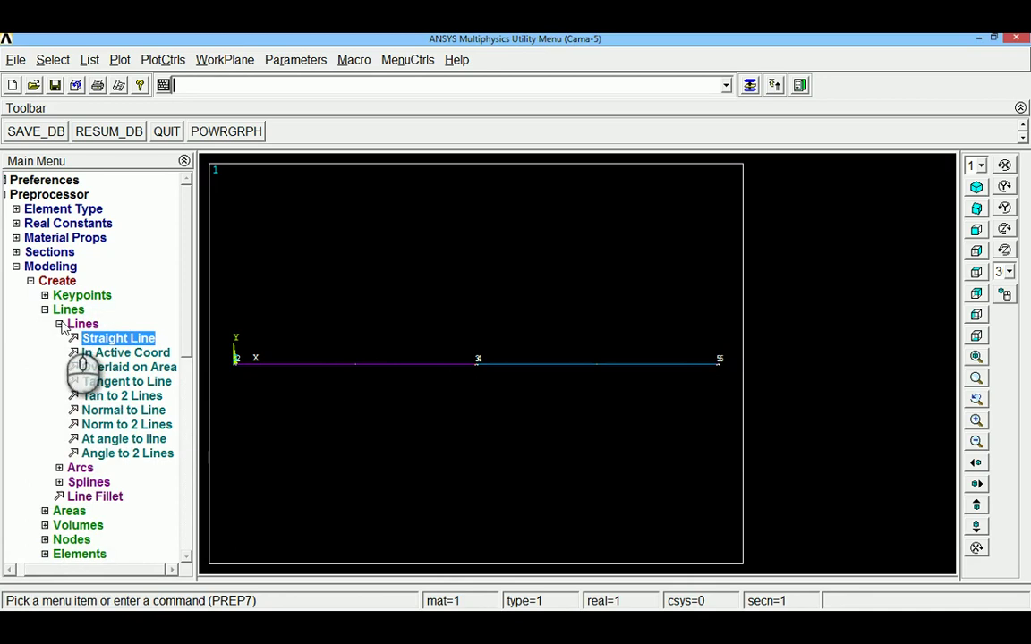
Step: Assign mesh attributes to line 1, the short line at the origin: material number 4, real constant set 1 and element type 2 LINK34
click(59, 324)
click(53, 309)
click(40, 281)
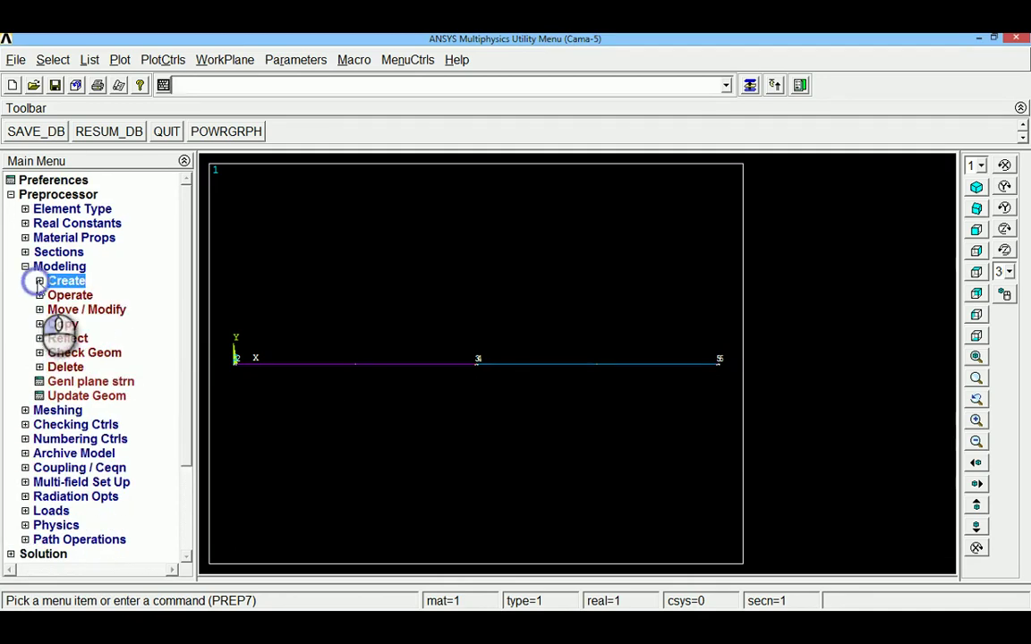
click(26, 266)
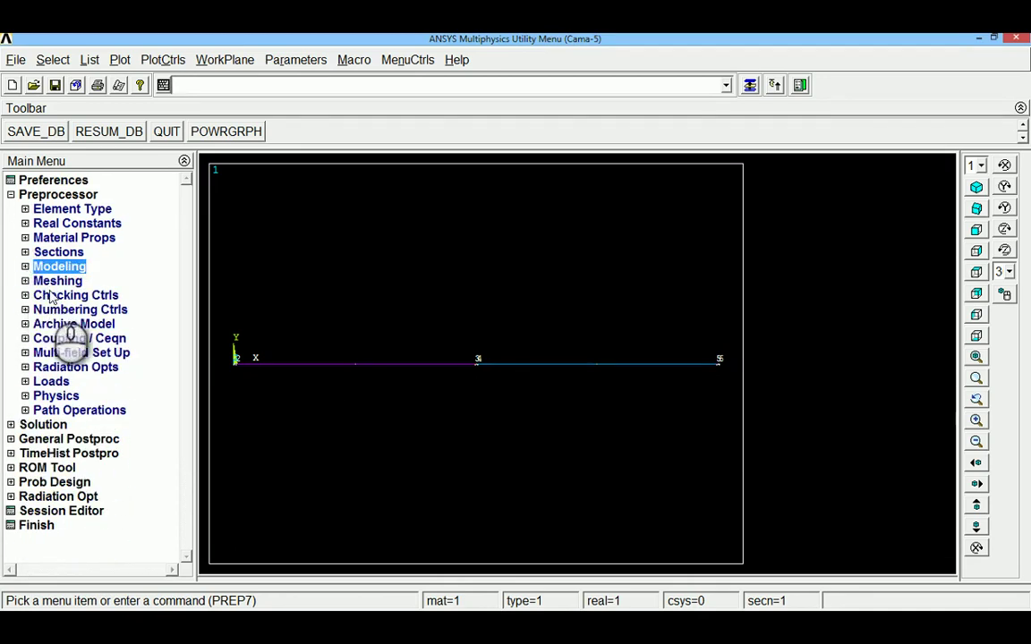
click(25, 281)
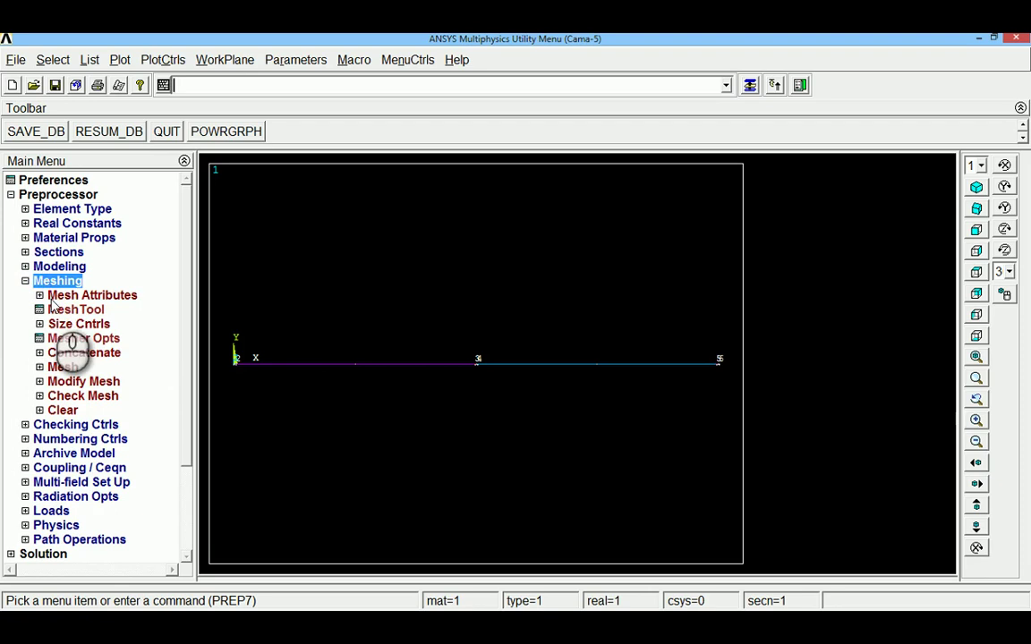
click(51, 296)
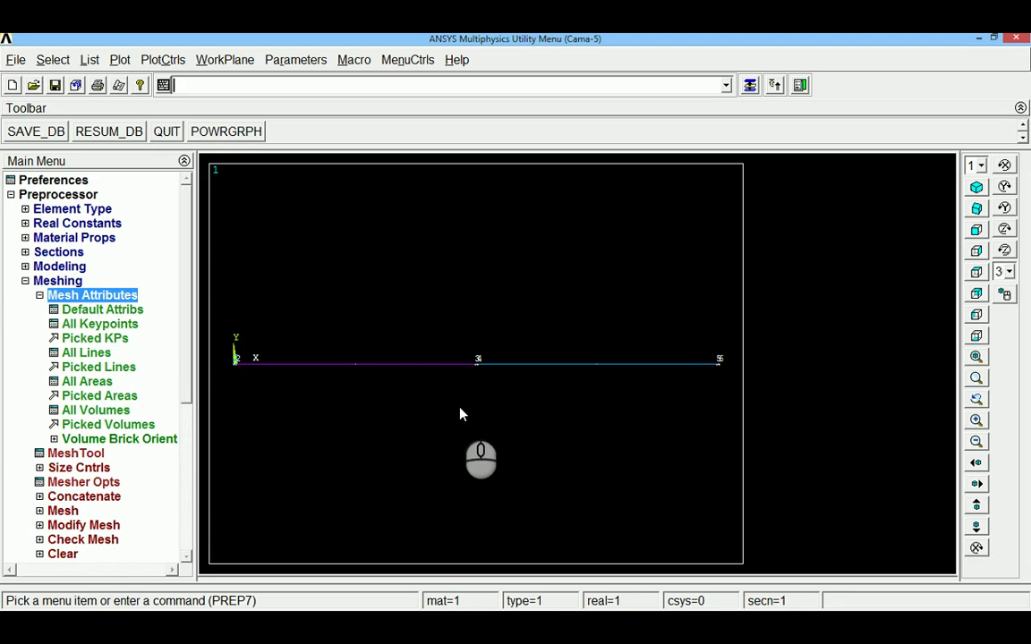
click(90, 369)
click(236, 370)
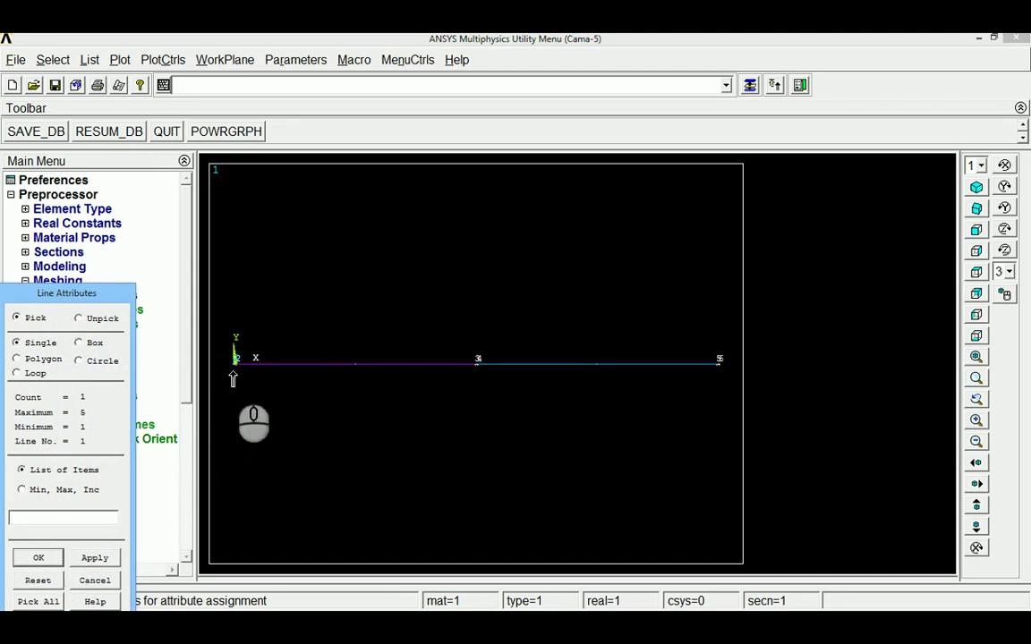
click(40, 558)
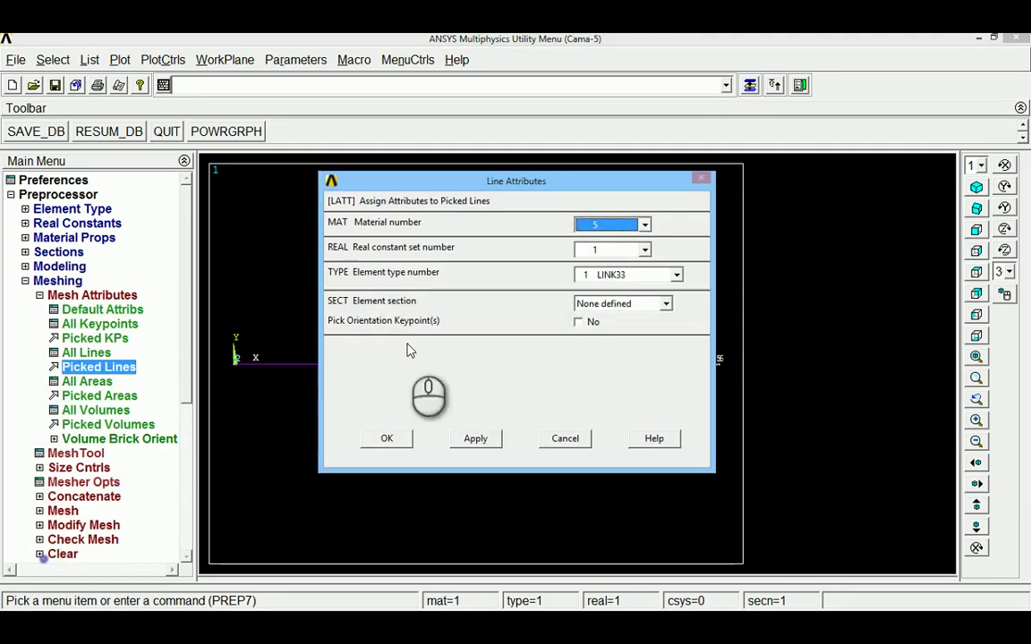
click(624, 226)
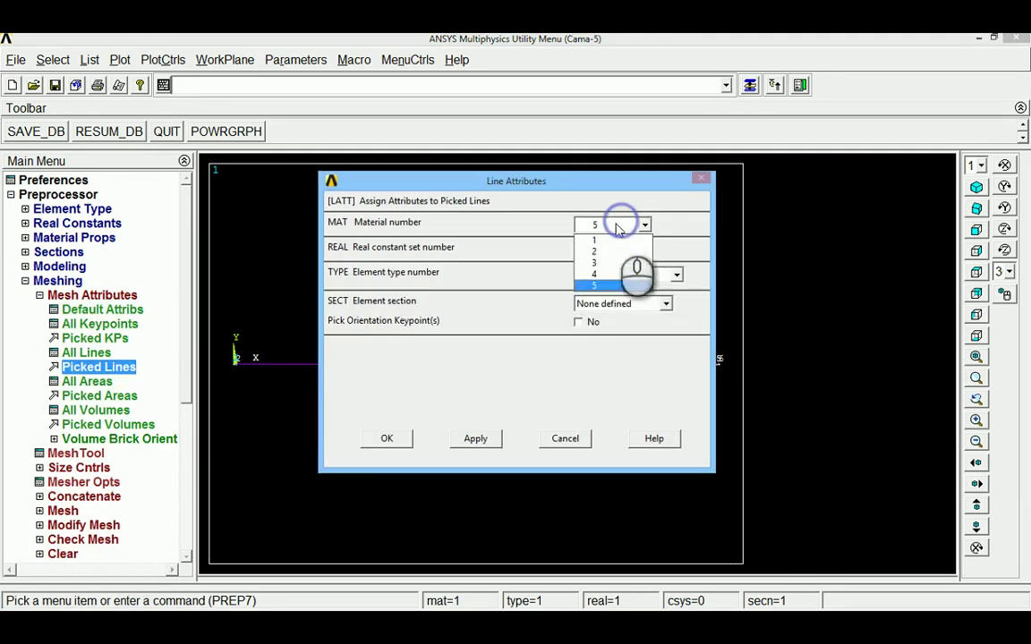
click(605, 277)
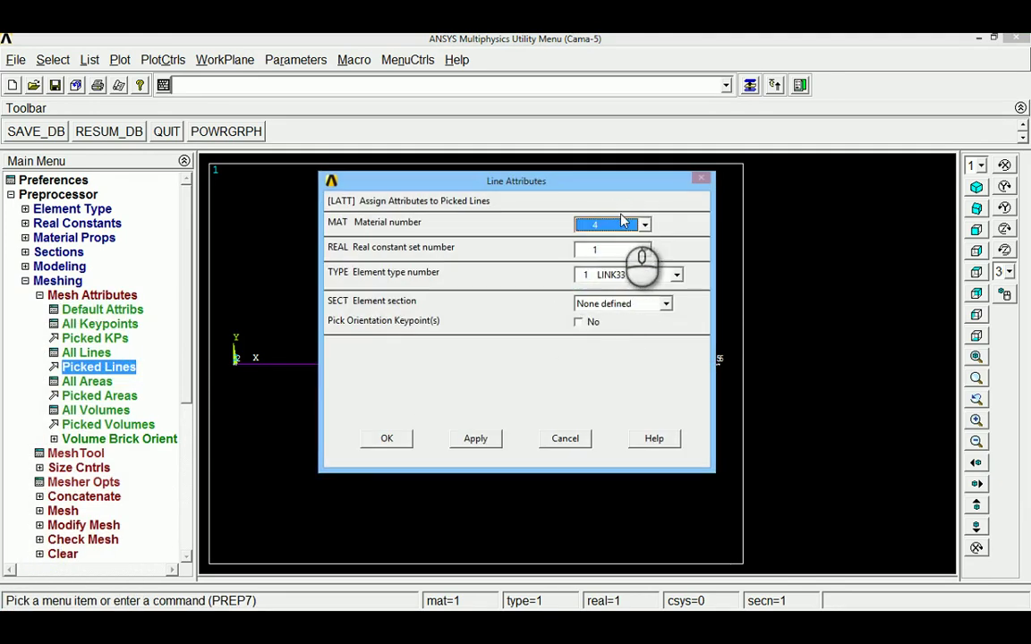
click(607, 261)
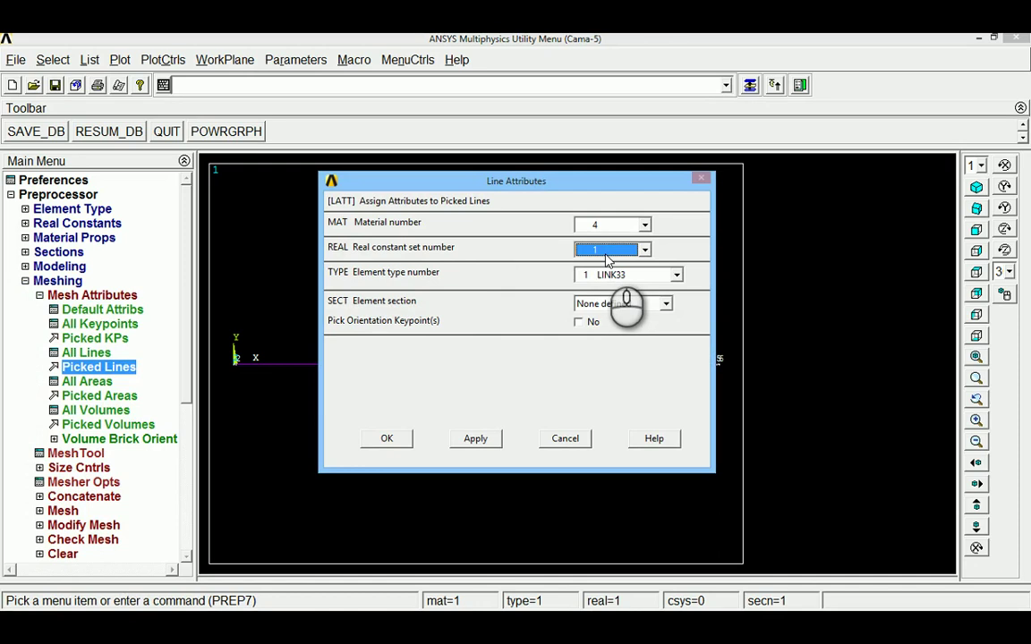
click(646, 275)
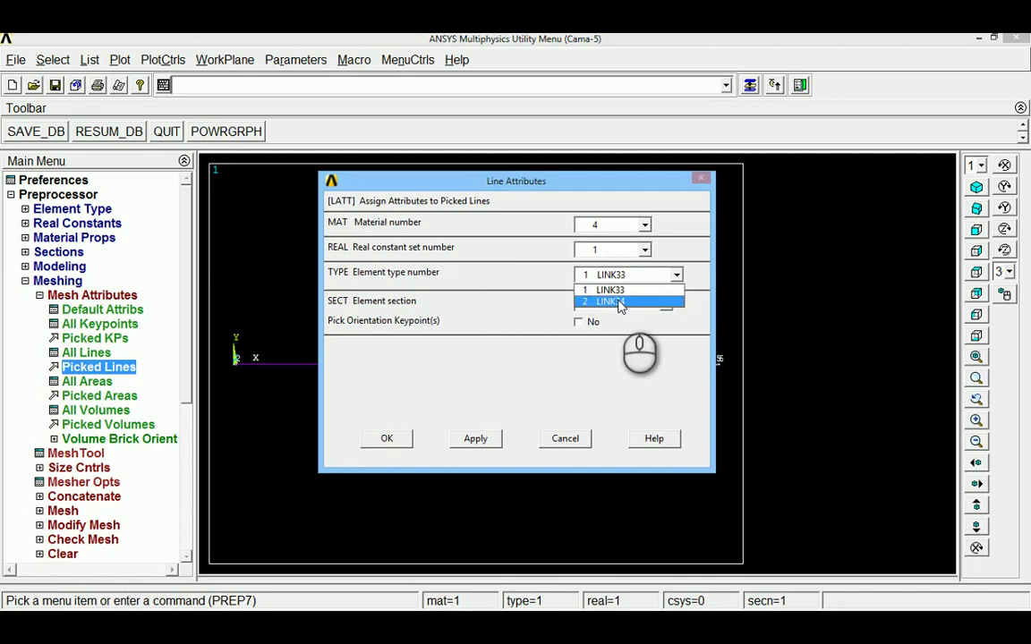
click(619, 303)
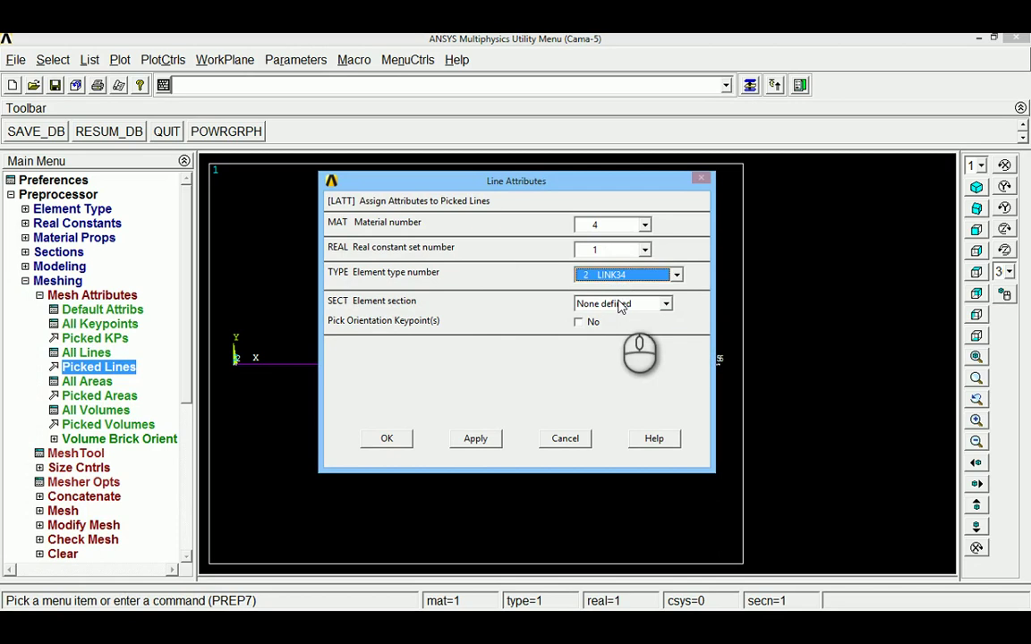
click(474, 437)
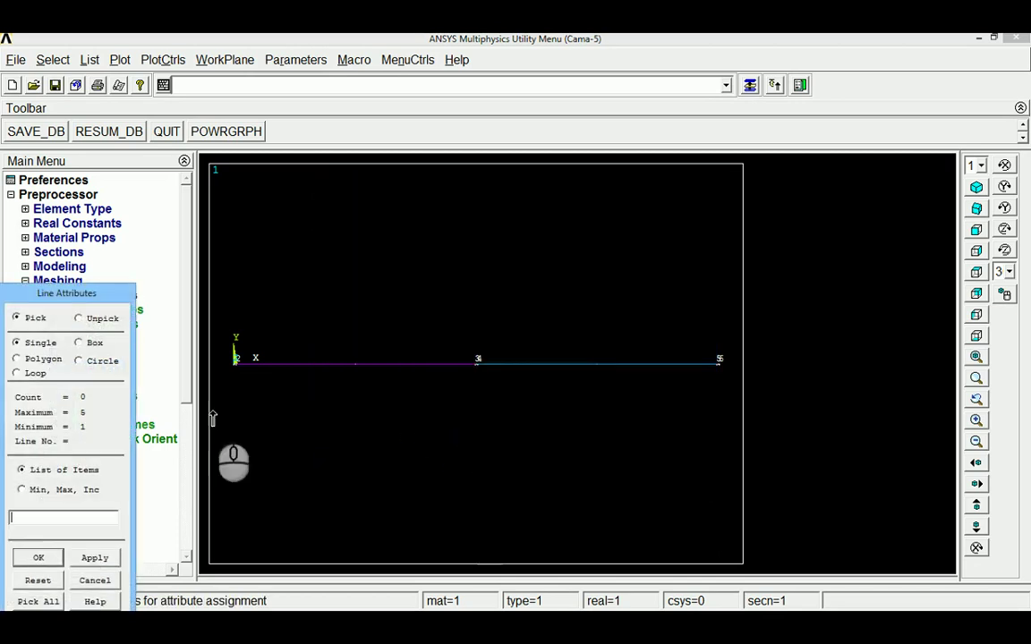
Step: Assign mesh attributes to line 2, the long line between keypoints 2 and 3: material number 1, real constant set 1, element type 1 LINK33
click(303, 363)
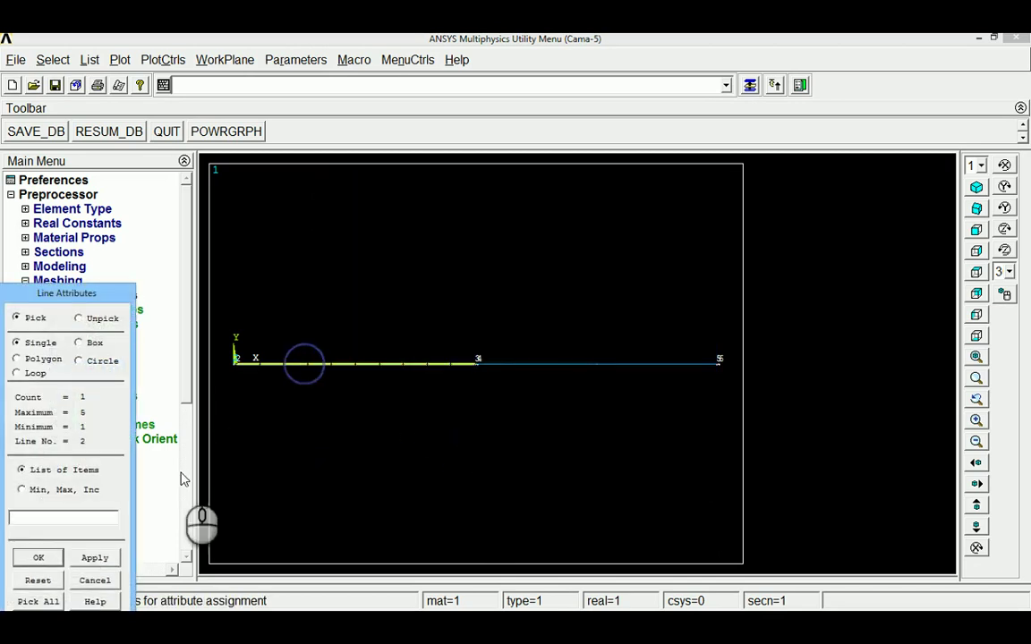
click(39, 558)
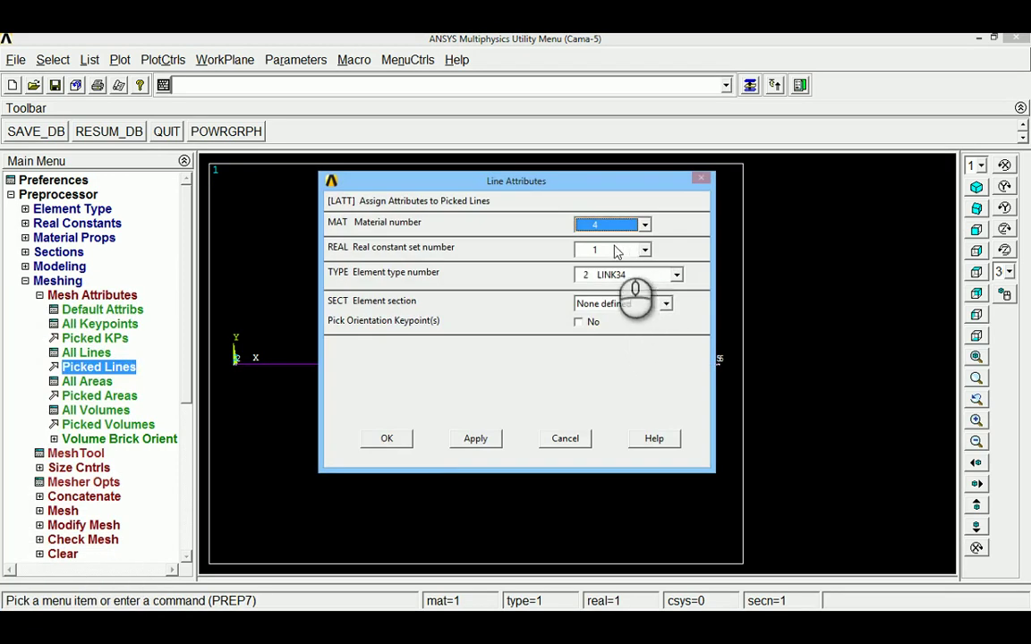
click(604, 225)
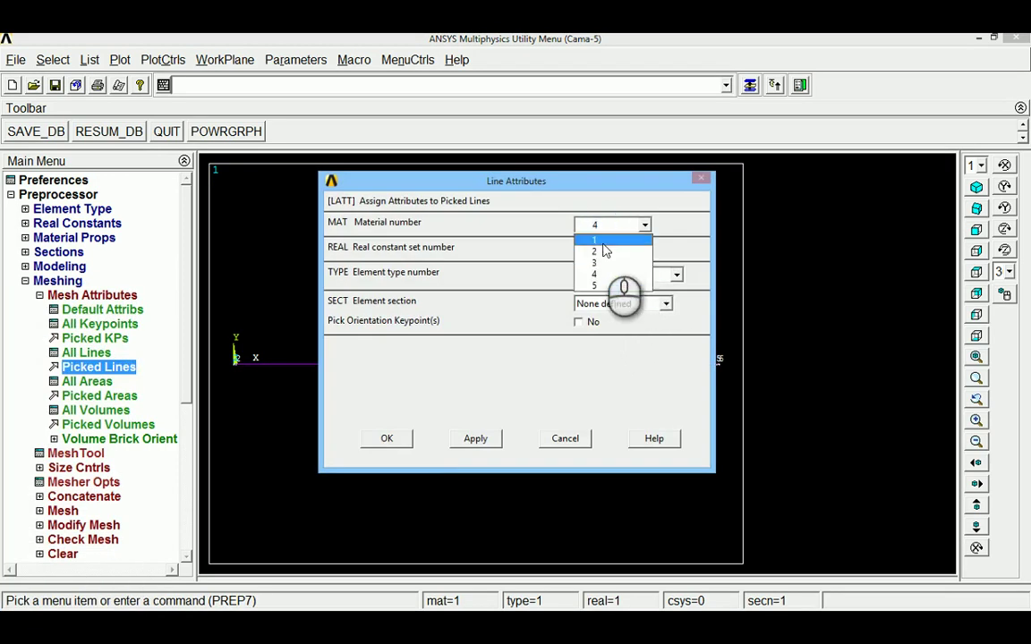
click(601, 238)
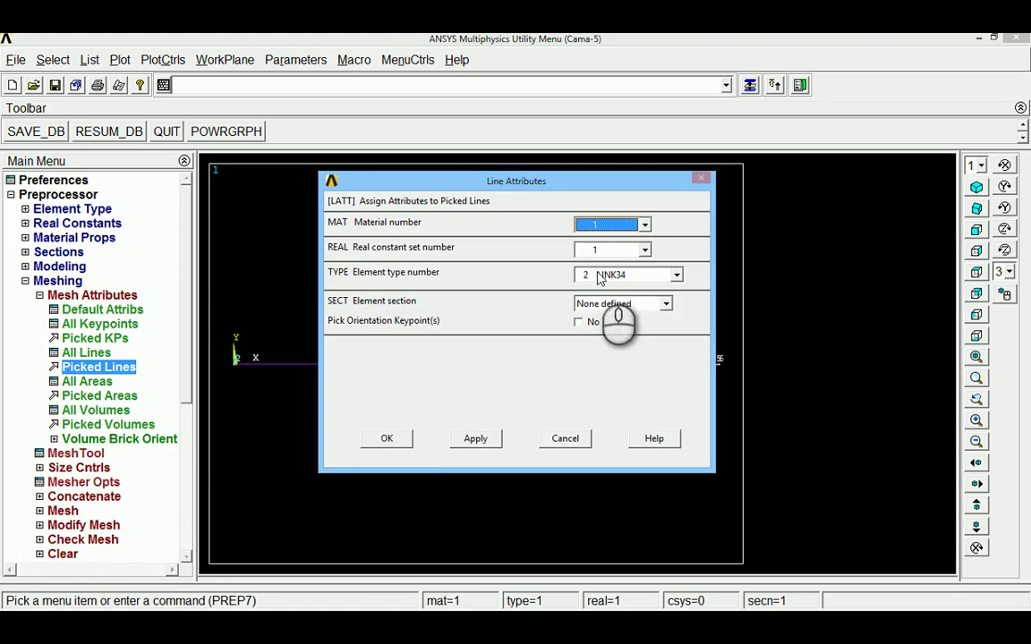
click(611, 275)
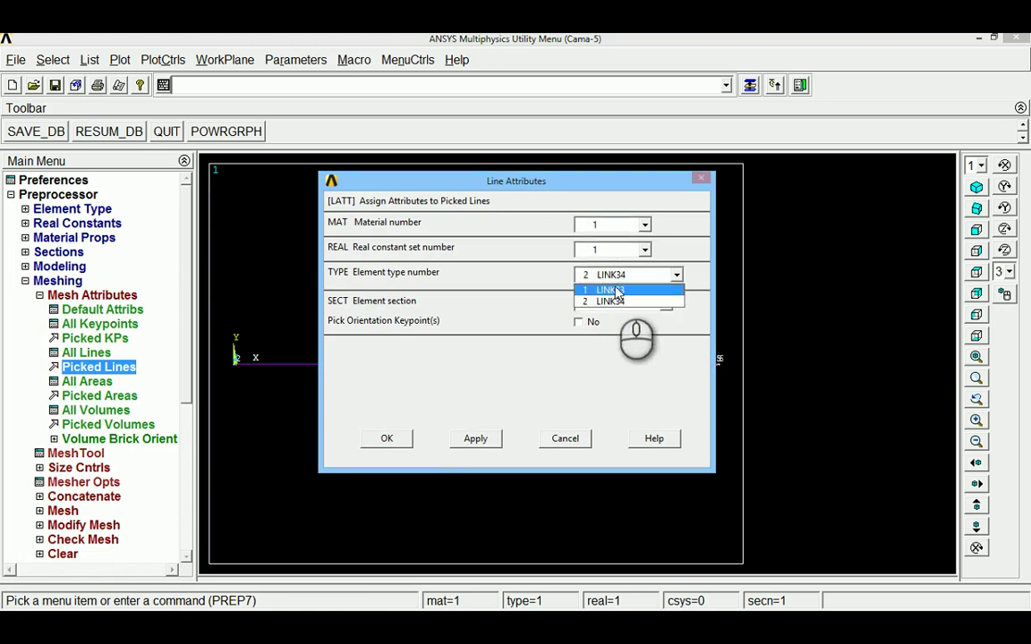
click(619, 291)
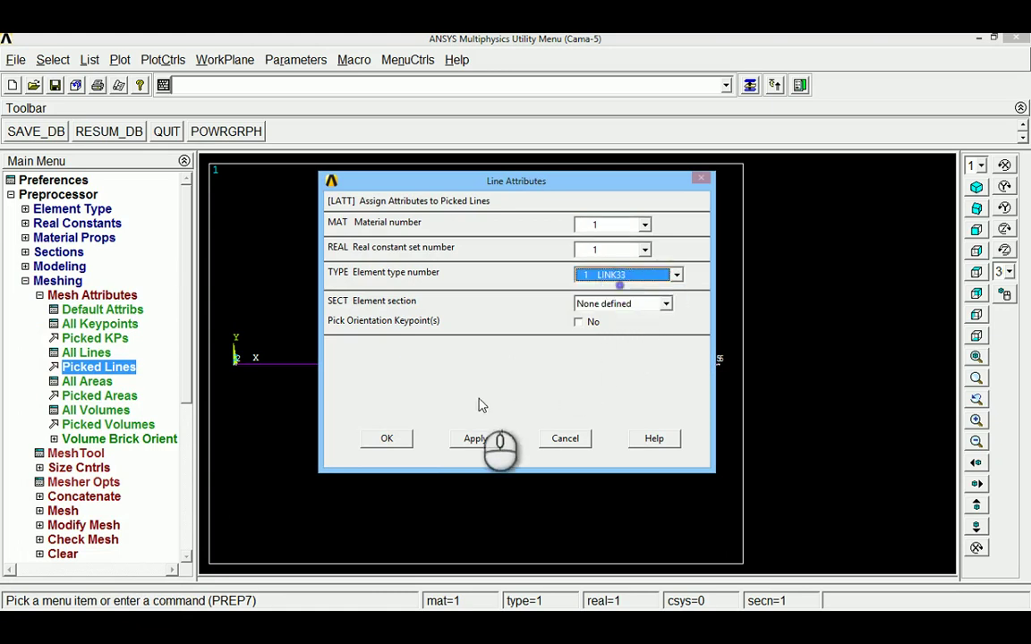
click(472, 438)
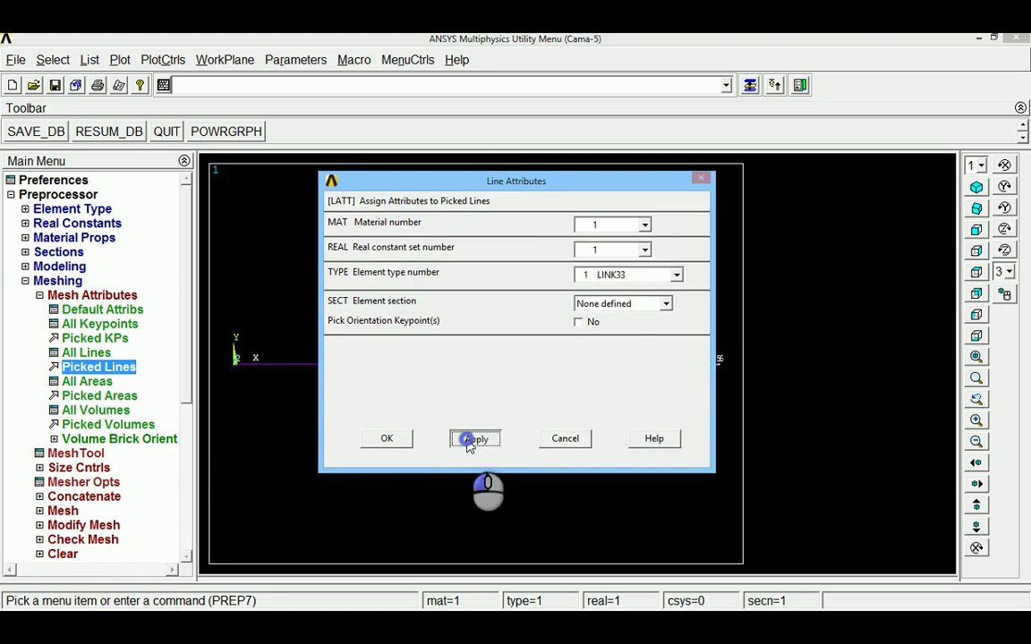
Step: Assign mesh attributes to line 3, the short line at the middle: material number 2, real constant set 1, element type 1 LINK33
click(477, 365)
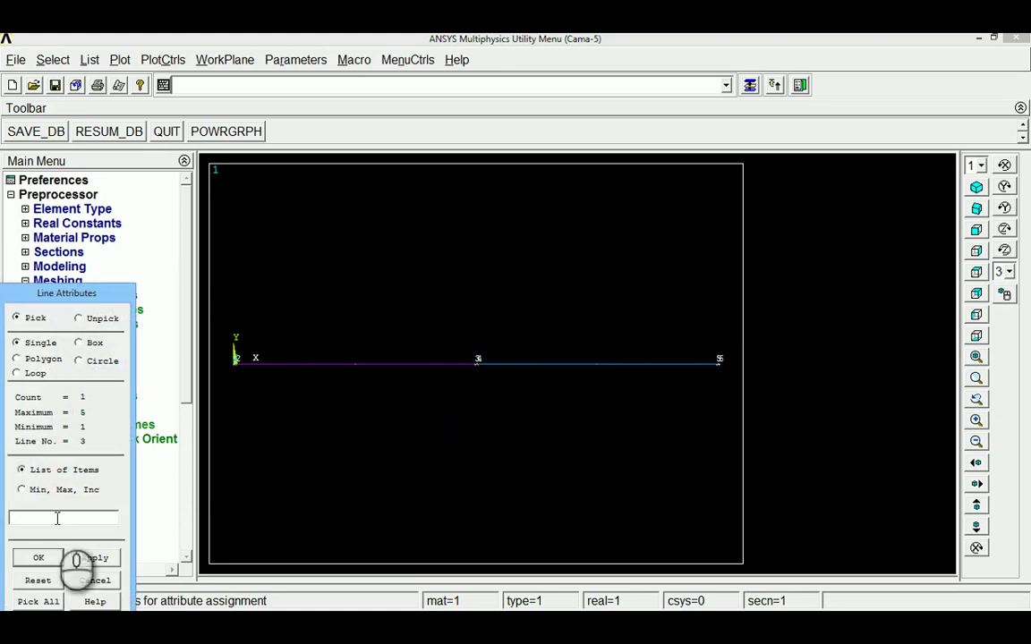
click(40, 557)
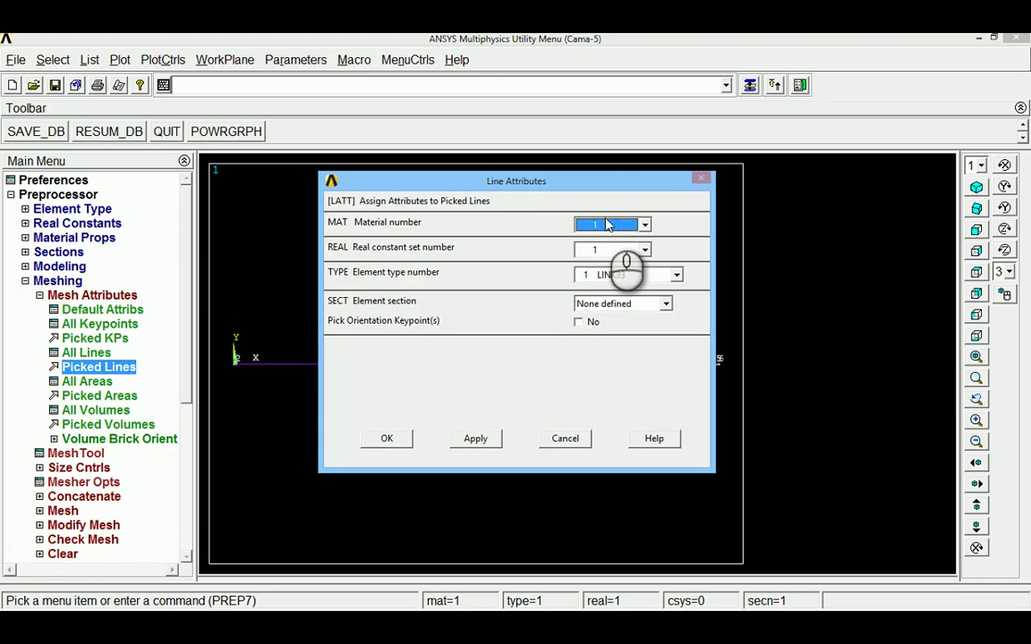
click(604, 227)
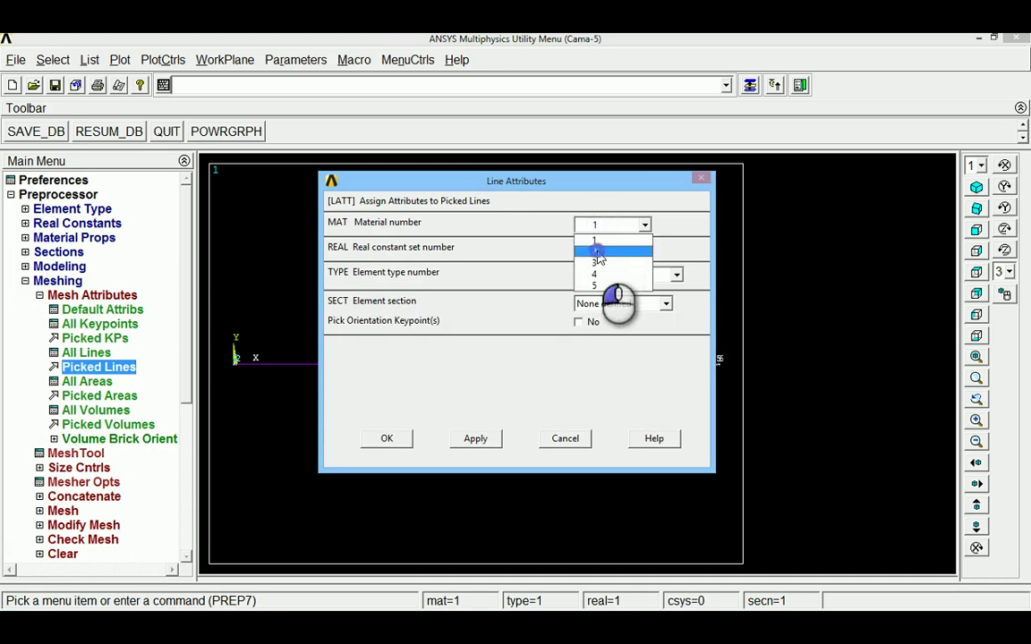
click(598, 254)
click(610, 275)
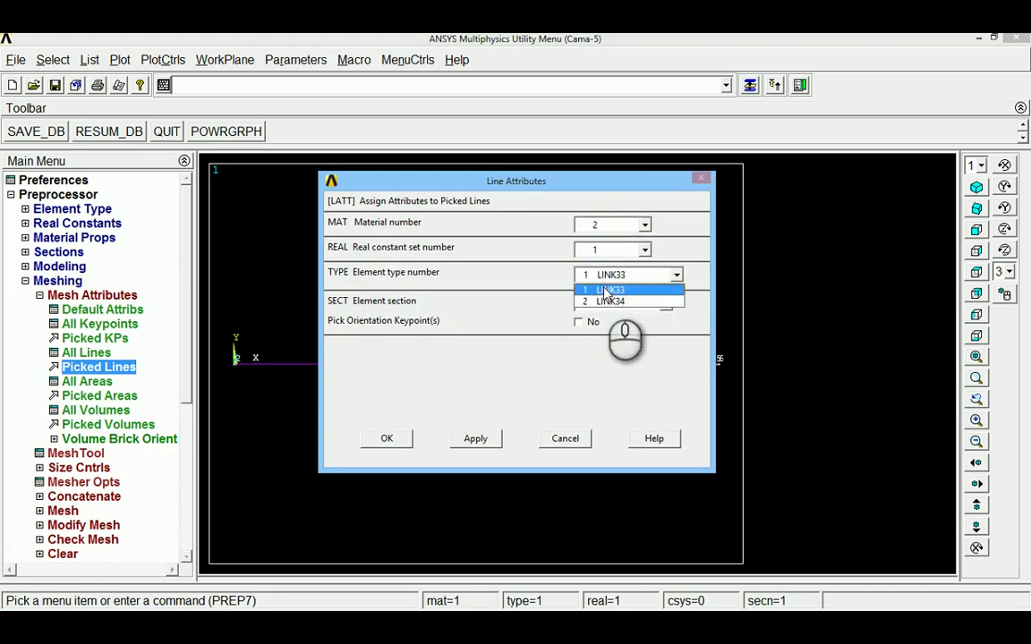
click(606, 292)
click(475, 439)
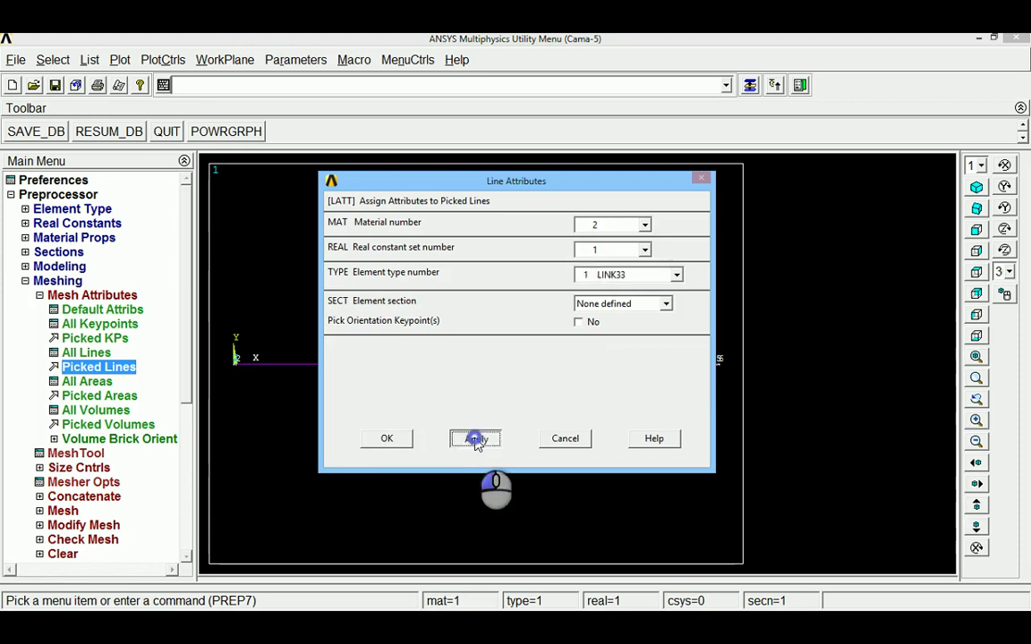
Step: Assign mesh attributes to line 4, the long line between keypoints 4 and 5: material number 3, real constant set 1, element type 1 LINK33
click(556, 366)
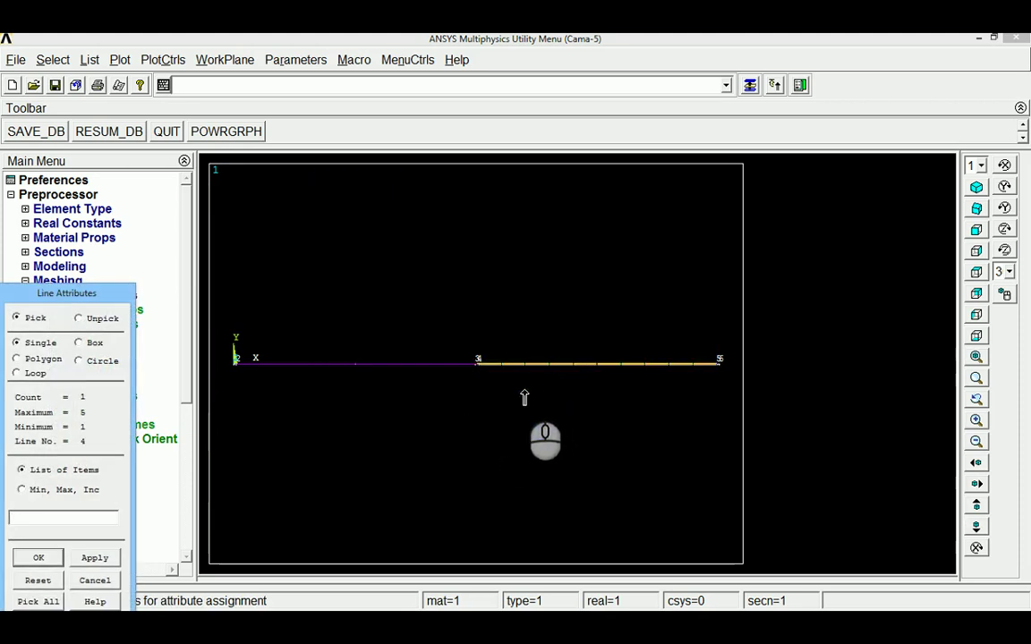
click(39, 558)
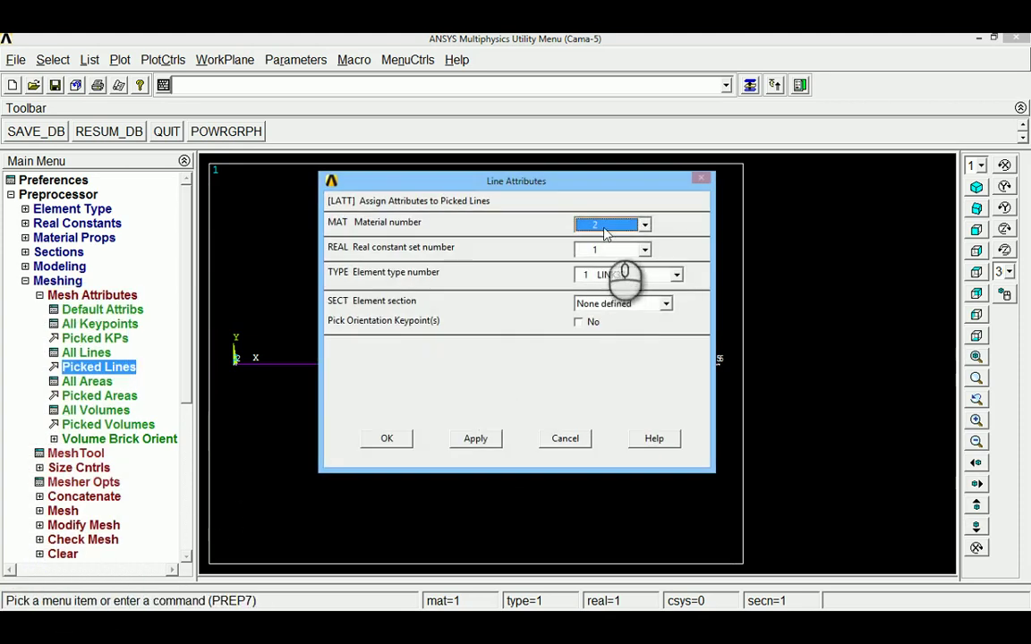
click(602, 224)
click(602, 263)
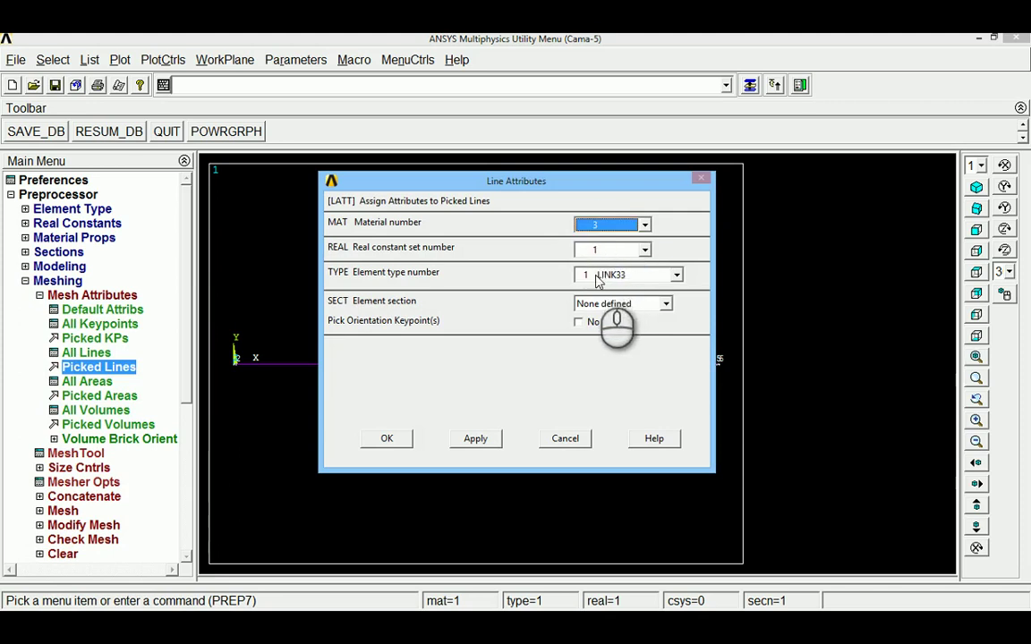
click(603, 275)
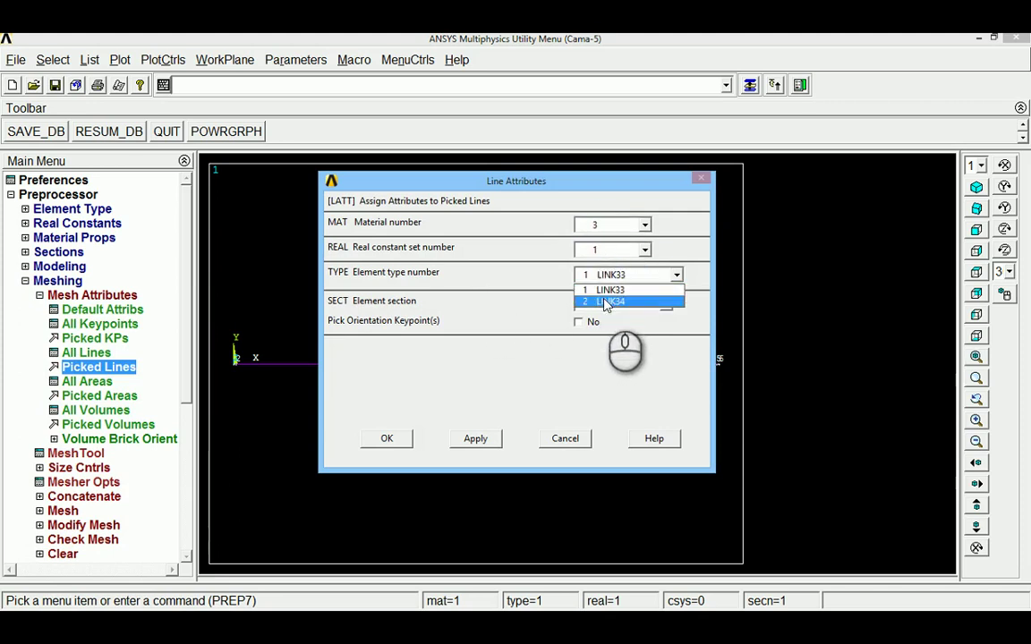
click(610, 291)
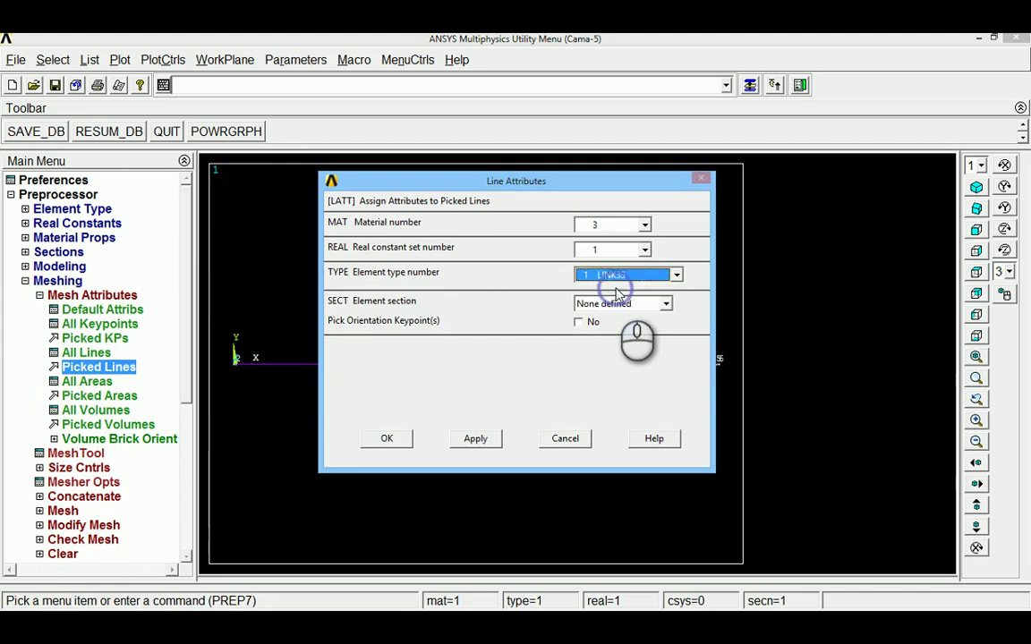
click(475, 440)
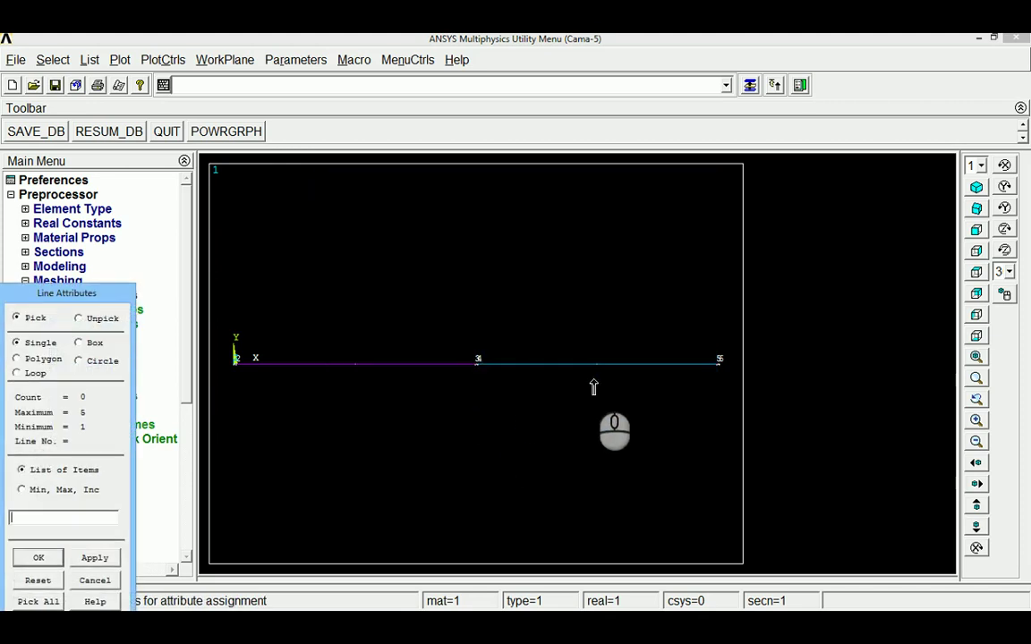
Step: Assign mesh attributes to line 5, the short line at the far end: material number 5, real constant set 1, element type 2 LINK34
click(715, 366)
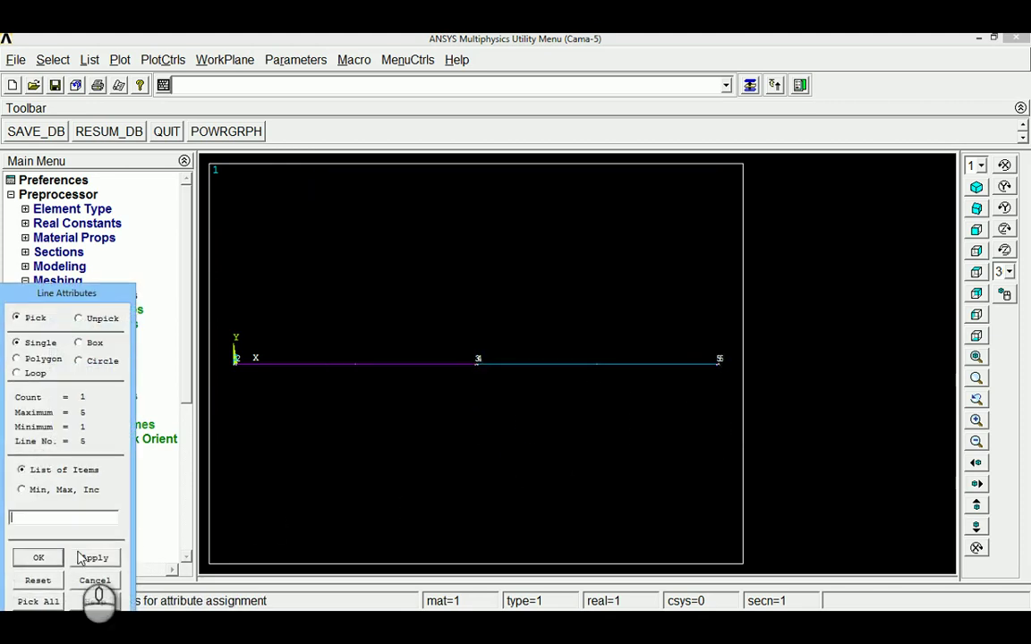
click(41, 559)
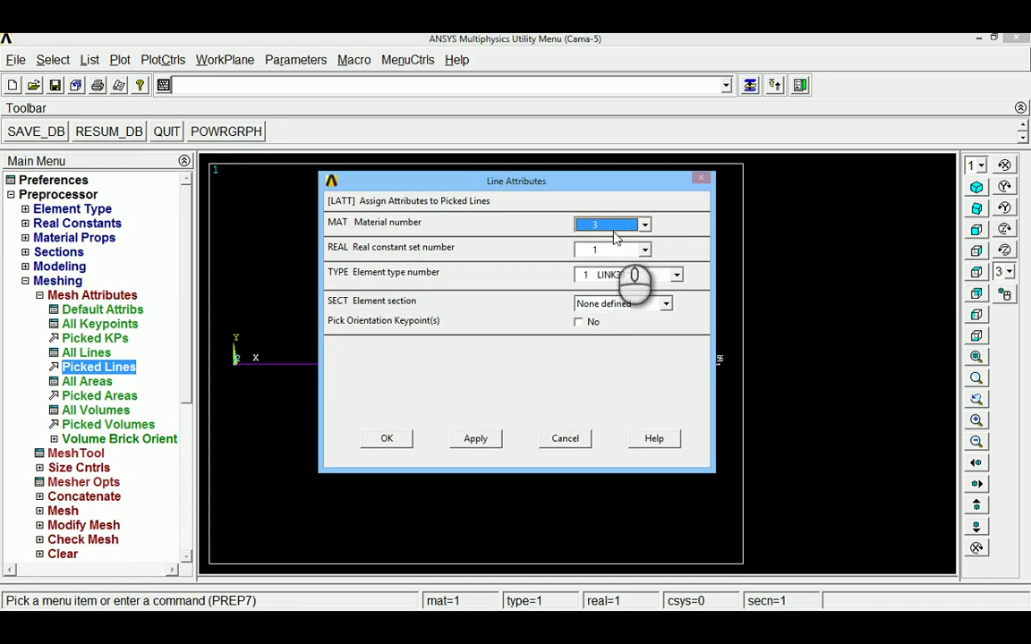
click(618, 225)
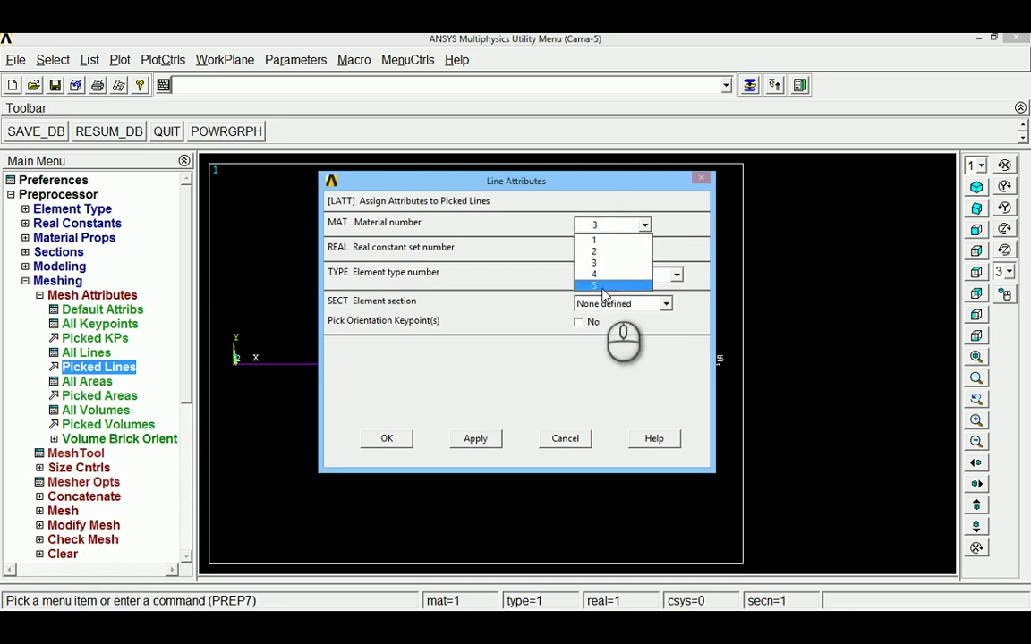
click(605, 287)
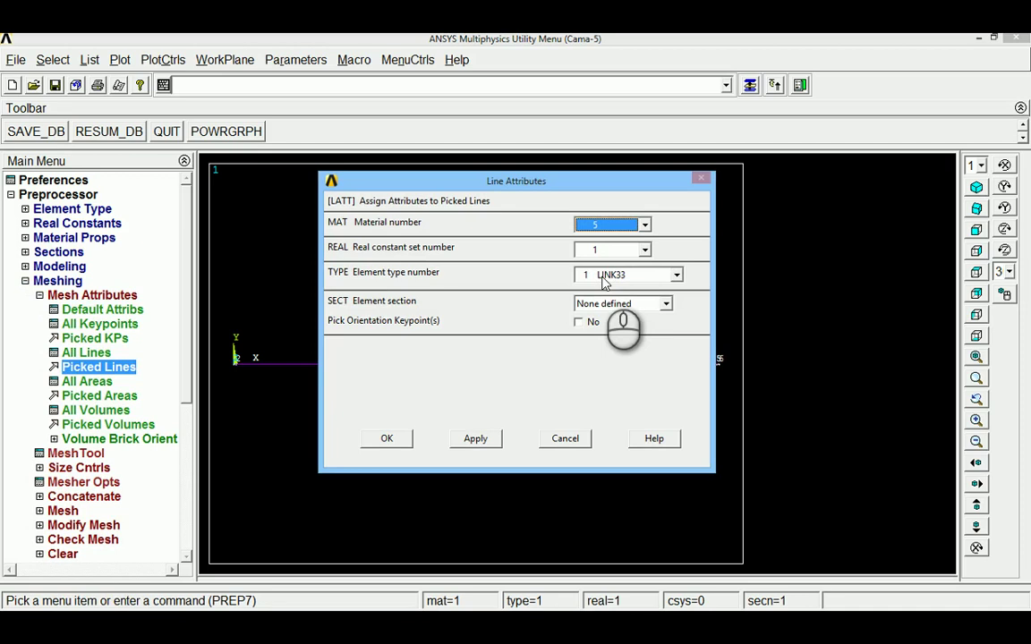
click(612, 277)
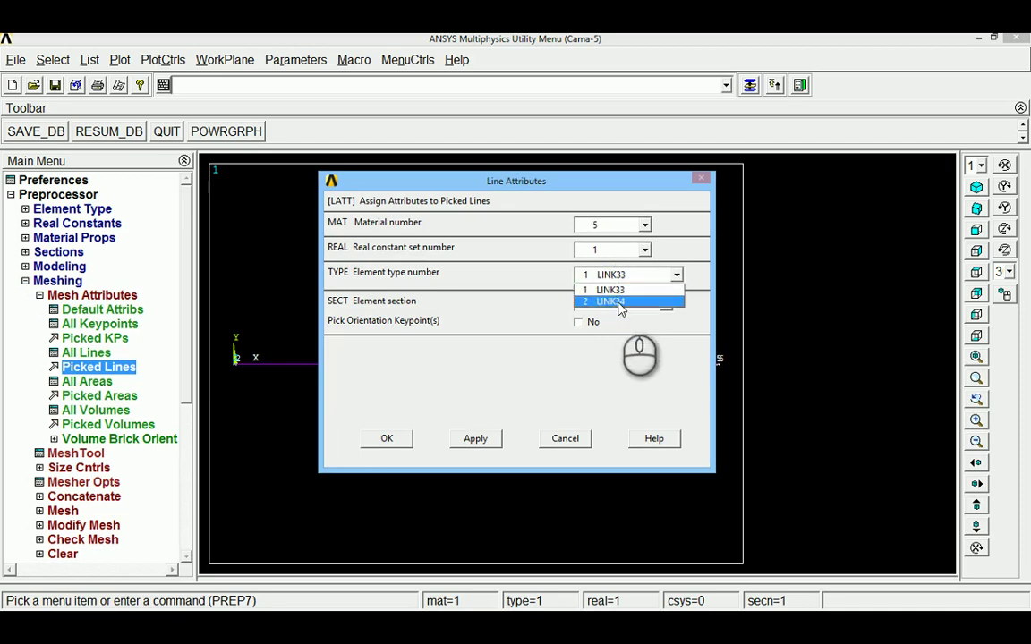
click(620, 305)
click(390, 438)
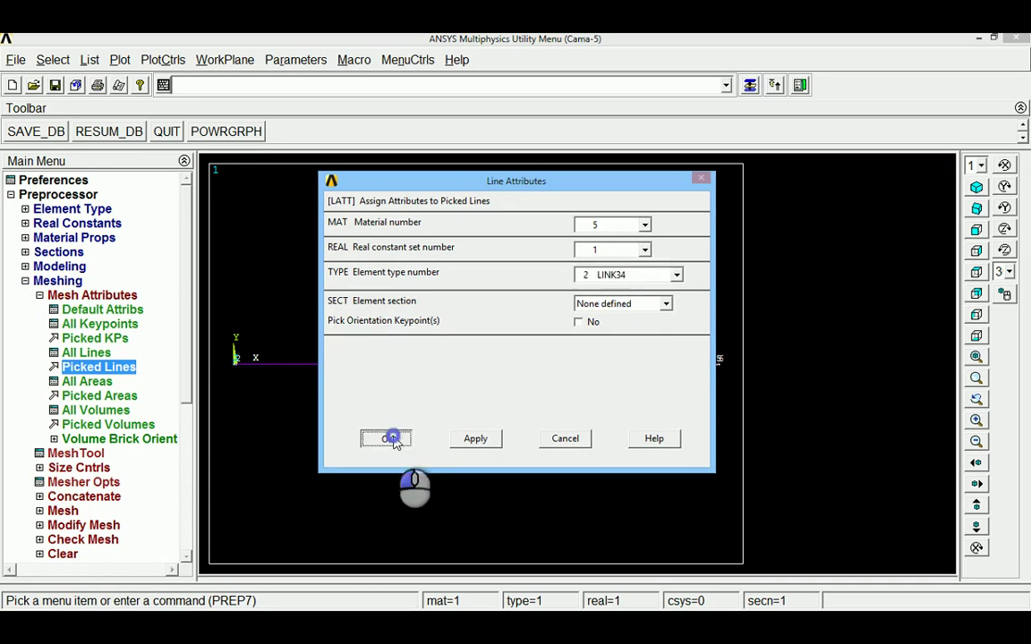
Step: Set the global element size control in the MeshTool to 1 element division per line
click(39, 295)
click(75, 309)
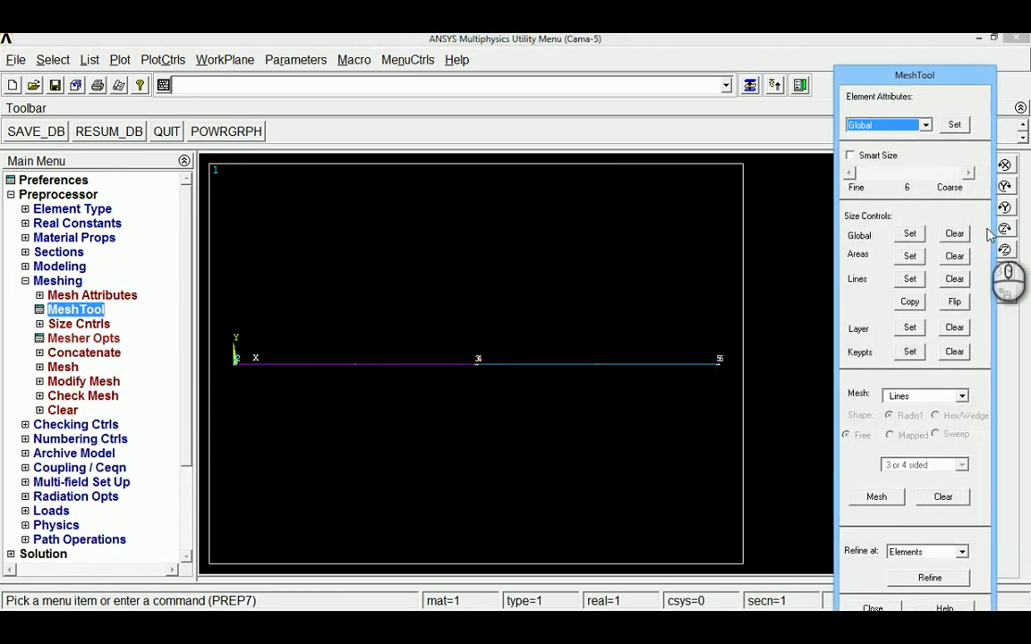
click(911, 235)
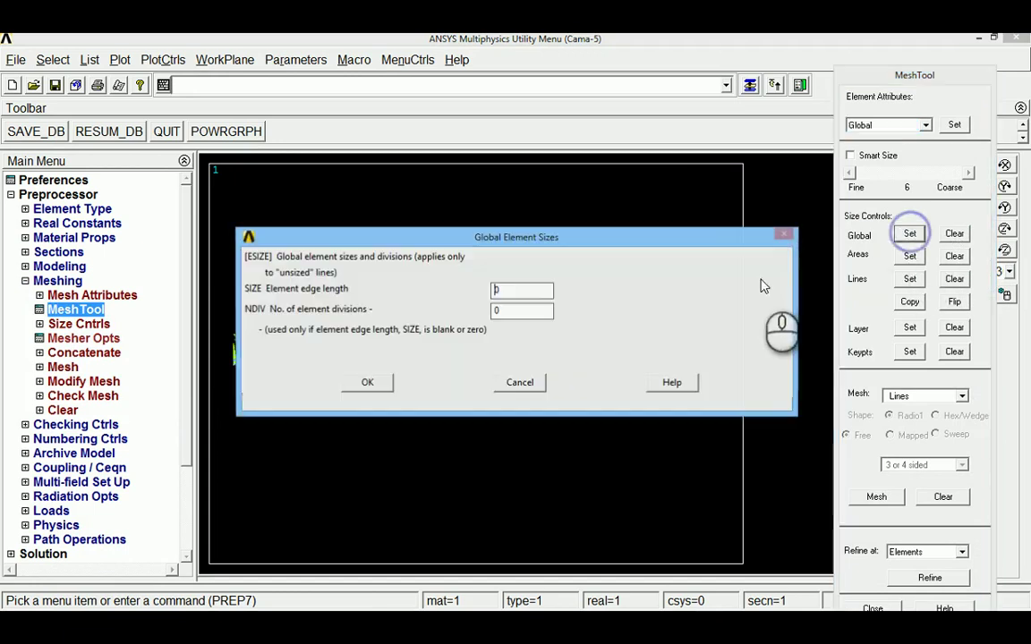
click(517, 313)
drag(516, 313, 463, 315)
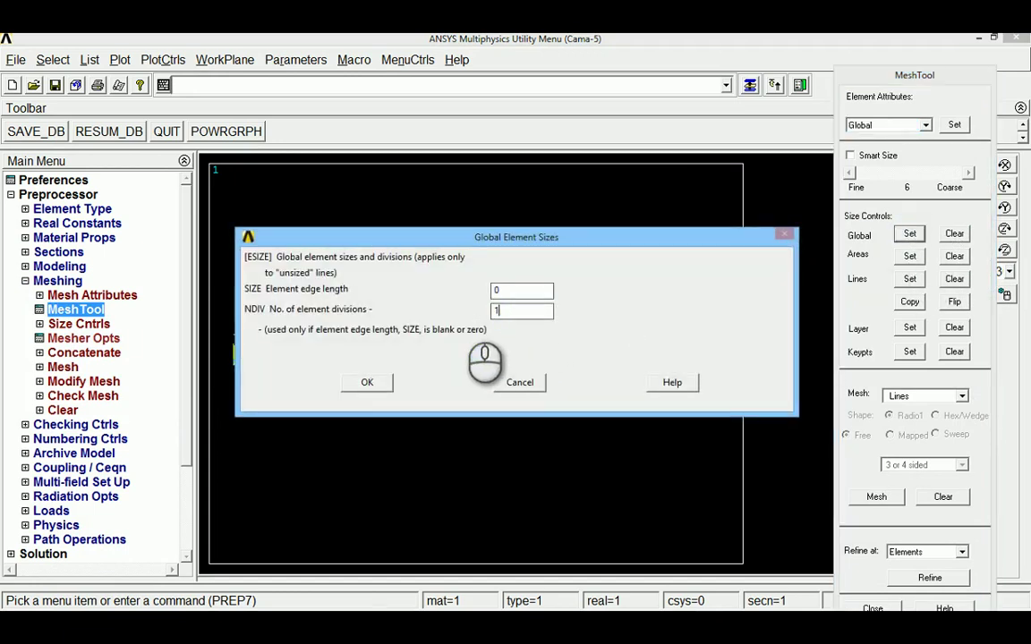
click(362, 383)
Step: Mesh all the lines of the model
drag(896, 77, 898, 59)
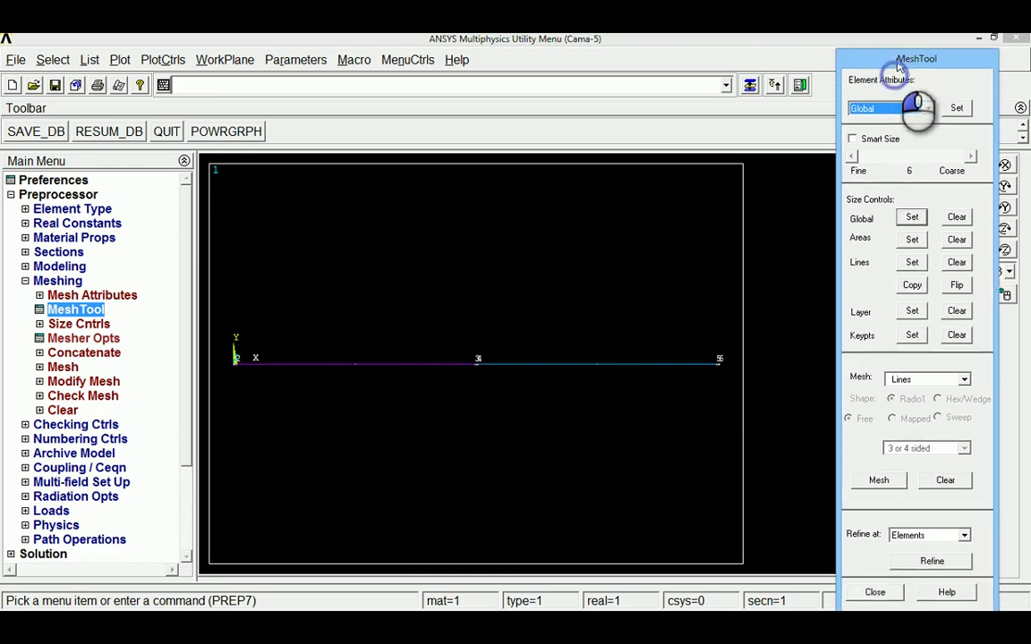
click(875, 483)
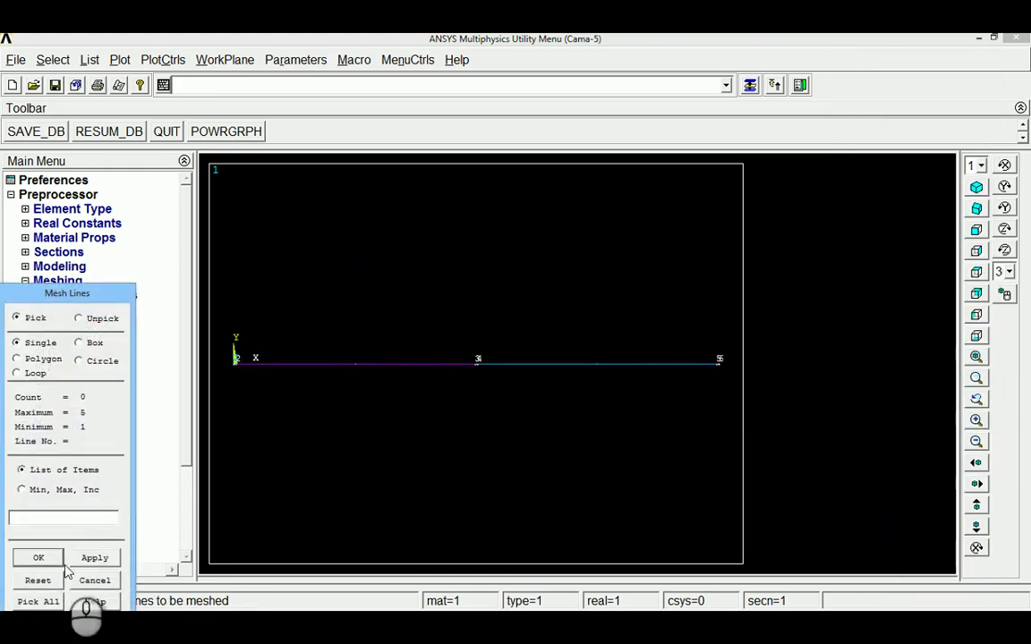
click(44, 603)
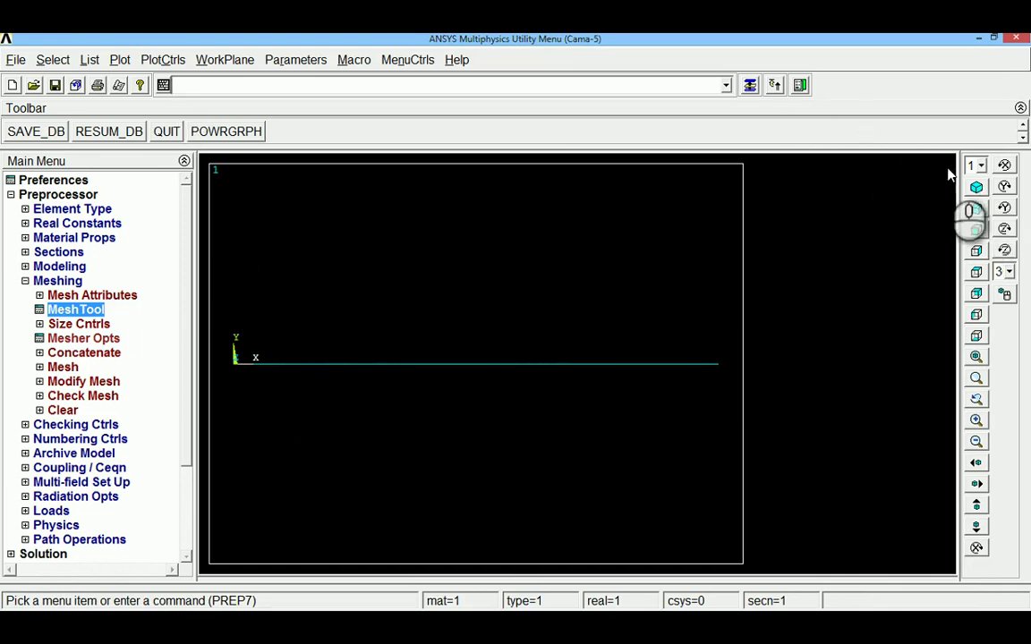
Step: Show the elements in isometric view with shapes based on real constants, and examine the upper corner of the wall layers up close
click(975, 187)
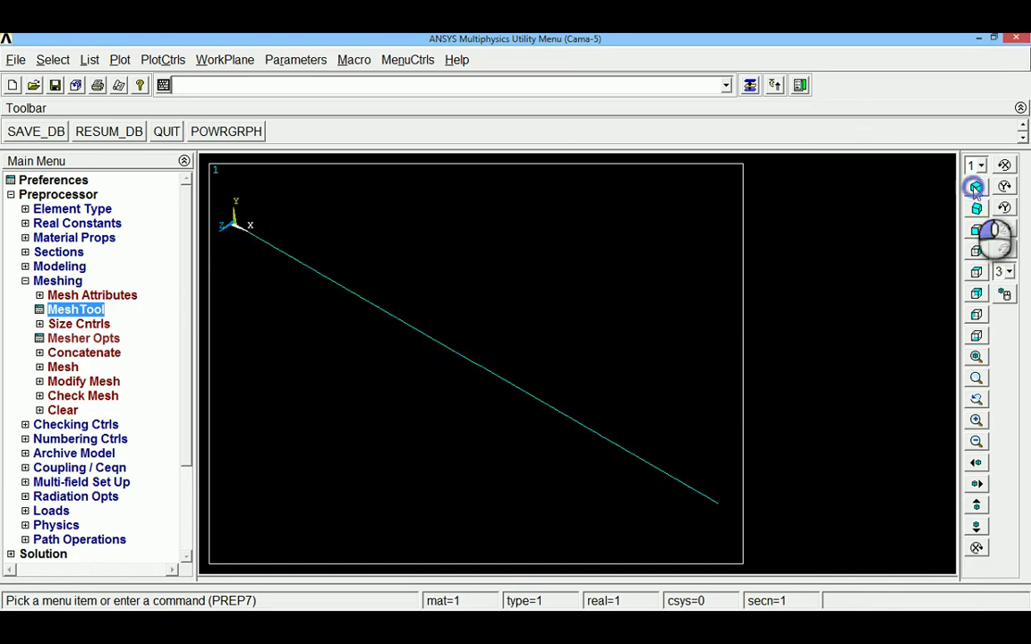
click(159, 61)
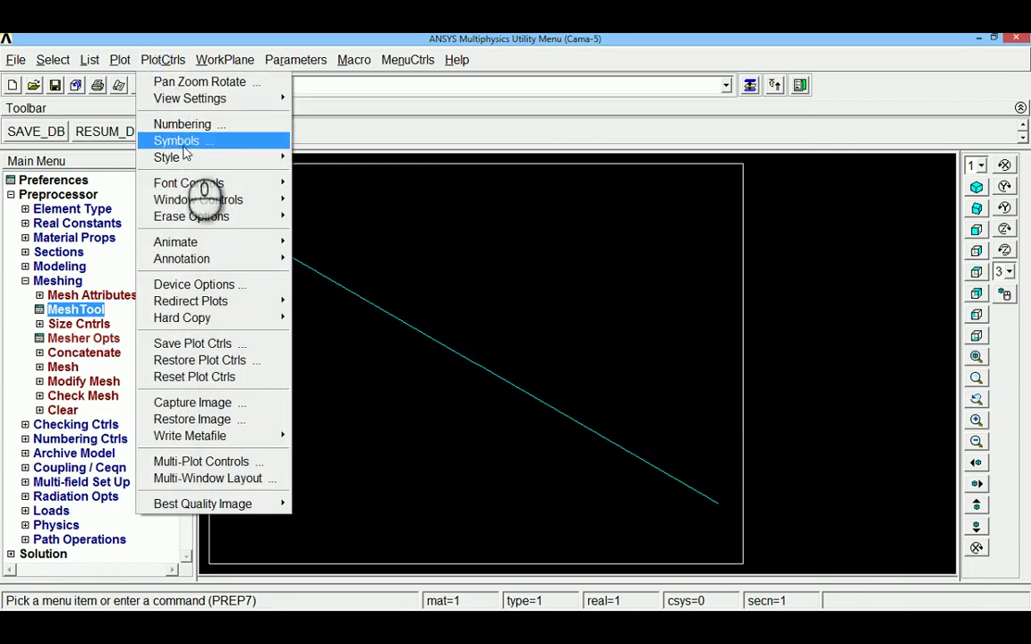
mouse_move(220, 159)
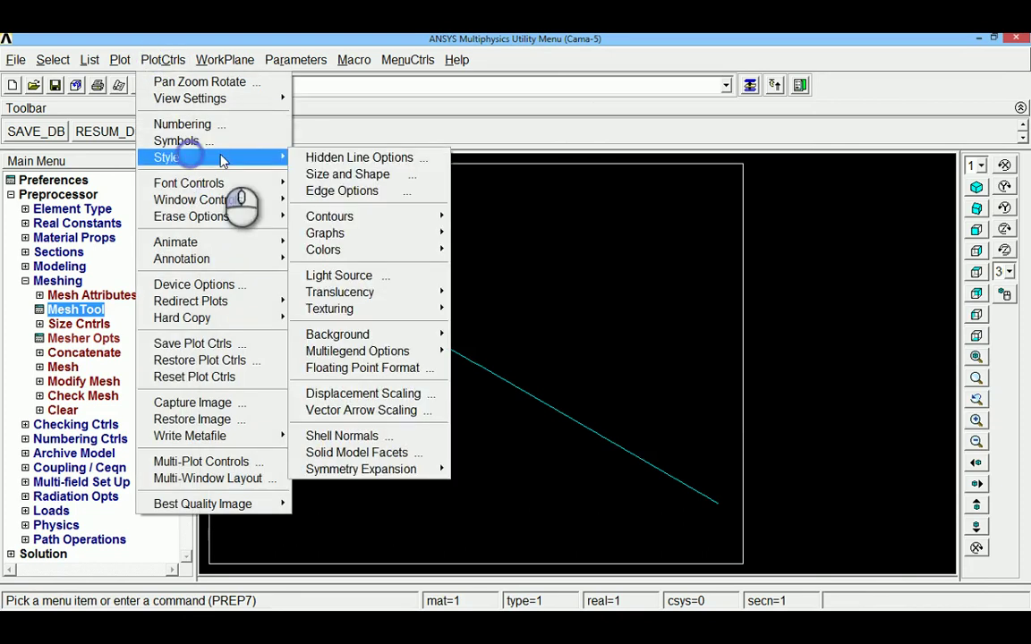
click(340, 173)
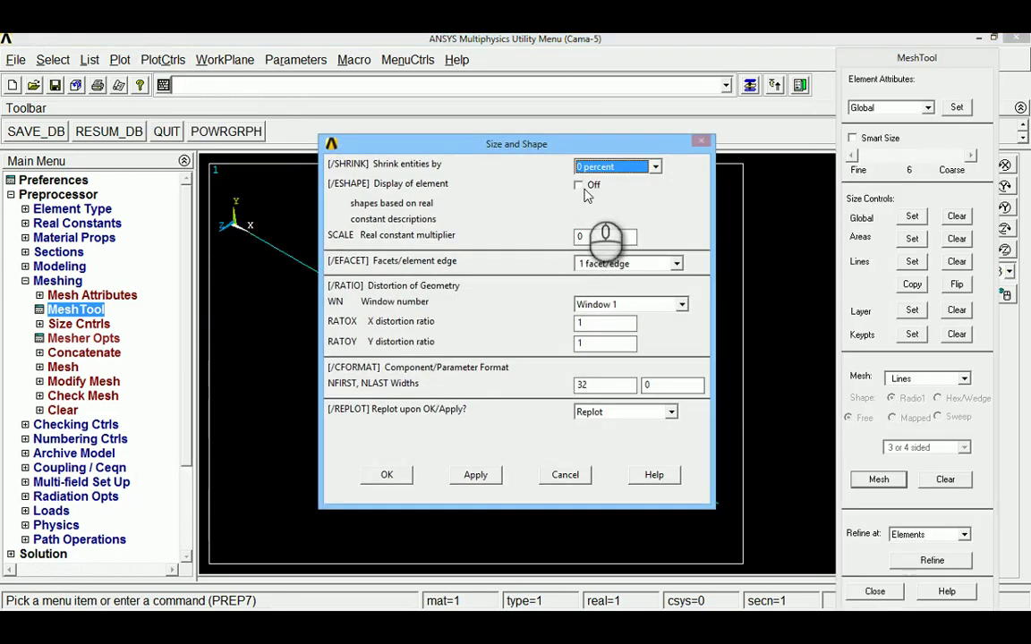
click(579, 185)
click(387, 474)
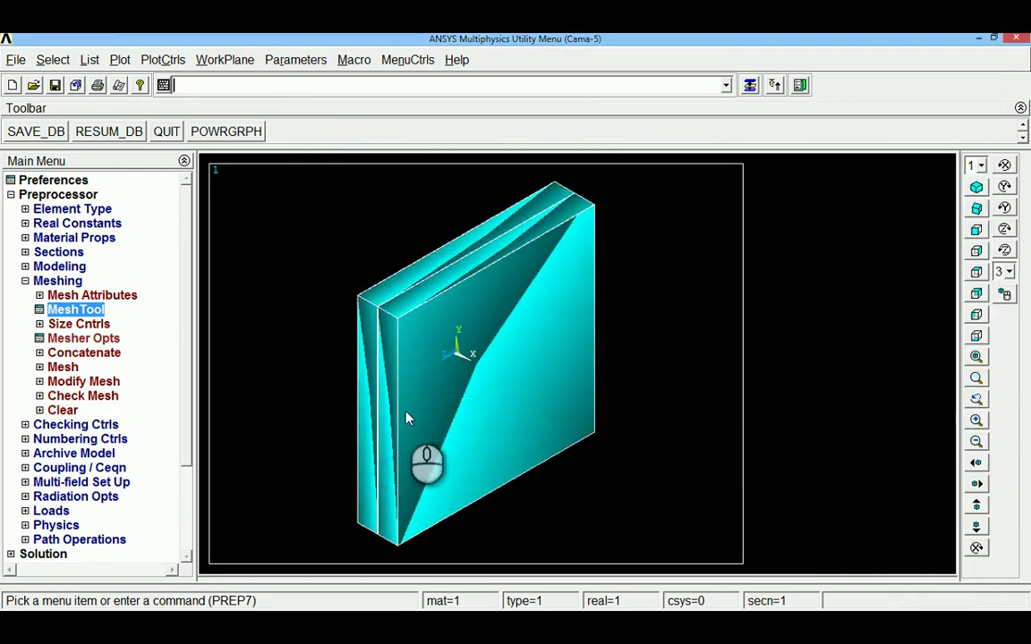
click(353, 298)
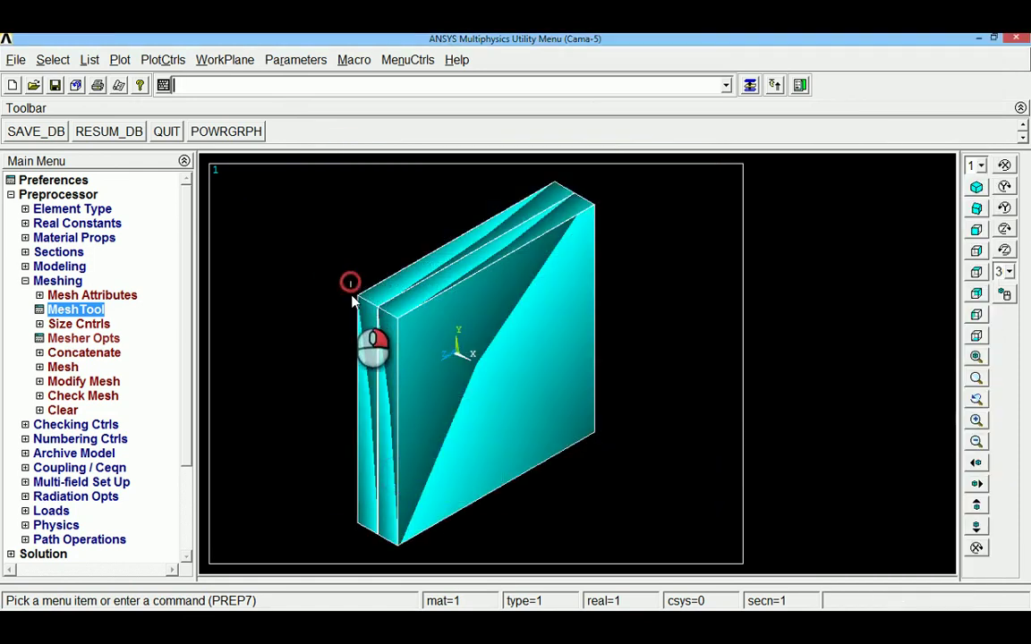
click(411, 336)
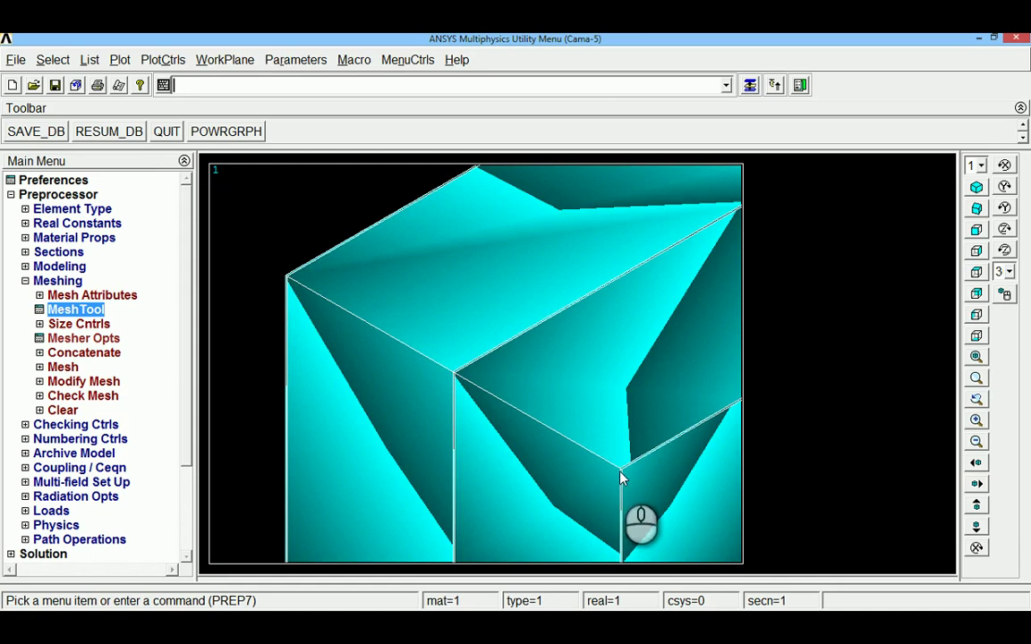
click(977, 357)
Step: Turn off the element shape display based on real constants and return the model to the front view
click(163, 60)
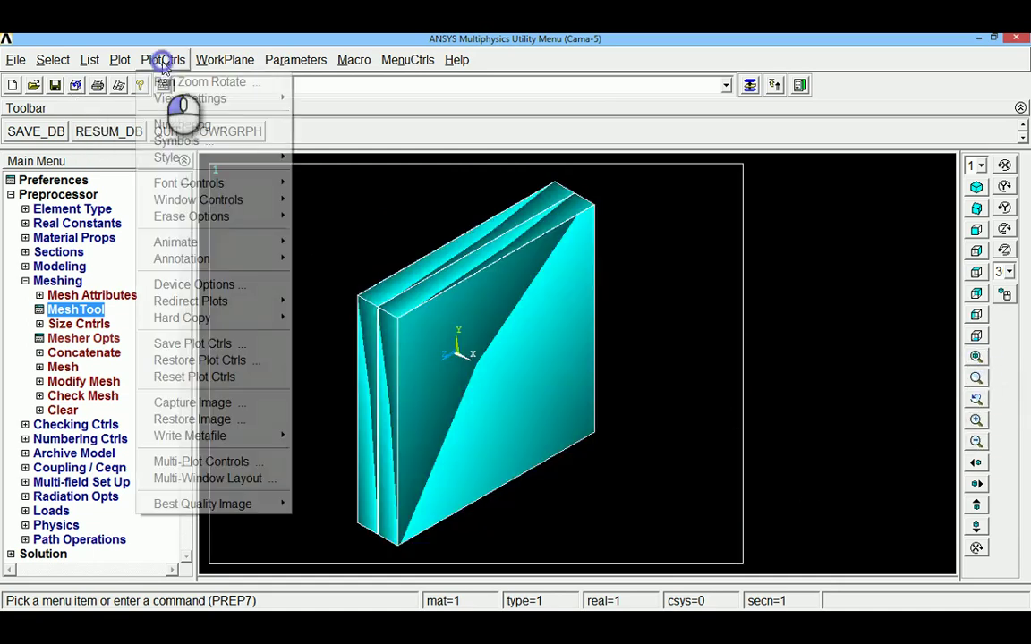
mouse_move(194, 159)
click(348, 175)
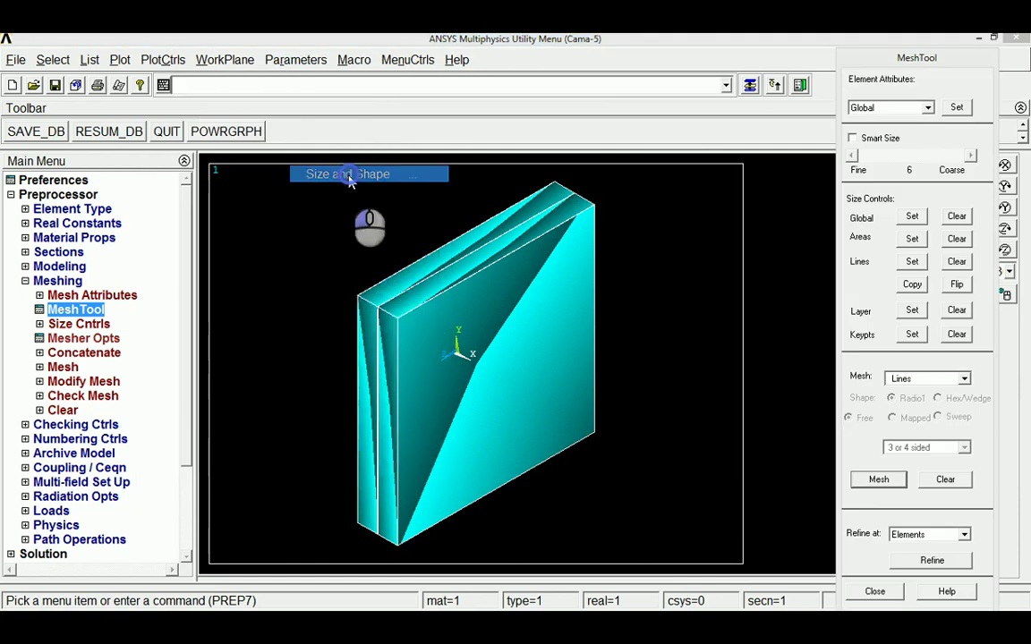
click(579, 184)
click(394, 476)
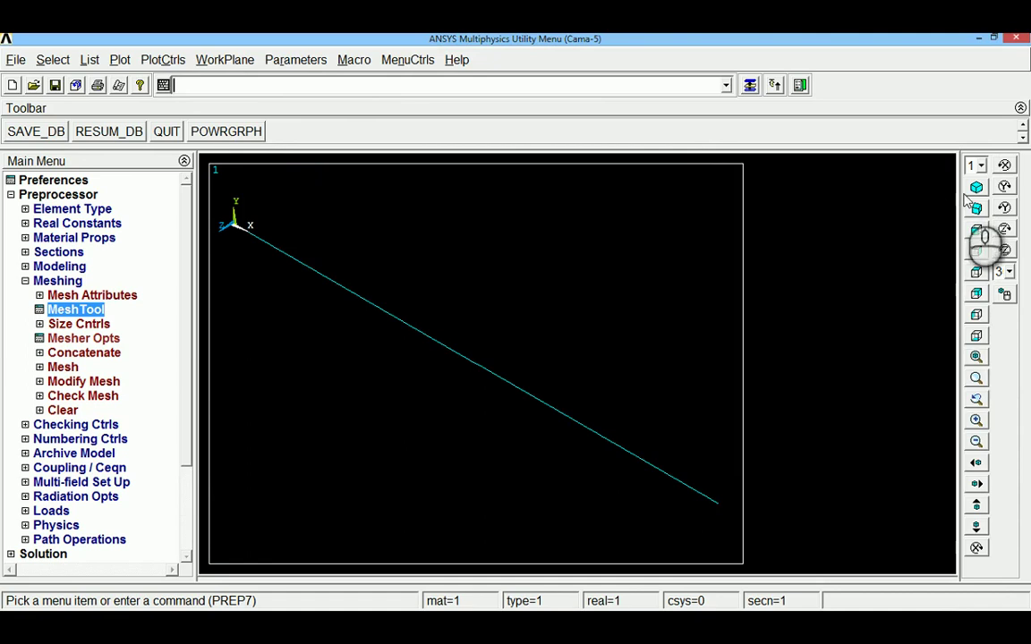
click(976, 229)
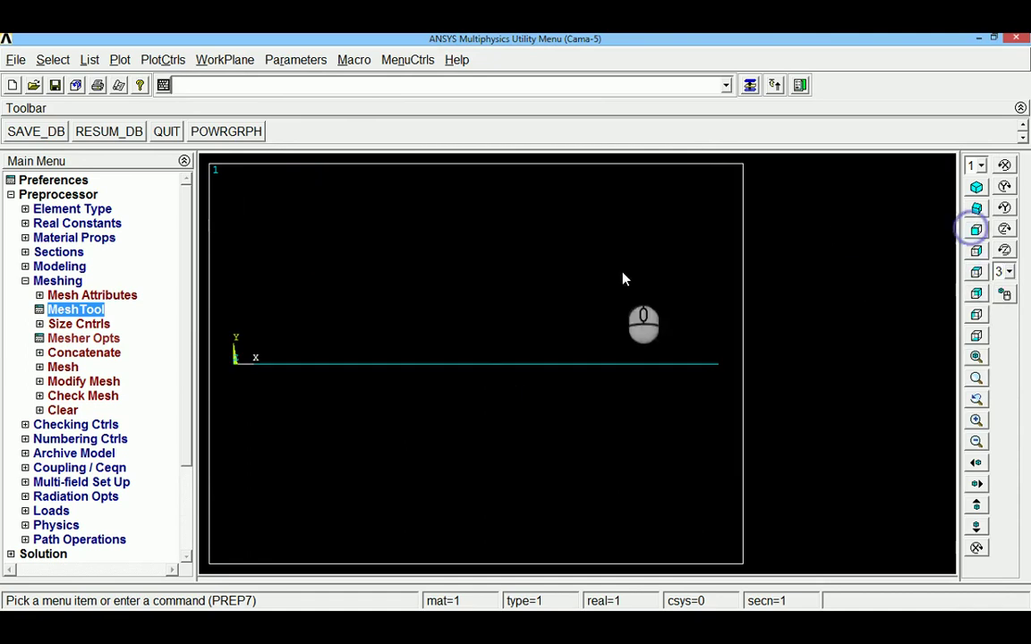
click(36, 282)
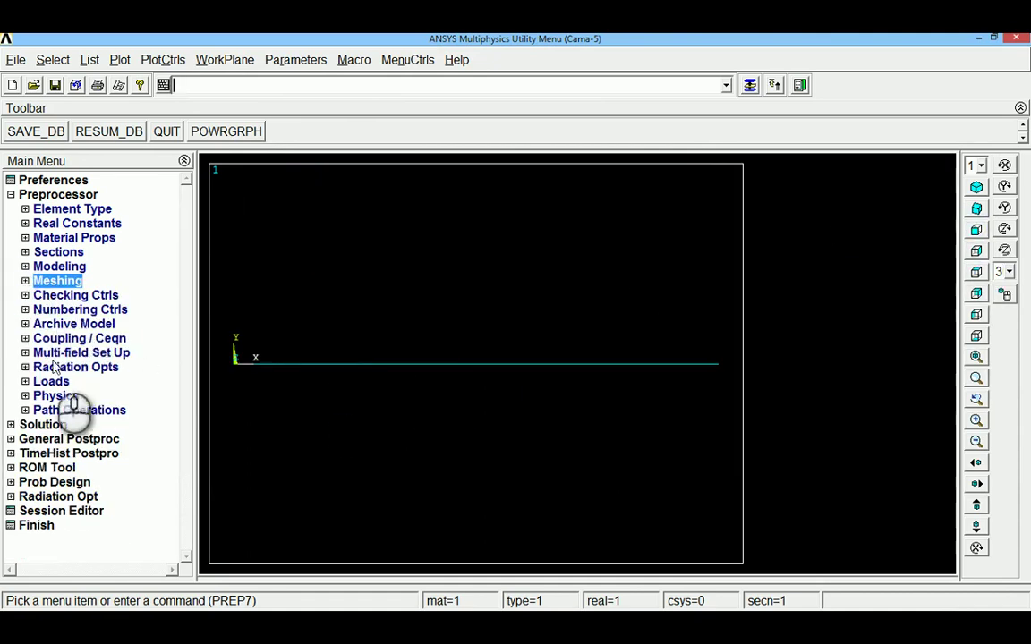
Step: Apply a constant TEMP load of 820 to the keypoint at the origin of the wall model
click(49, 381)
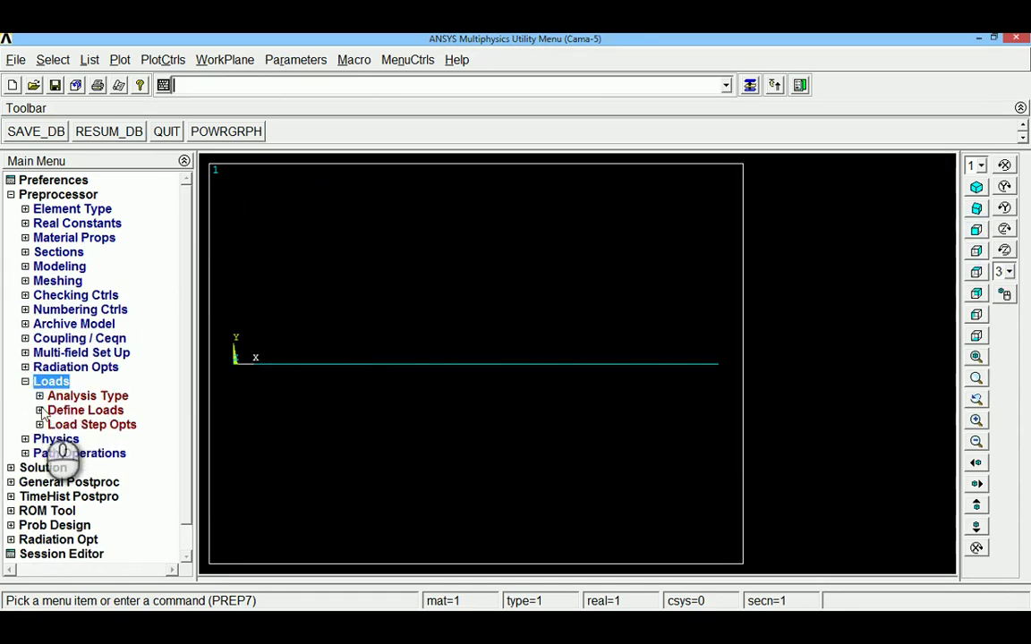
click(53, 410)
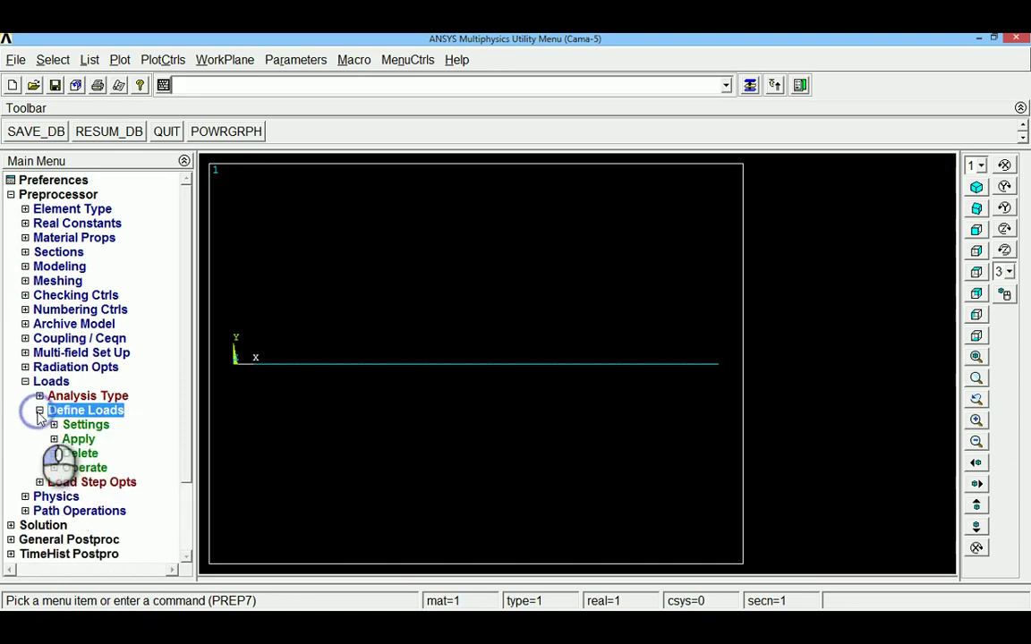
click(79, 439)
click(94, 454)
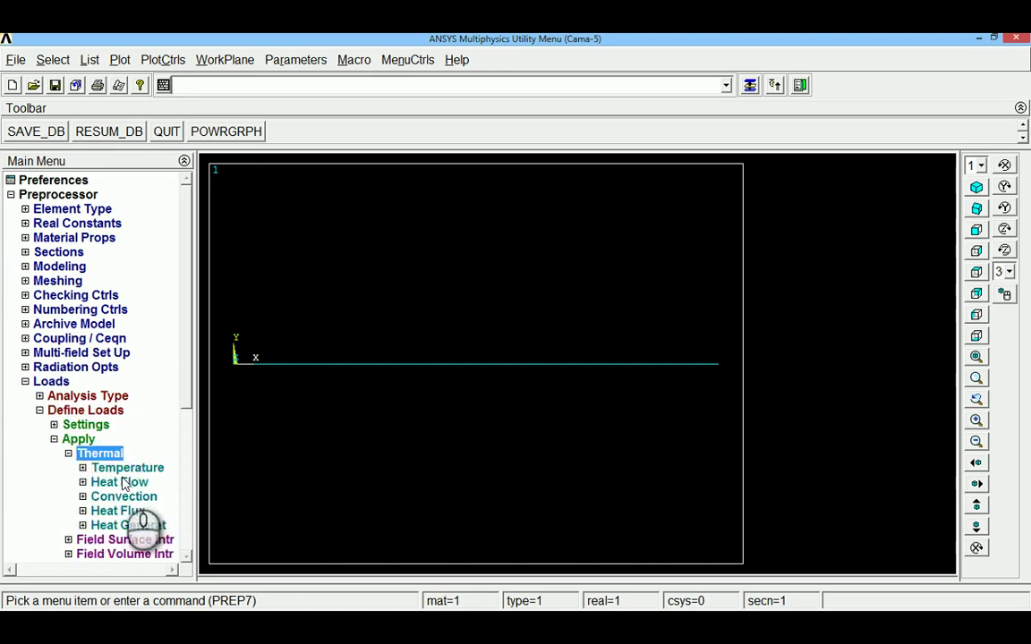
click(126, 466)
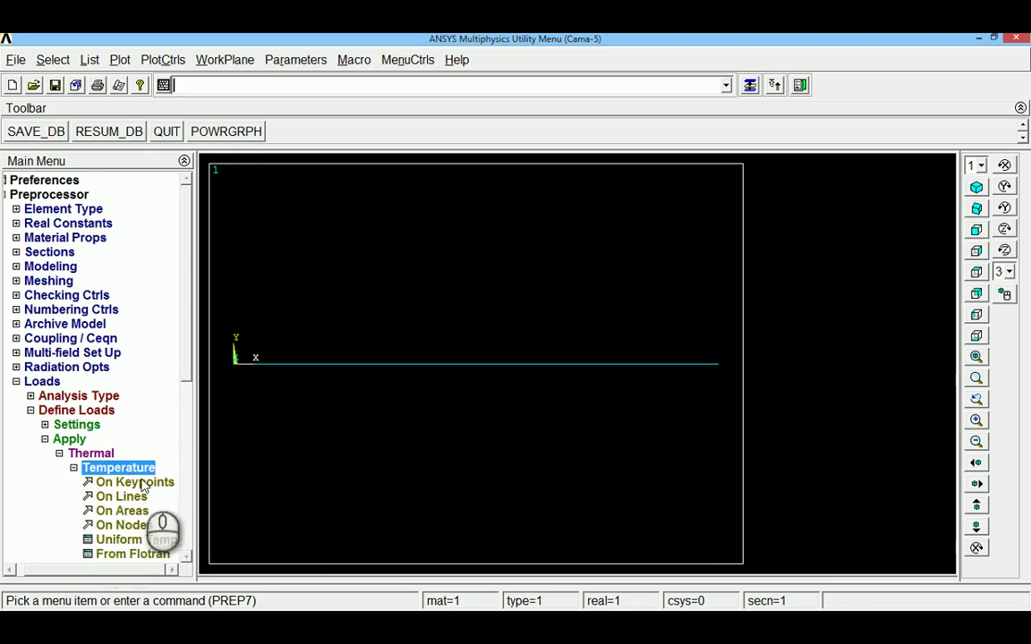
click(146, 483)
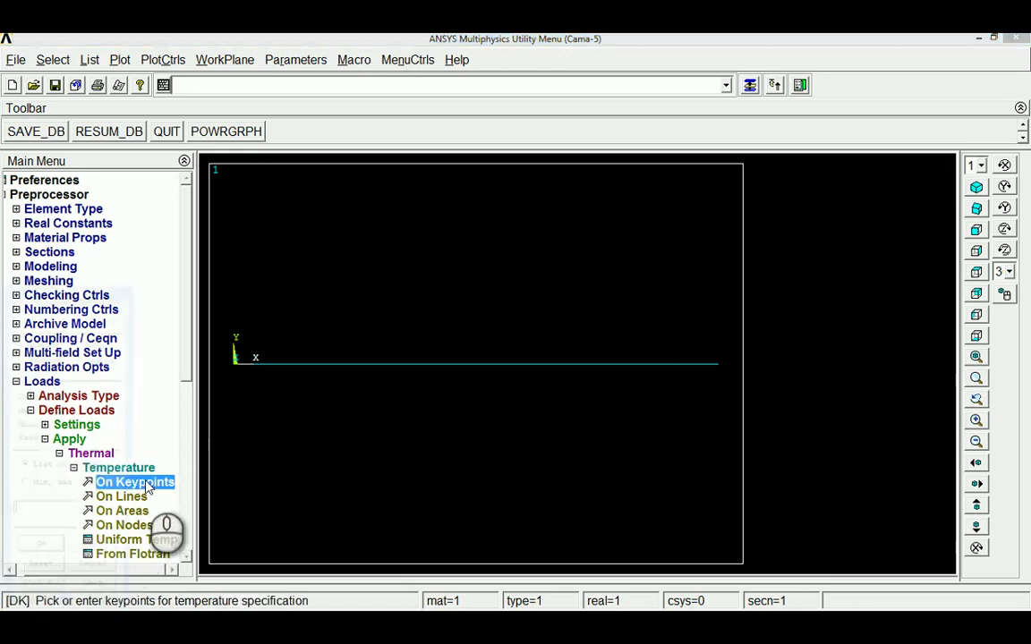
click(229, 367)
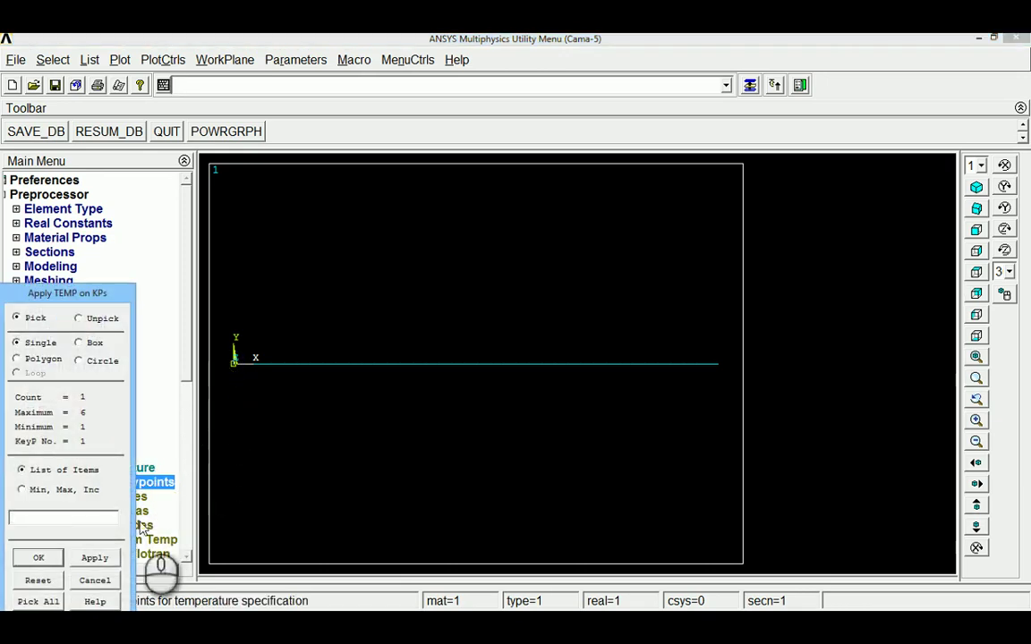
click(37, 558)
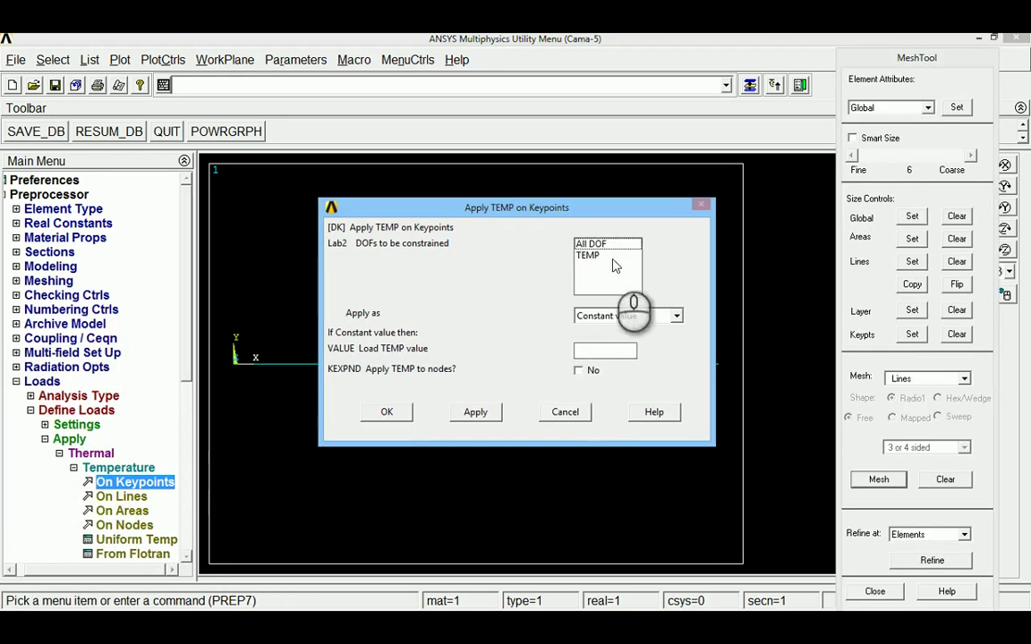
click(590, 256)
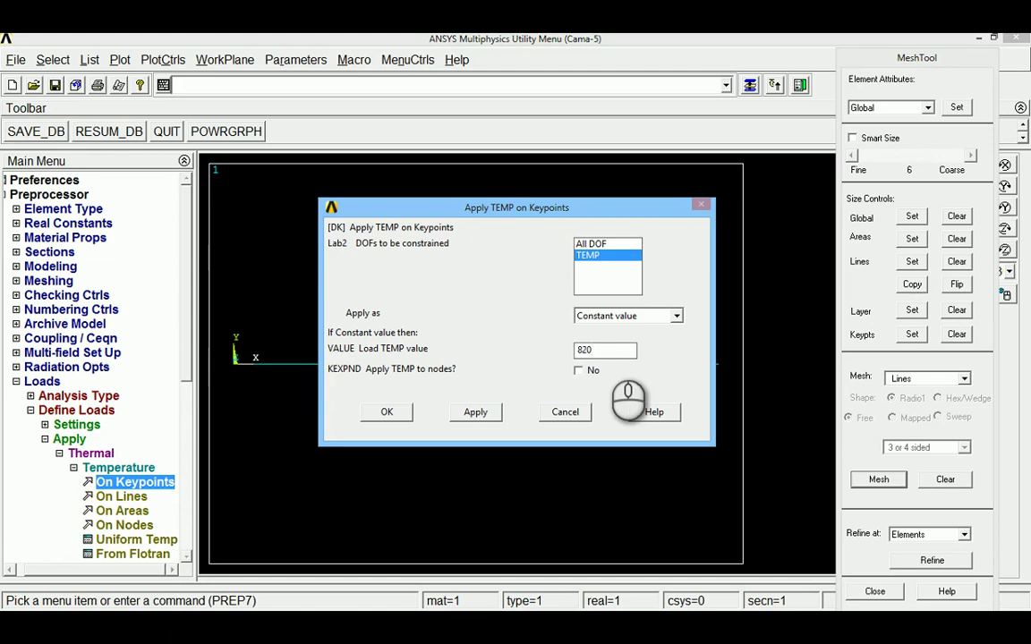
click(472, 414)
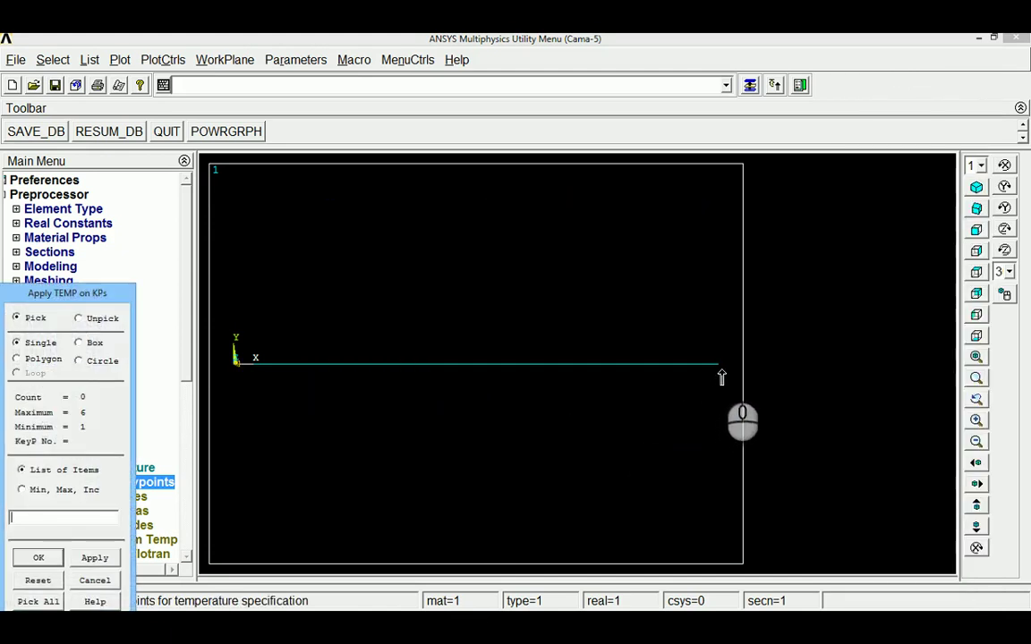
Step: Apply a constant TEMP load of 110 to the keypoint at the far end of the line, opposite the origin
click(41, 557)
drag(604, 349, 566, 365)
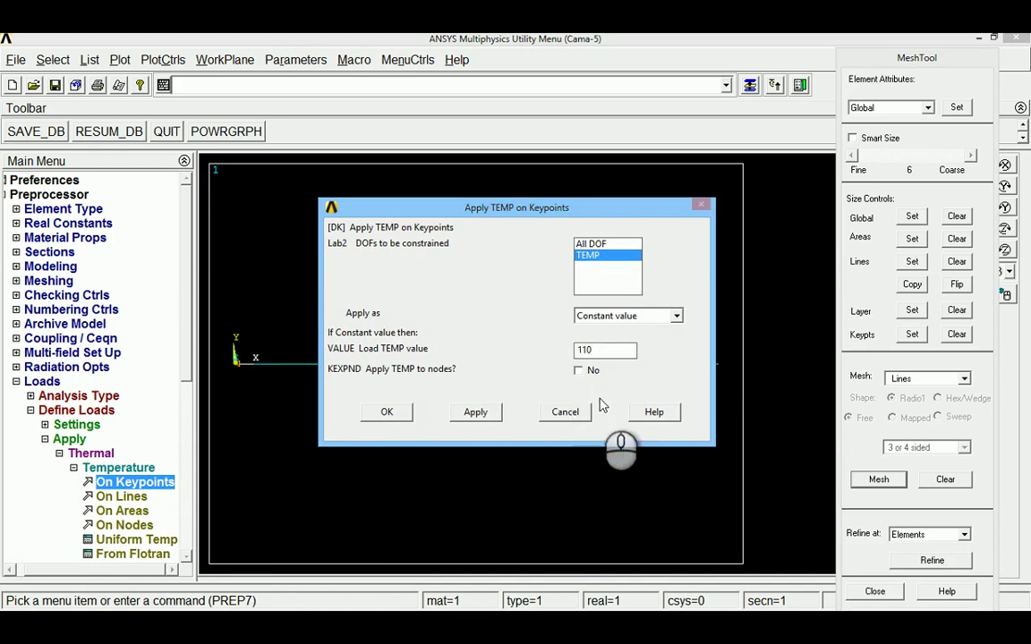
click(375, 414)
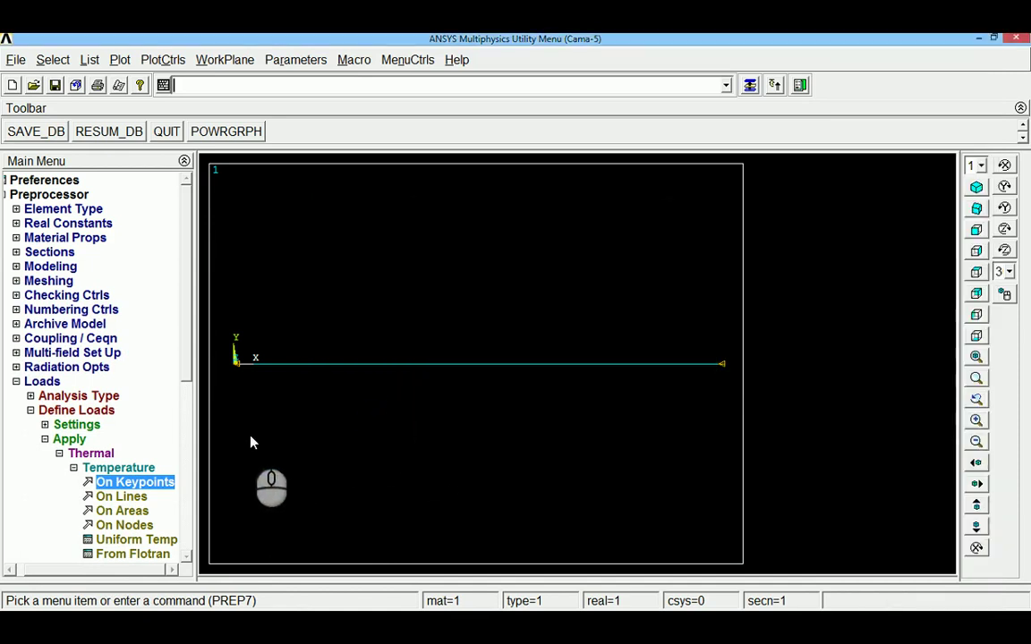
click(30, 410)
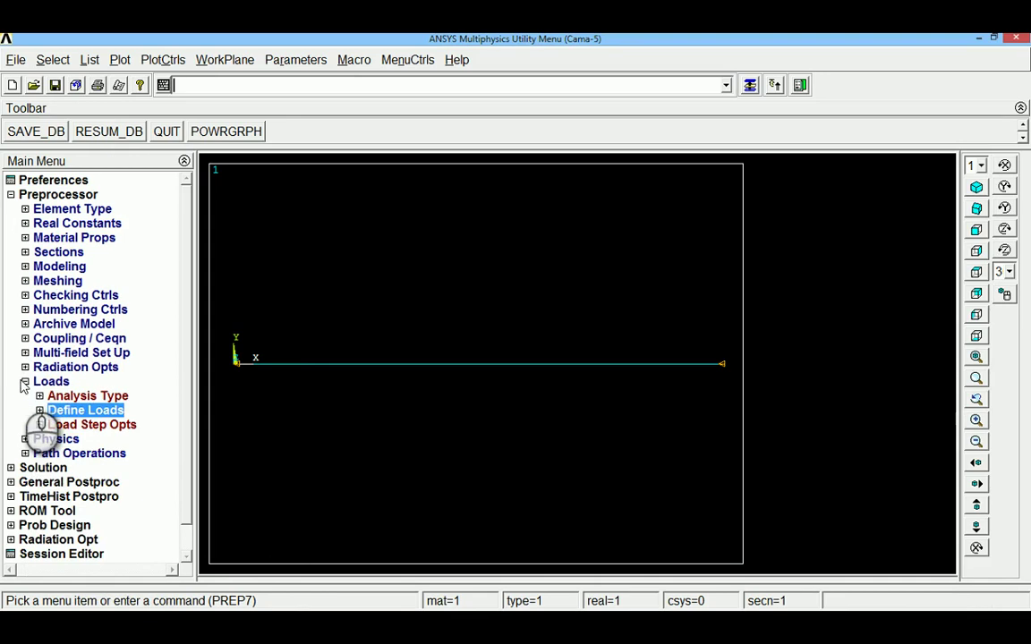
click(25, 381)
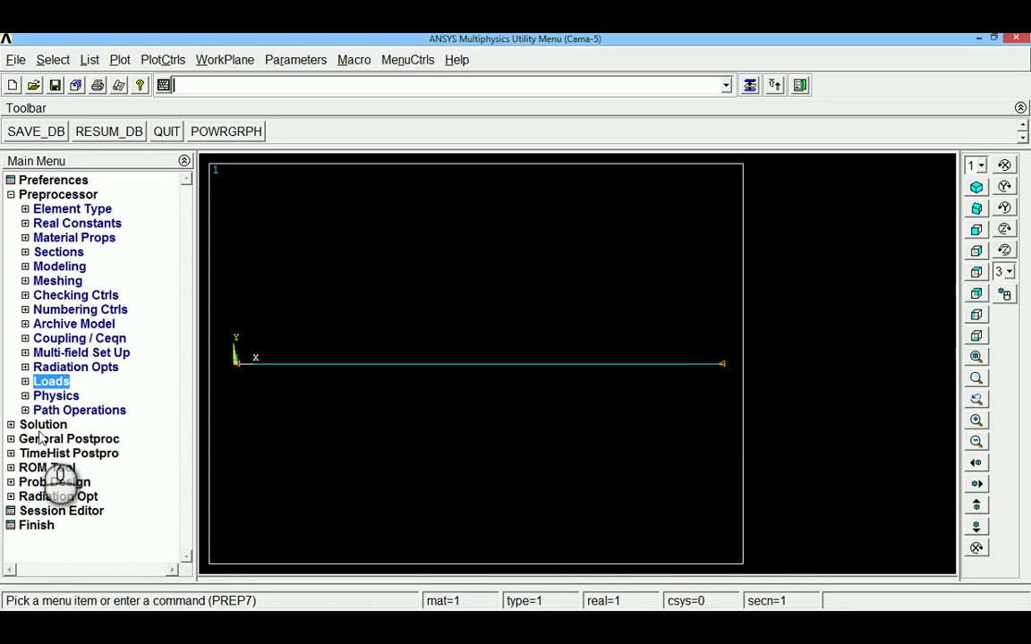
Step: Save the database and solve the current load step, accepting the model and load data check prompts
click(14, 426)
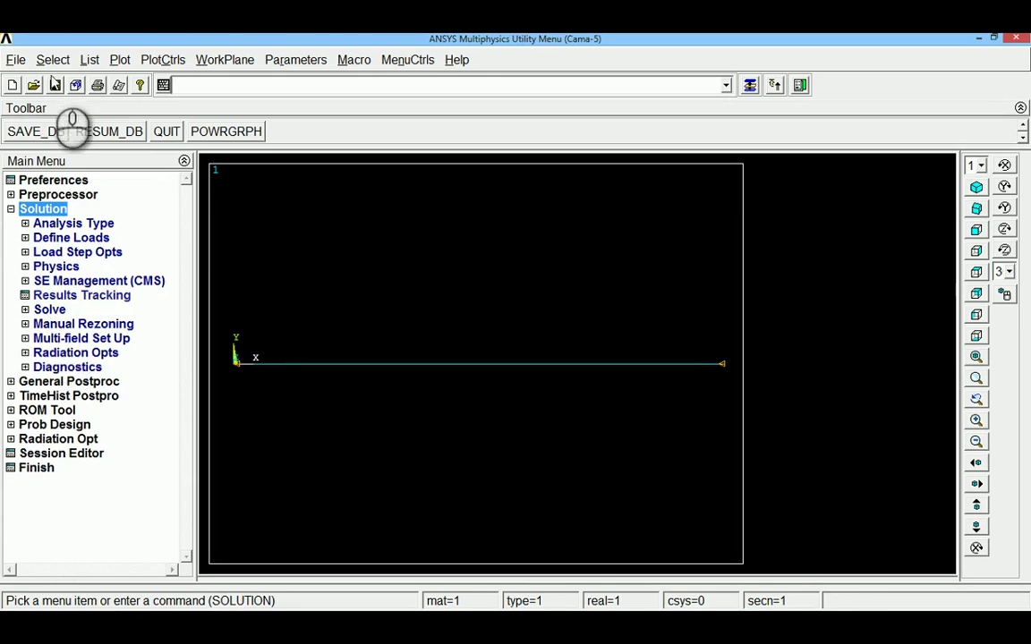
click(34, 132)
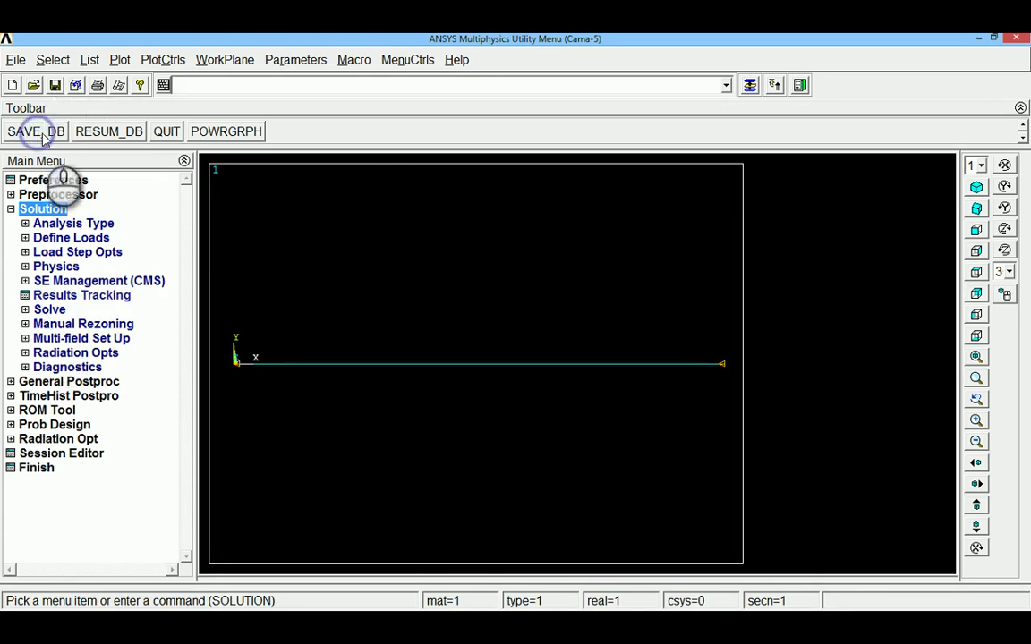
click(26, 310)
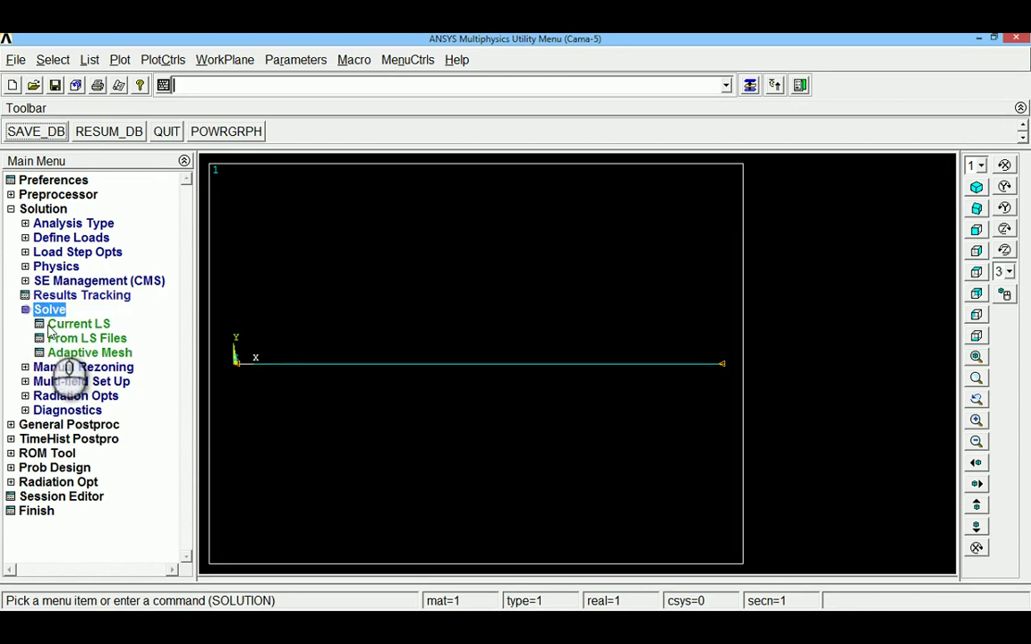
click(79, 326)
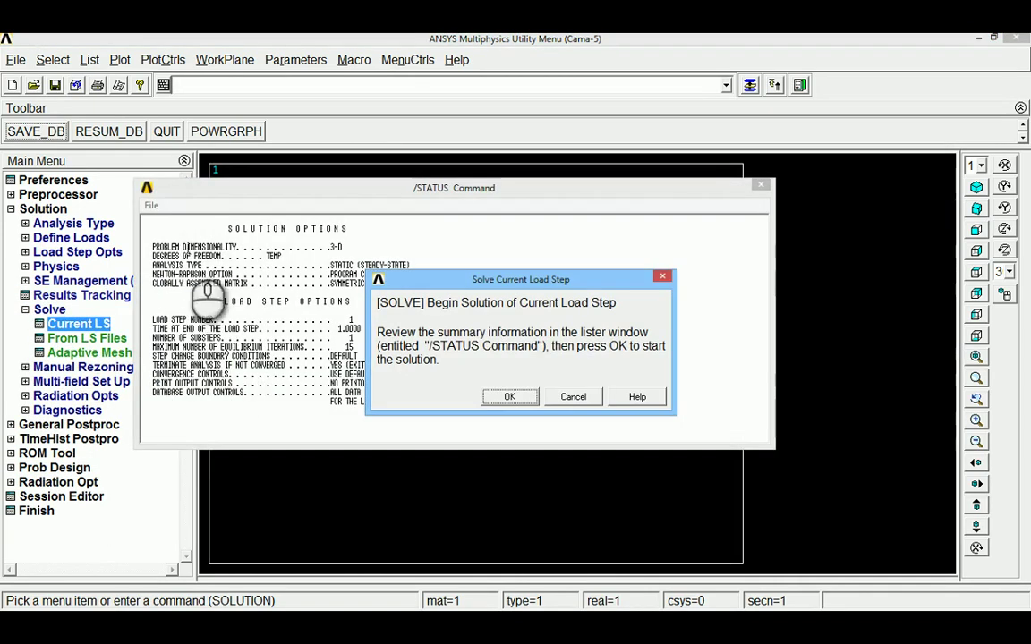
click(151, 207)
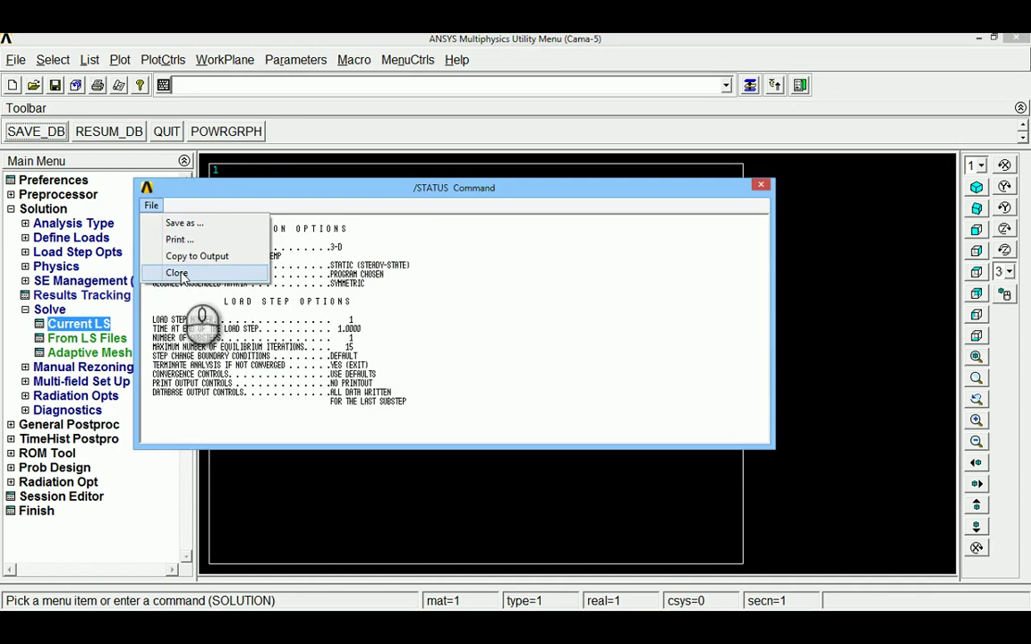
click(171, 272)
click(512, 396)
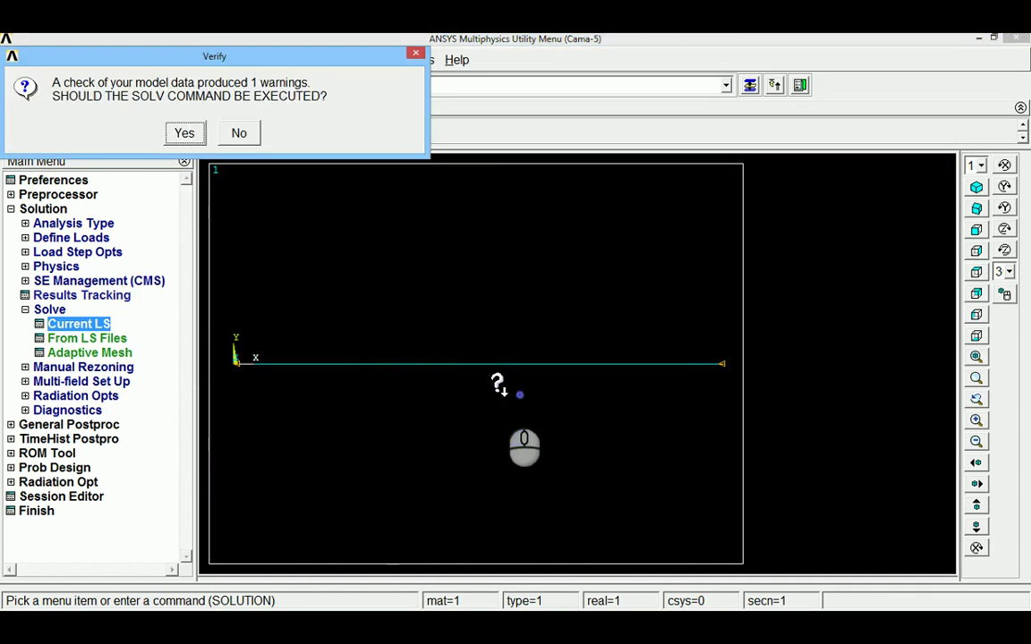
click(184, 134)
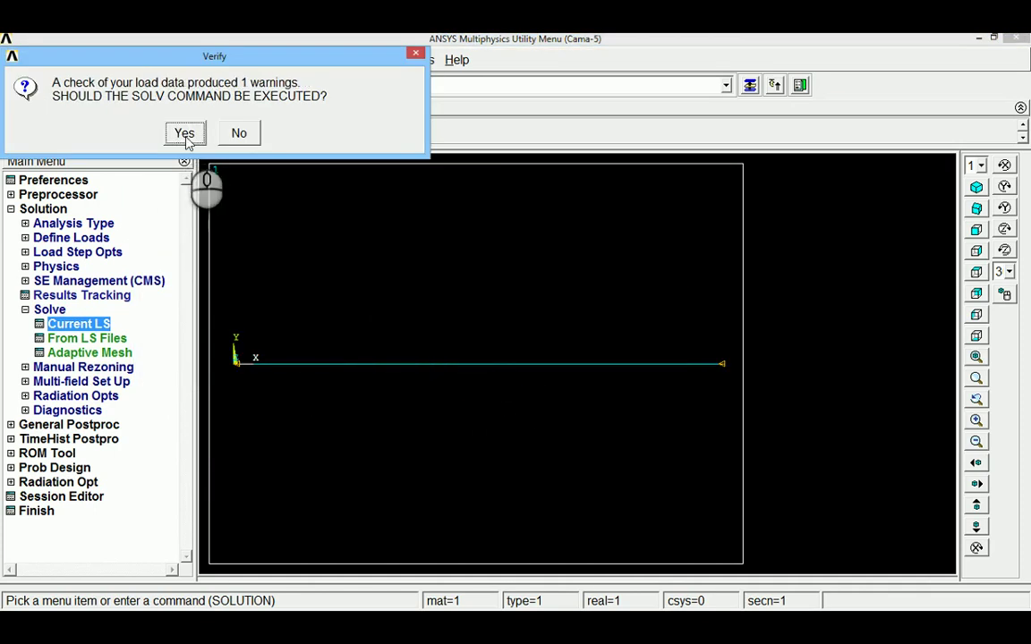
click(185, 134)
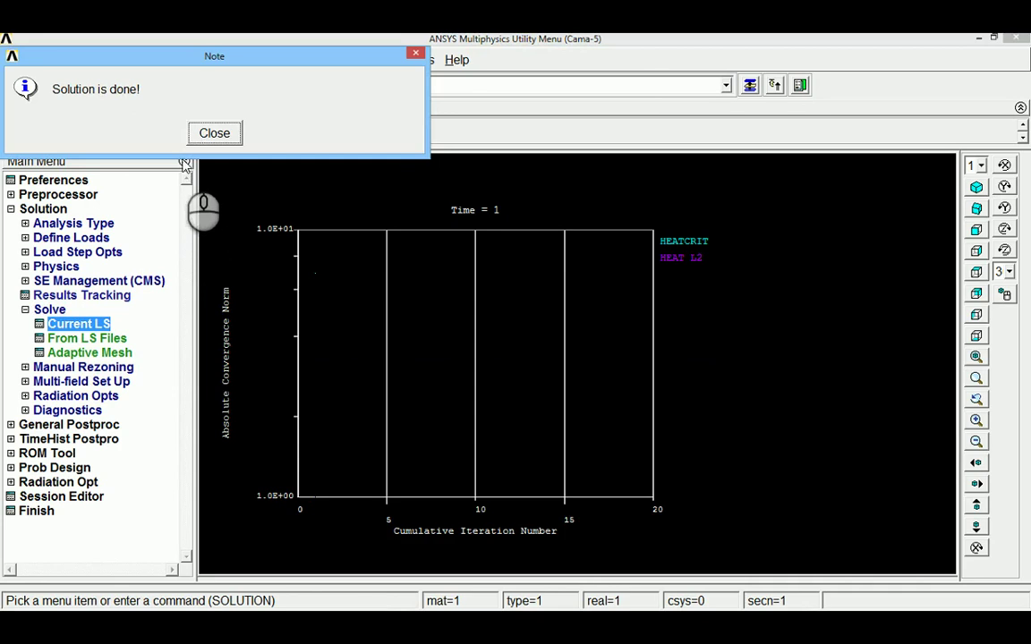
click(214, 134)
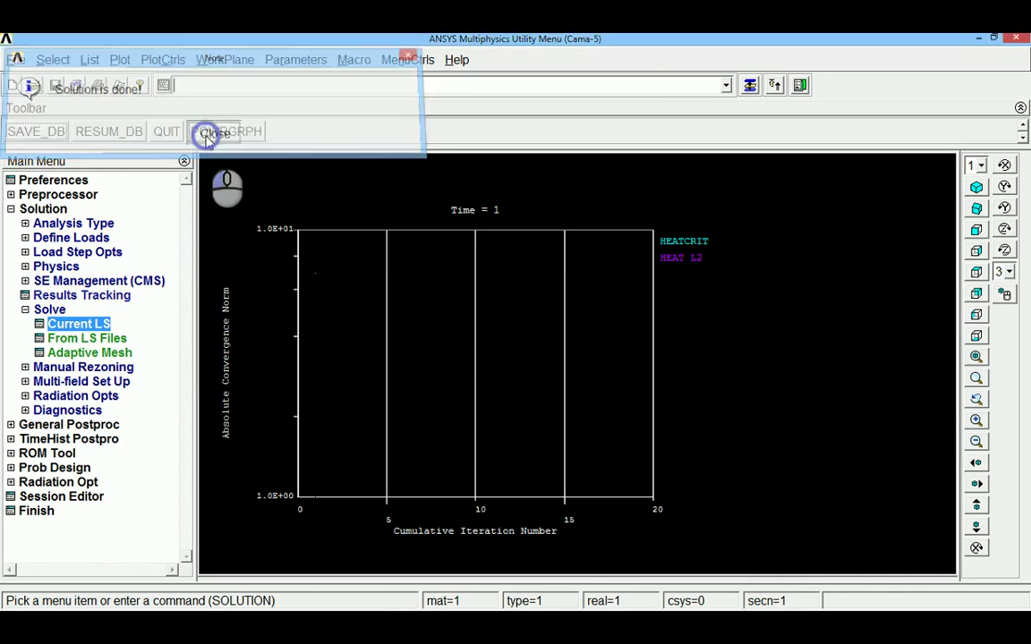
click(25, 310)
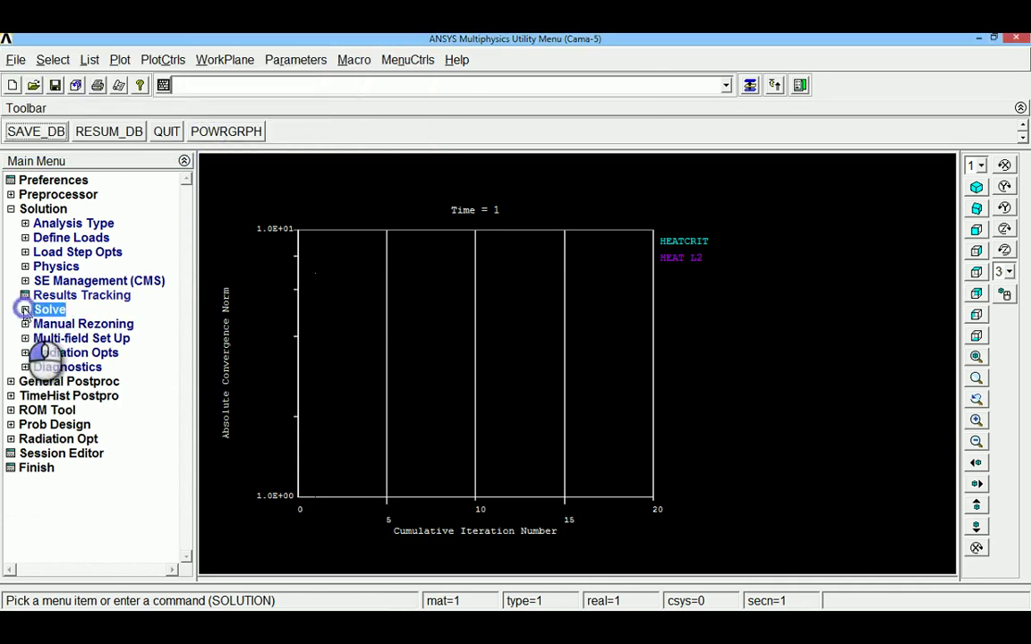
Step: Plot the nodal temperature from the DOF solution as a contour plot, showing the deformed shape only
click(10, 382)
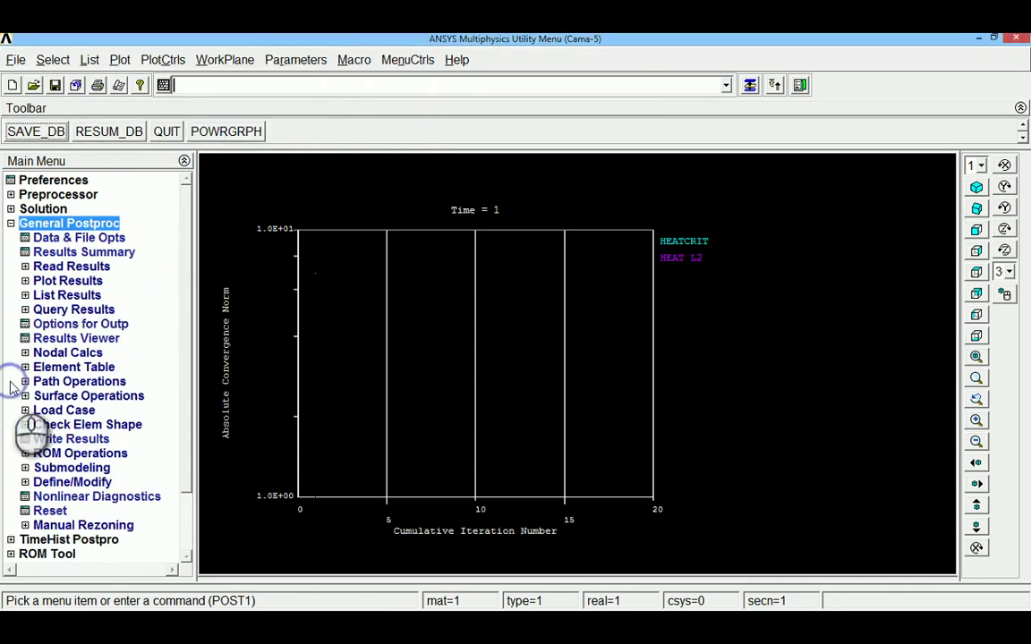
click(25, 281)
click(39, 298)
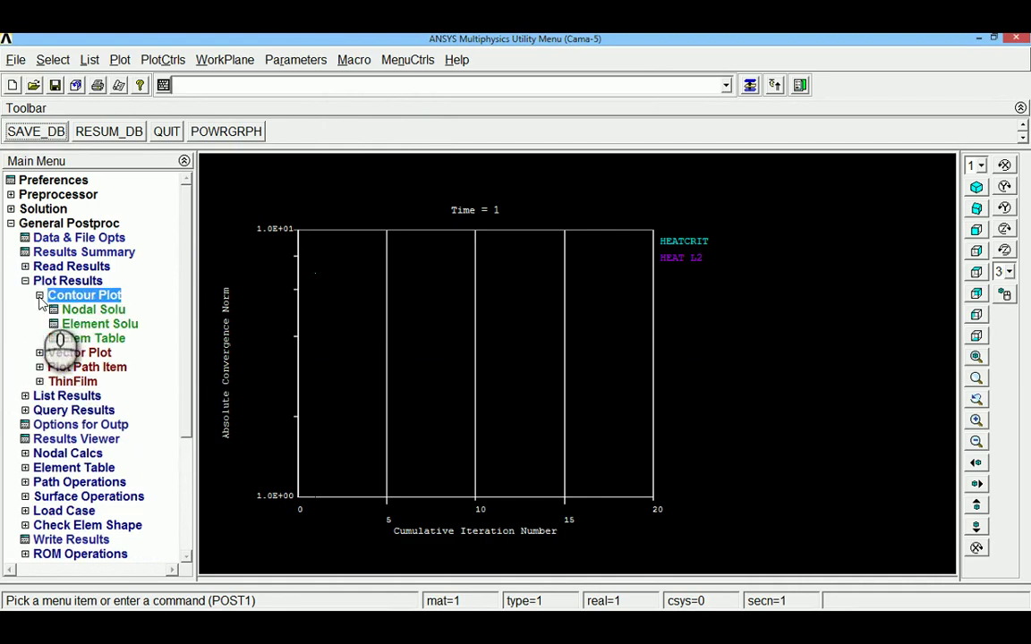
click(76, 309)
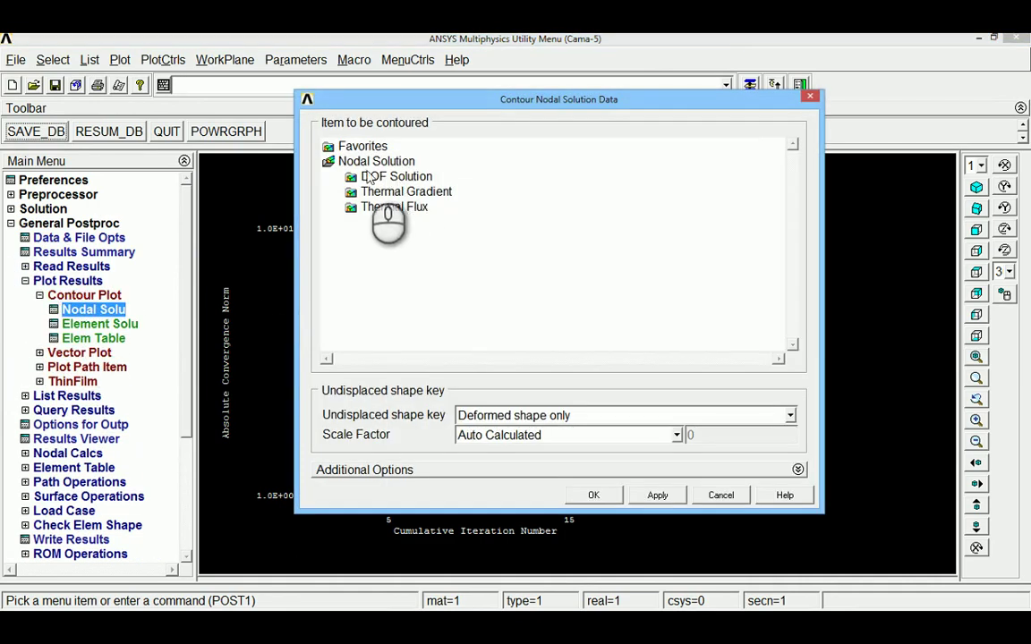
double_click(369, 176)
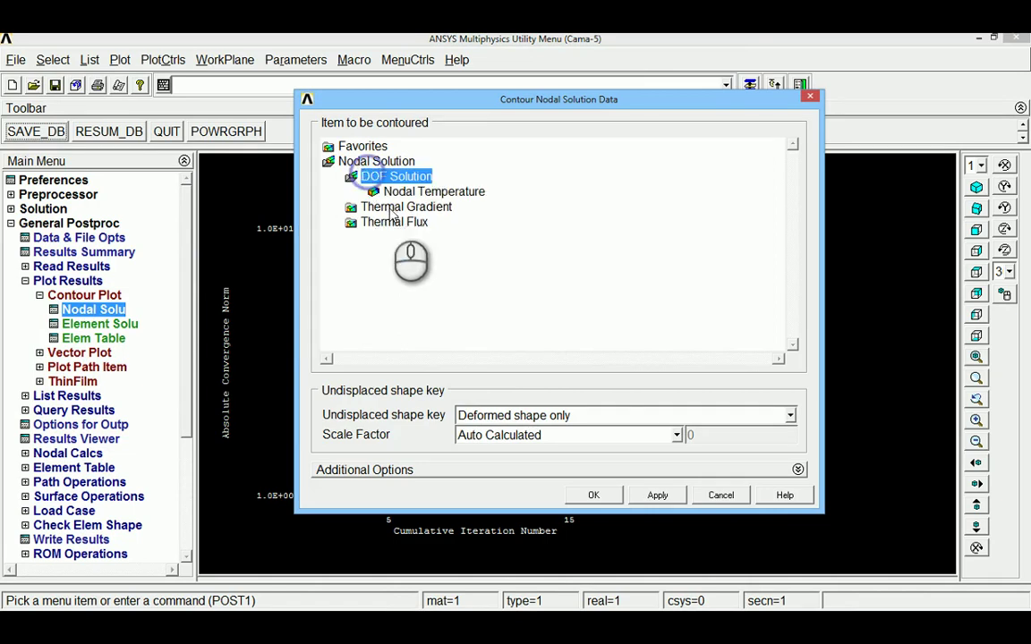
click(408, 193)
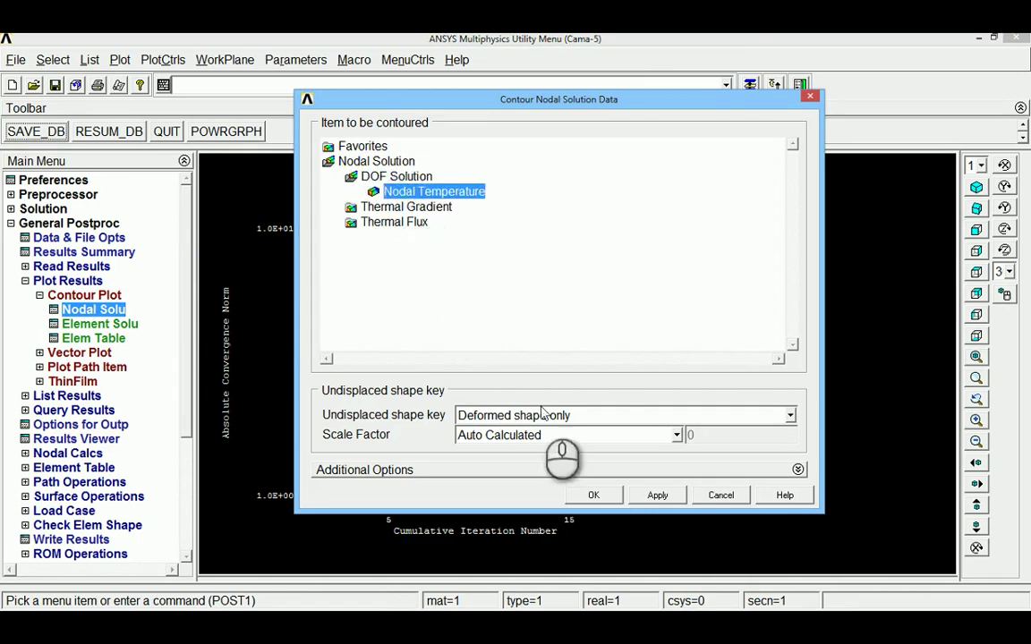
click(590, 494)
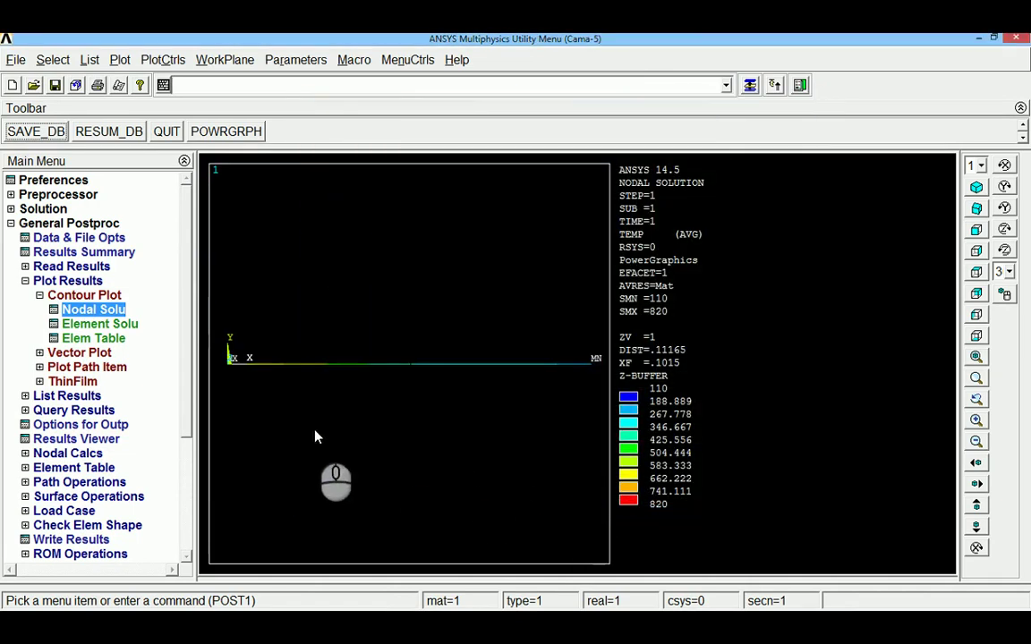
click(40, 295)
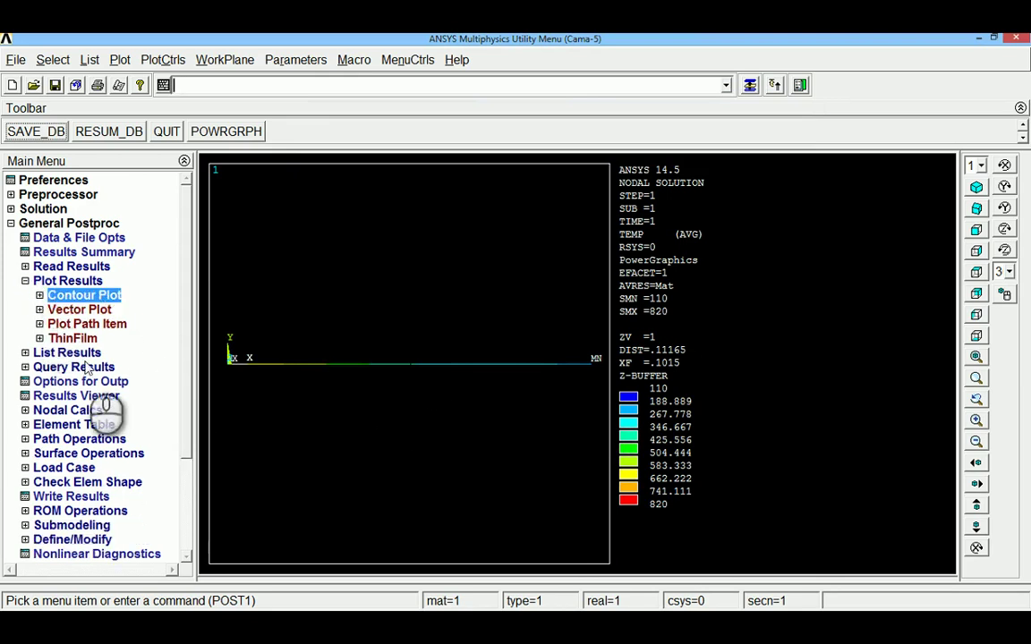
Step: List the nodal temperature from the DOF solution and highlight the node and temperature rows in the listing
click(25, 352)
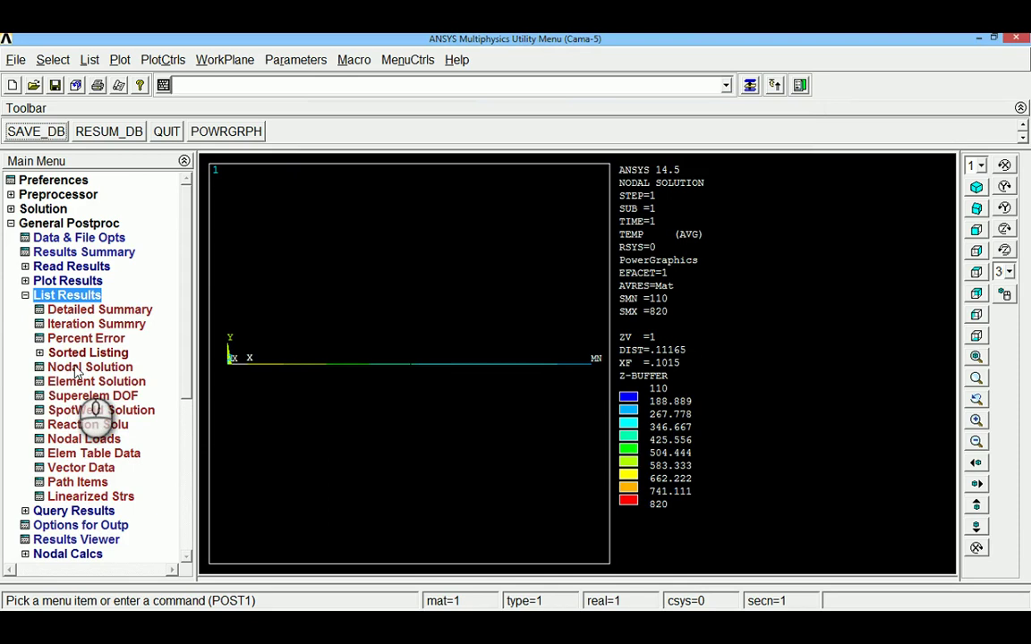
click(78, 368)
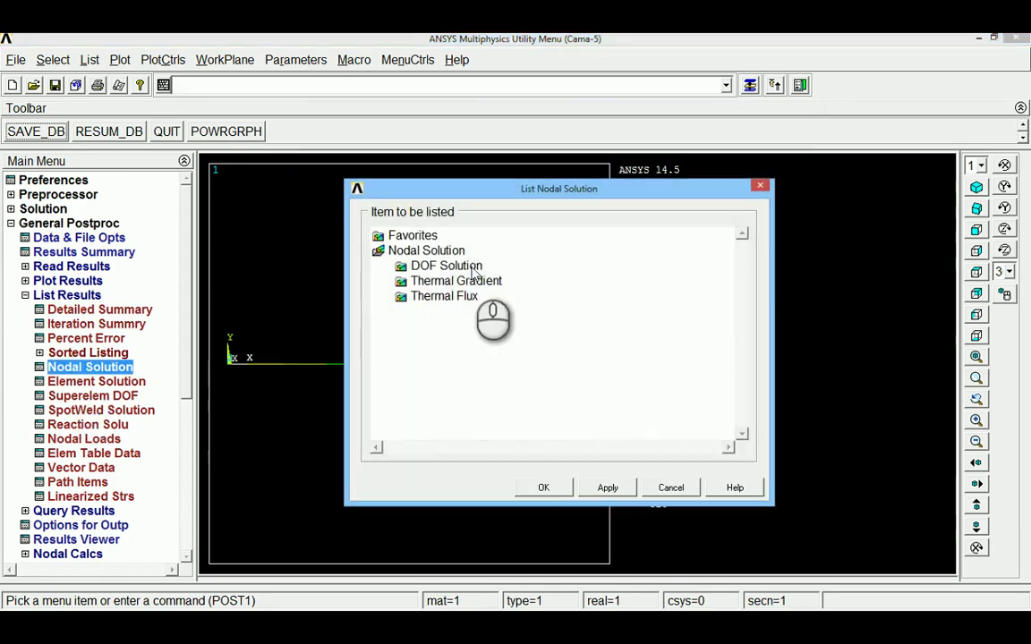
click(452, 266)
click(458, 281)
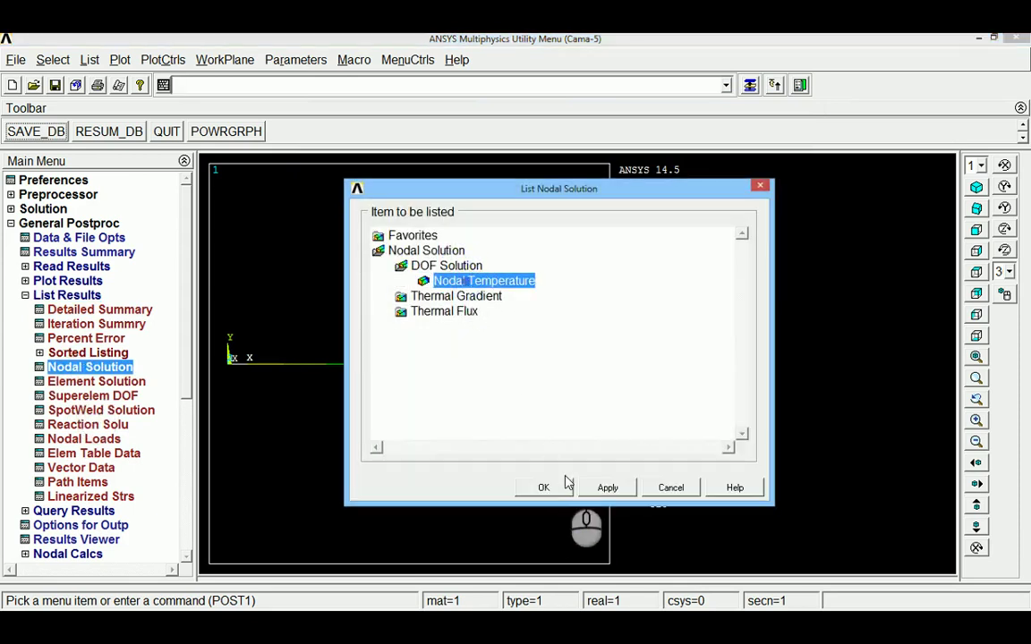
click(554, 489)
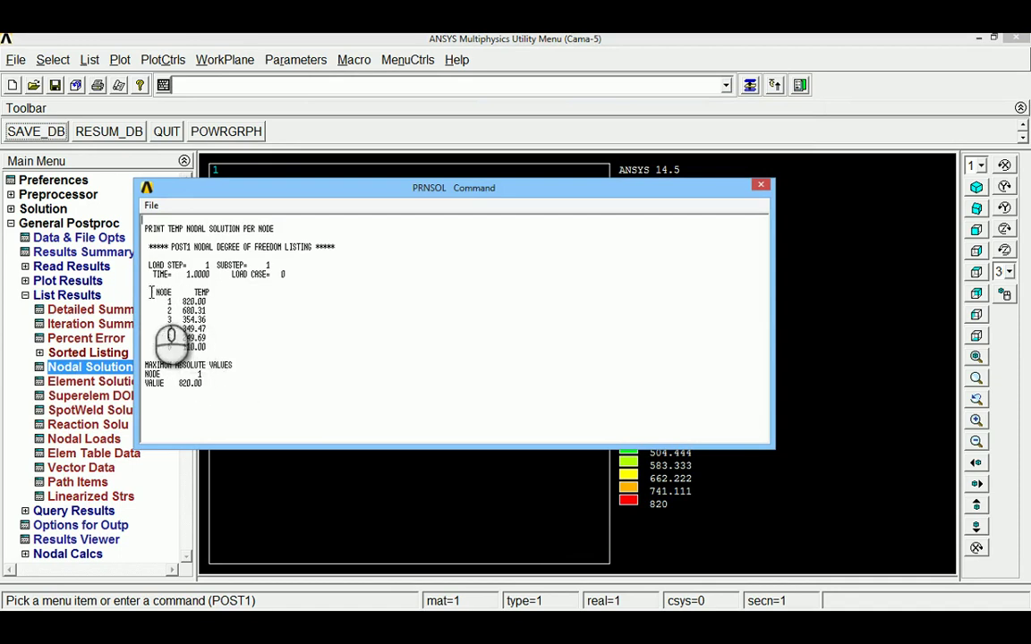
drag(151, 292, 216, 349)
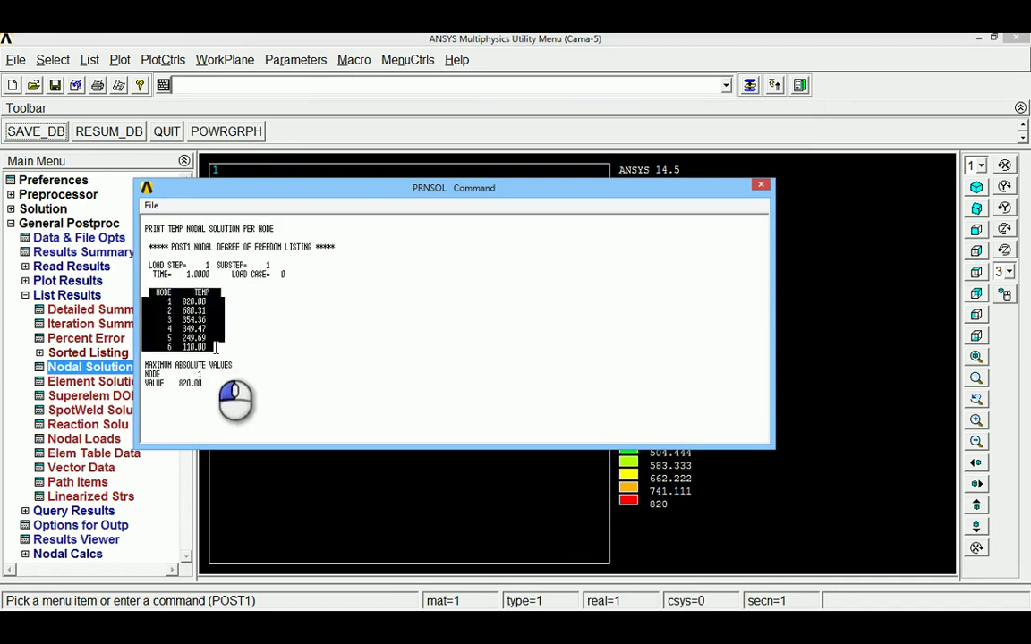
Step: Define an element table item for results data by sequence number SMISC, 1, leaving the user label blank
click(18, 410)
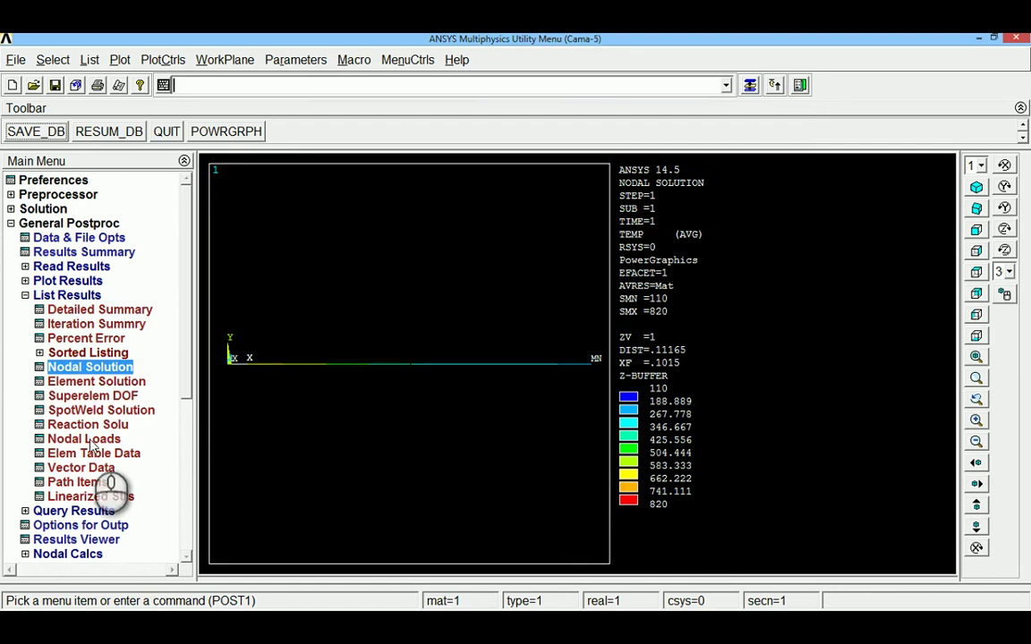
click(26, 296)
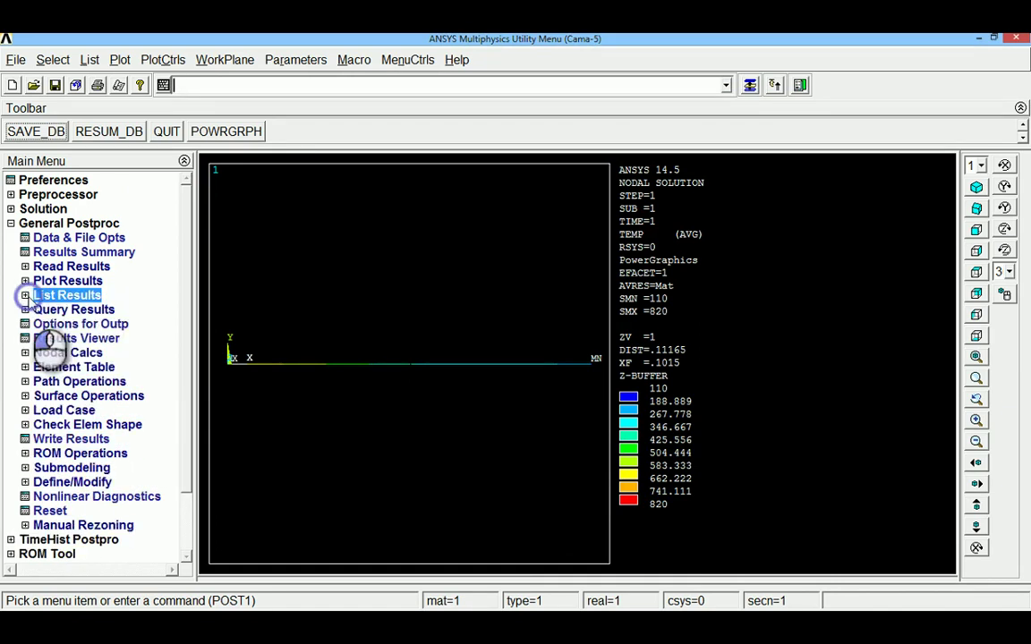
click(25, 367)
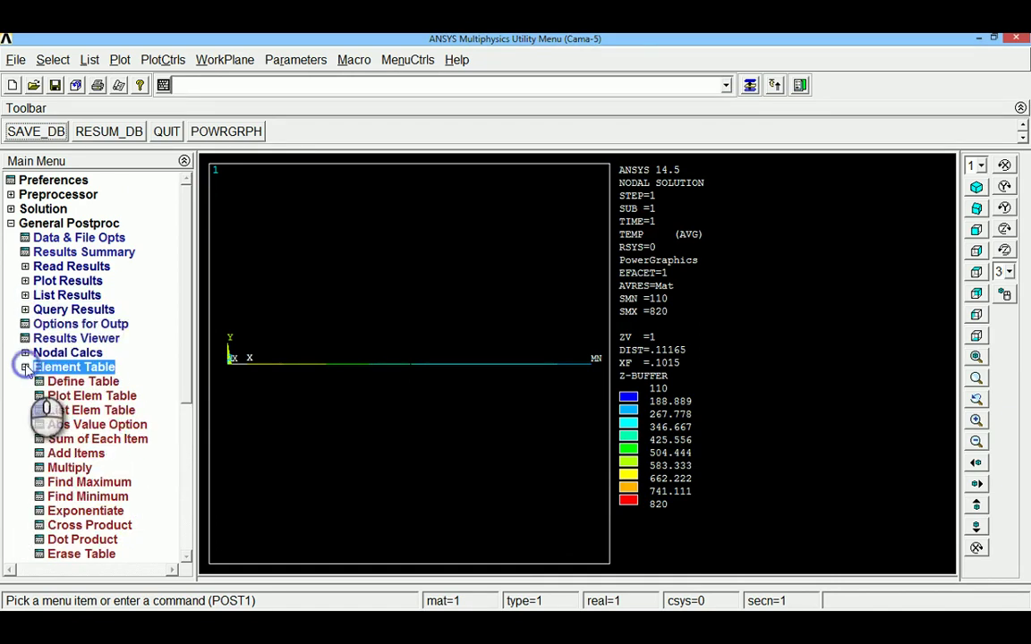
click(99, 384)
click(161, 418)
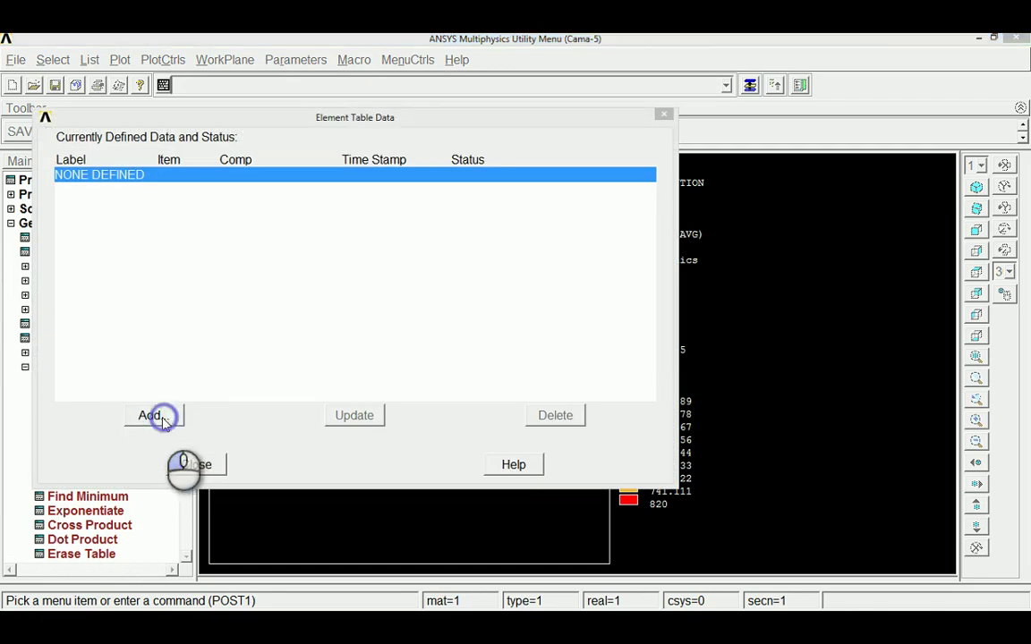
click(531, 328)
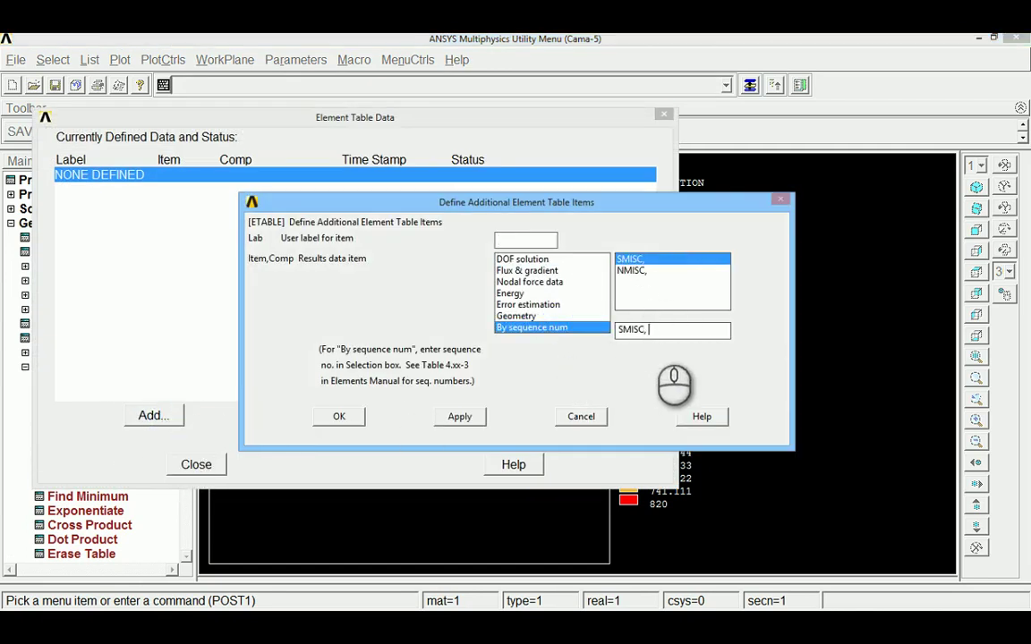
text(1)
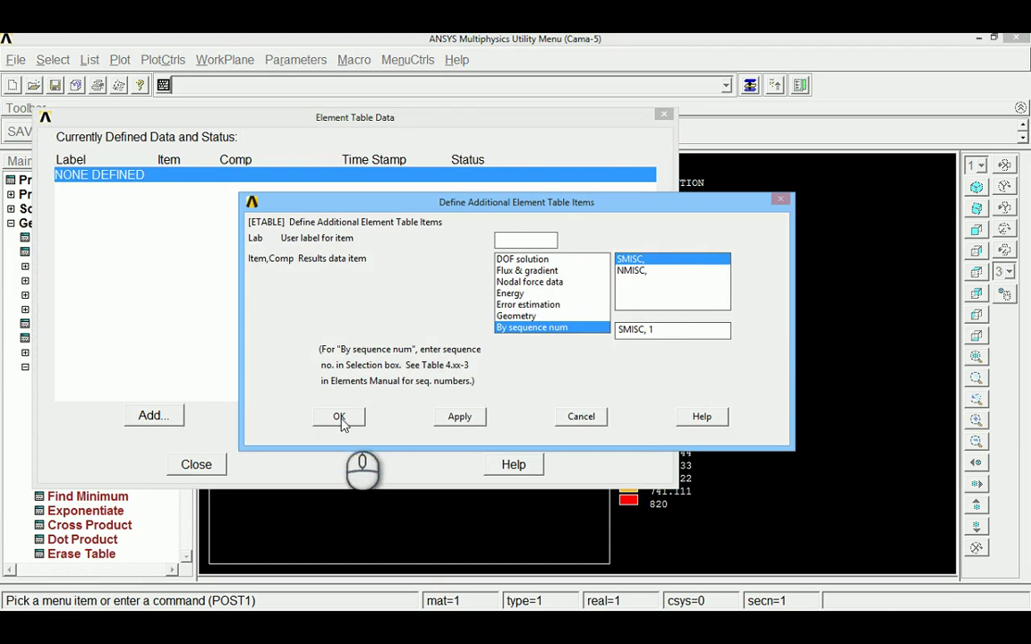
click(339, 416)
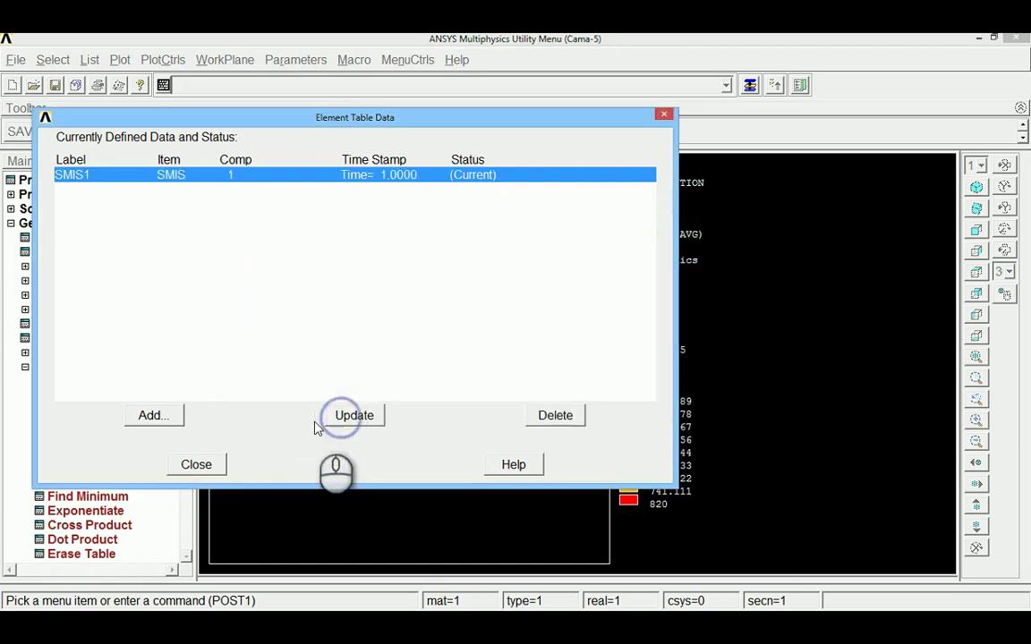
click(198, 465)
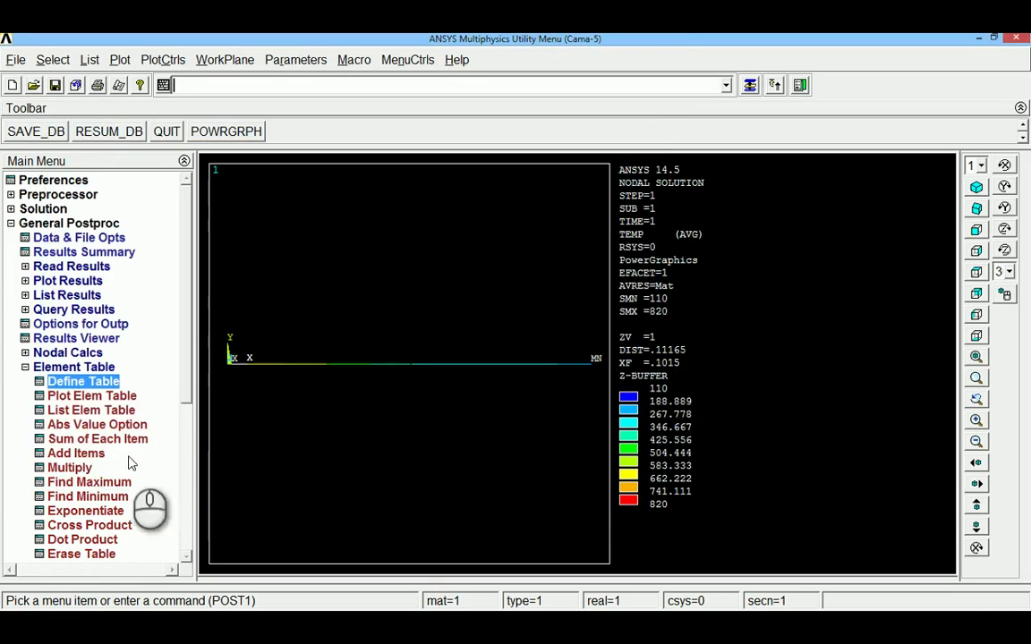
Step: List the element table data for the SMIS1 item and highlight the element and value rows in the listing
click(82, 412)
click(609, 283)
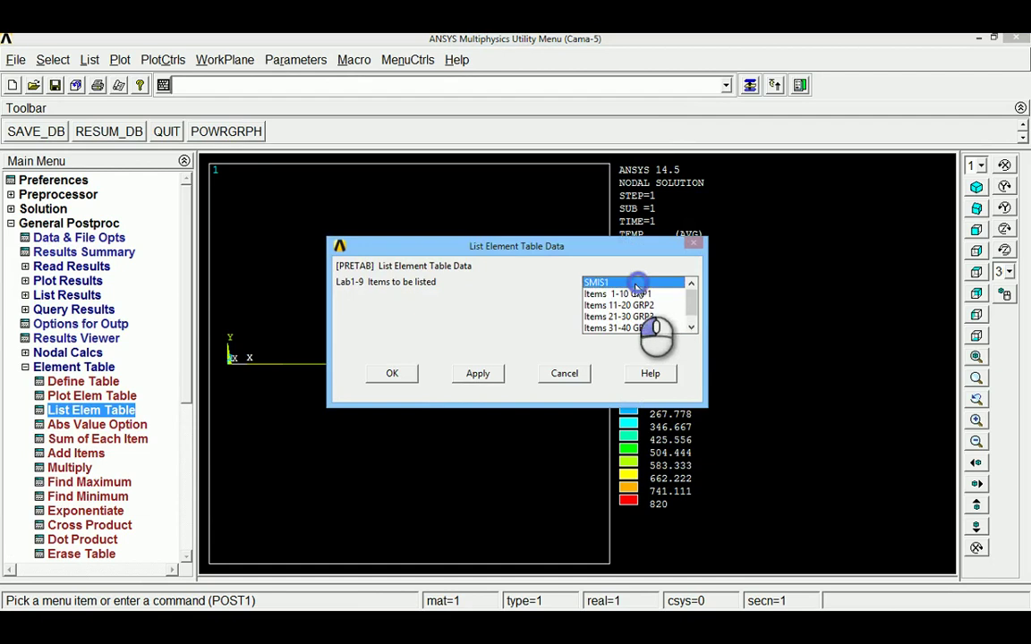
click(395, 374)
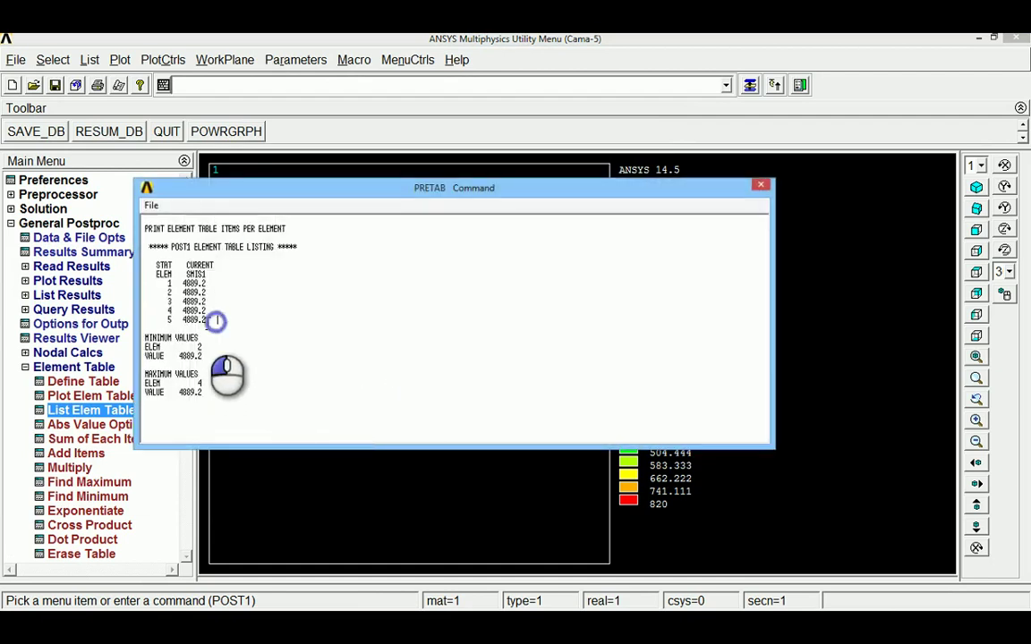
drag(216, 320, 145, 259)
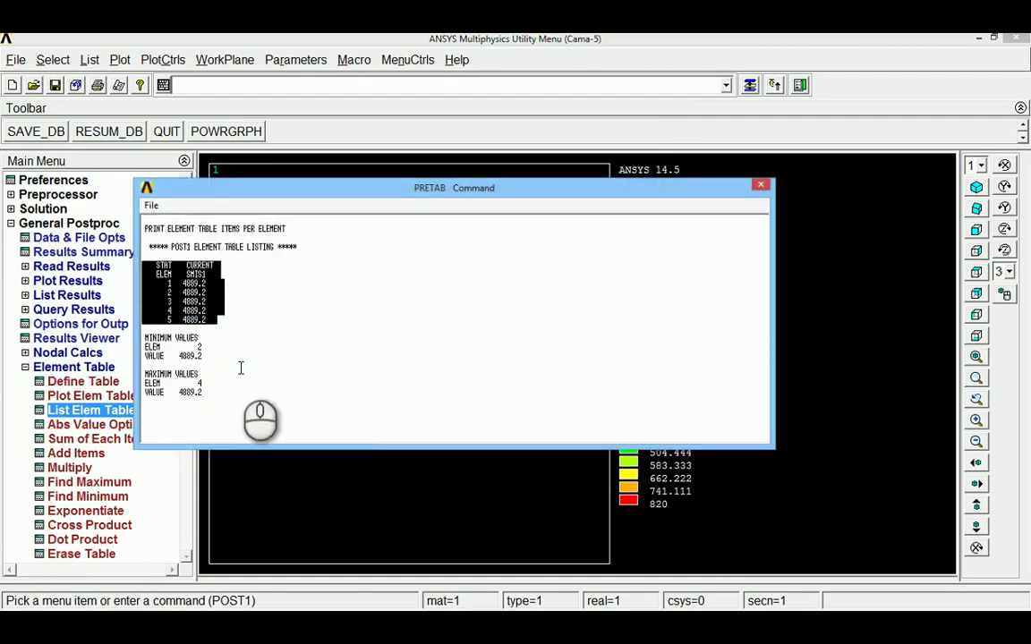